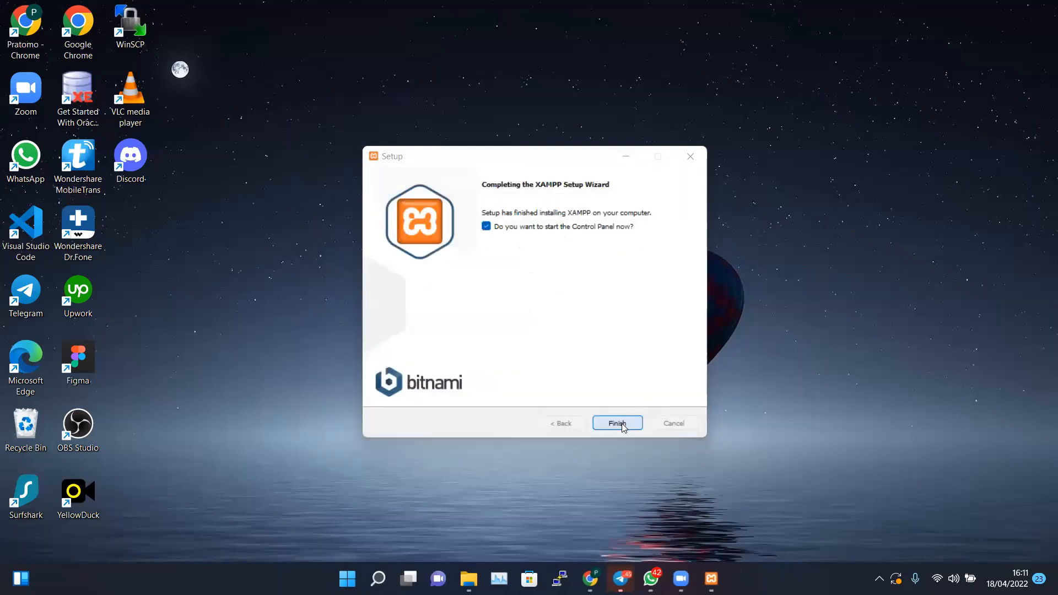
Finish XAMPP Setup with 'start the Control Panel now' left checked
click(485, 229)
click(485, 230)
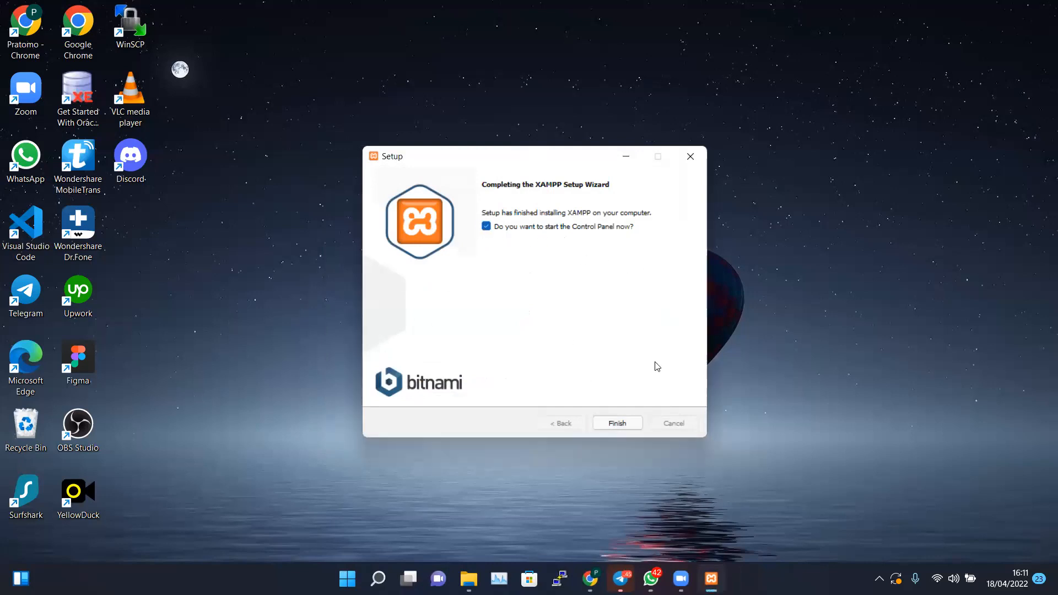
click(617, 424)
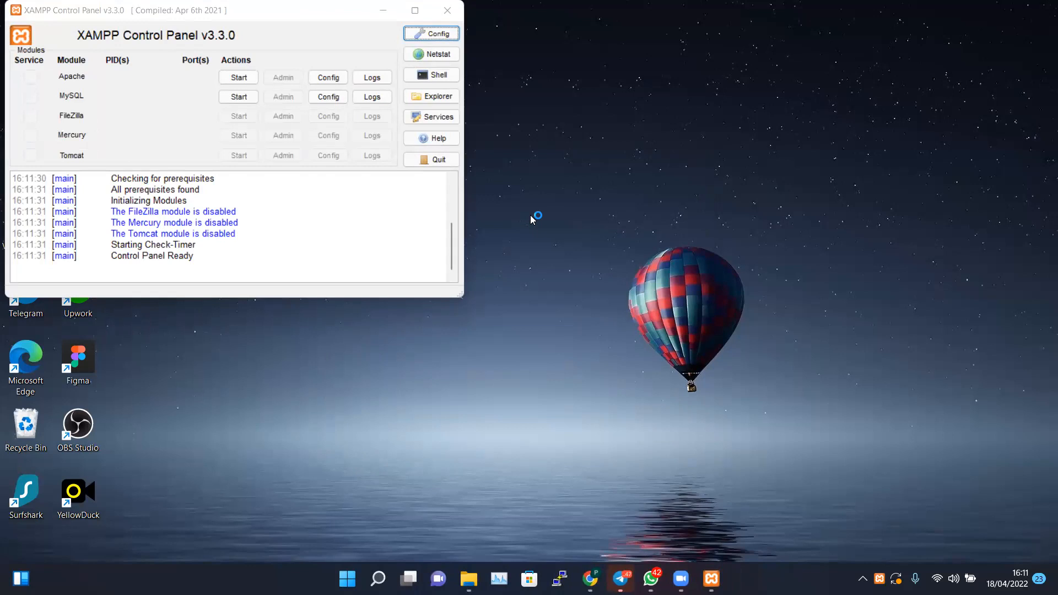
Drag the XAMPP Control Panel window to near the centre of the screen
click(160, 8)
drag(174, 26, 291, 155)
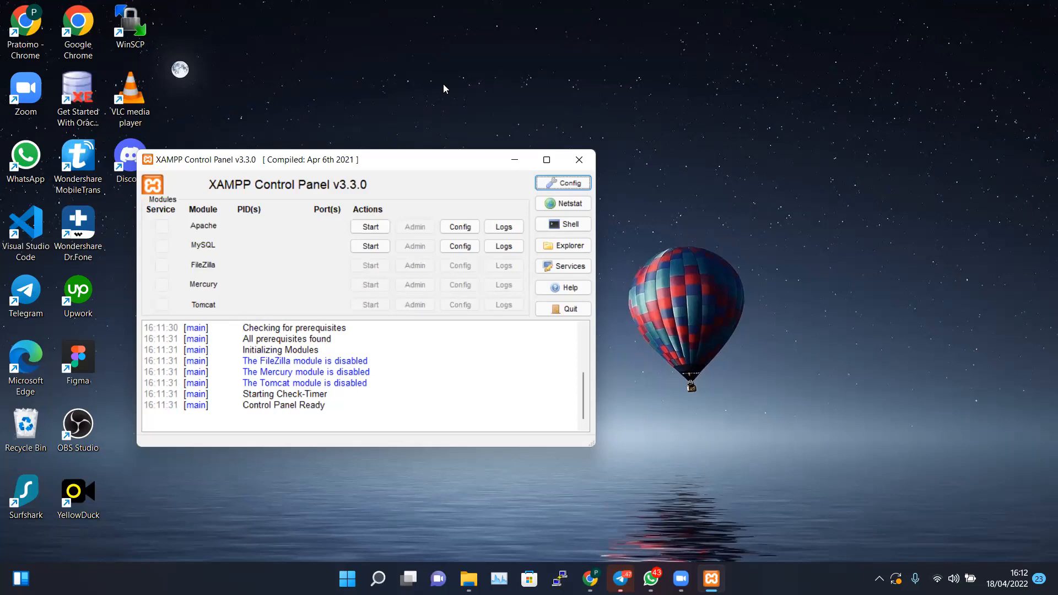
click(655, 189)
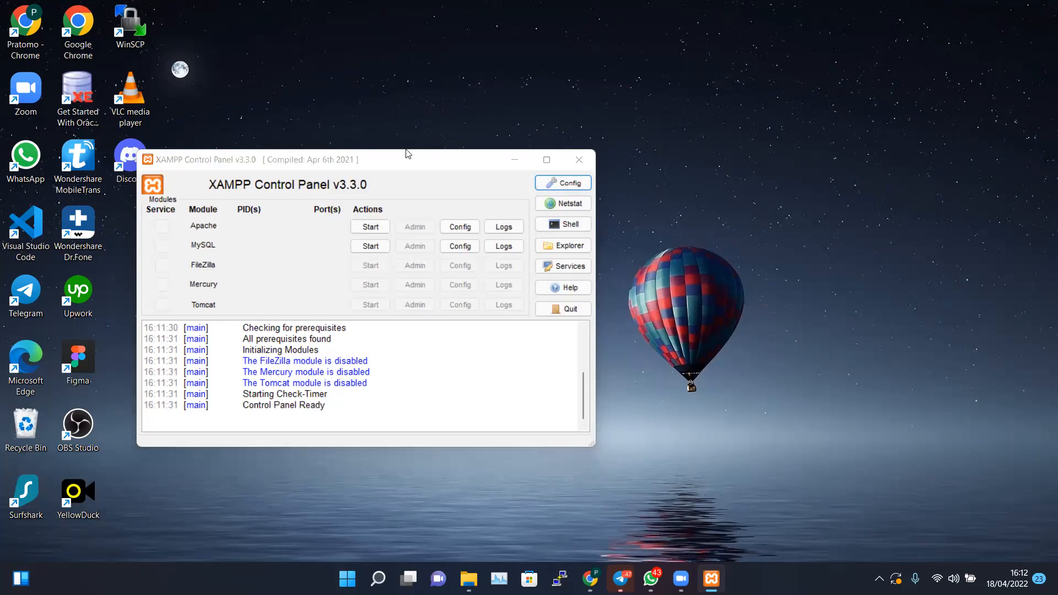
click(395, 171)
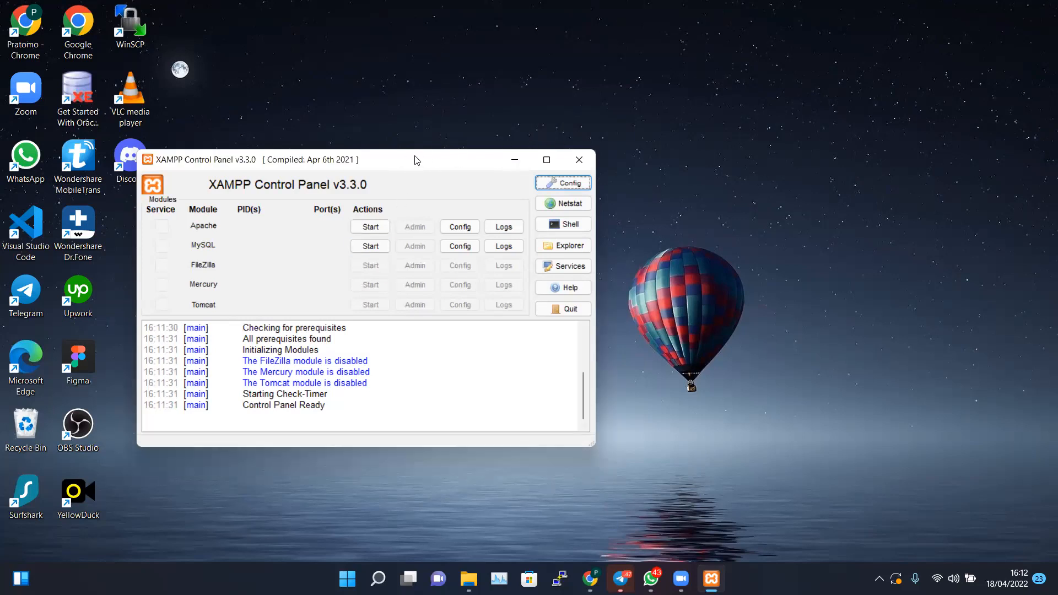
drag(416, 160, 605, 121)
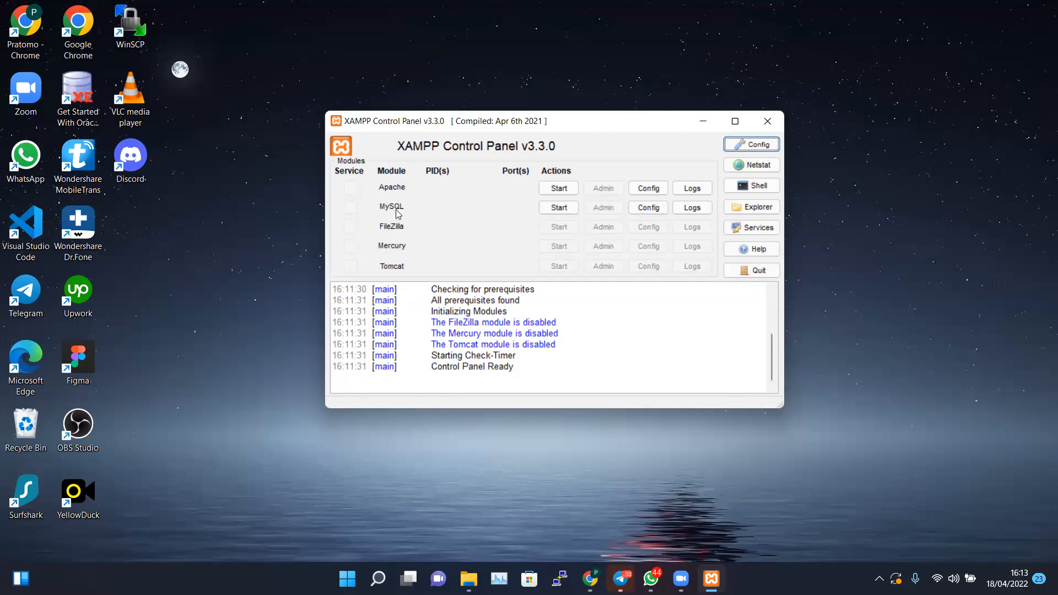
Start Apache so it runs on ports 80 and 443
click(558, 188)
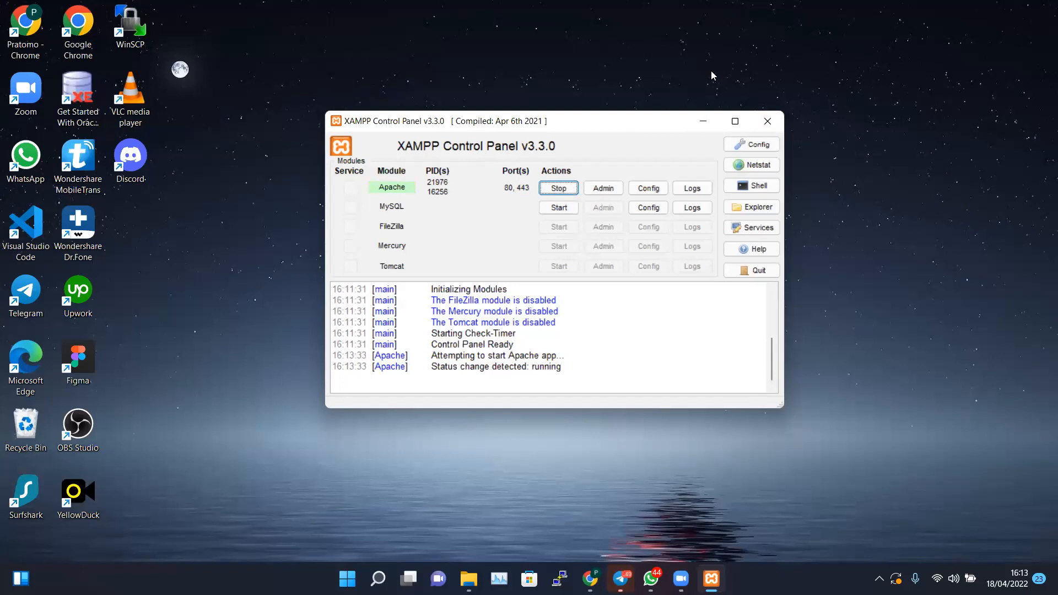
click(711, 72)
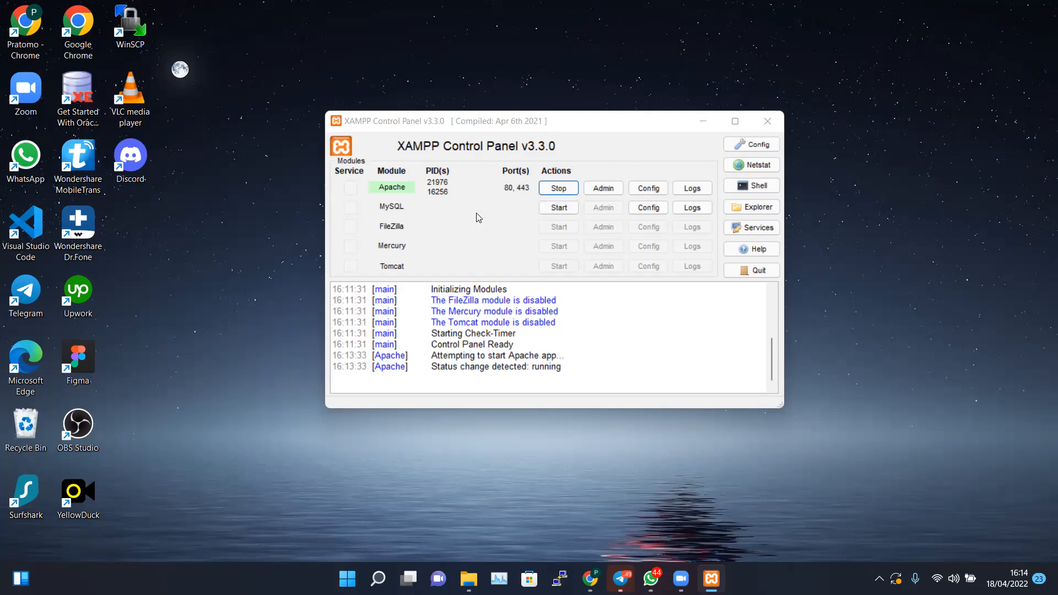
Start MySQL on port 3306, allow it through the Windows firewall, and minimize the panel
click(550, 210)
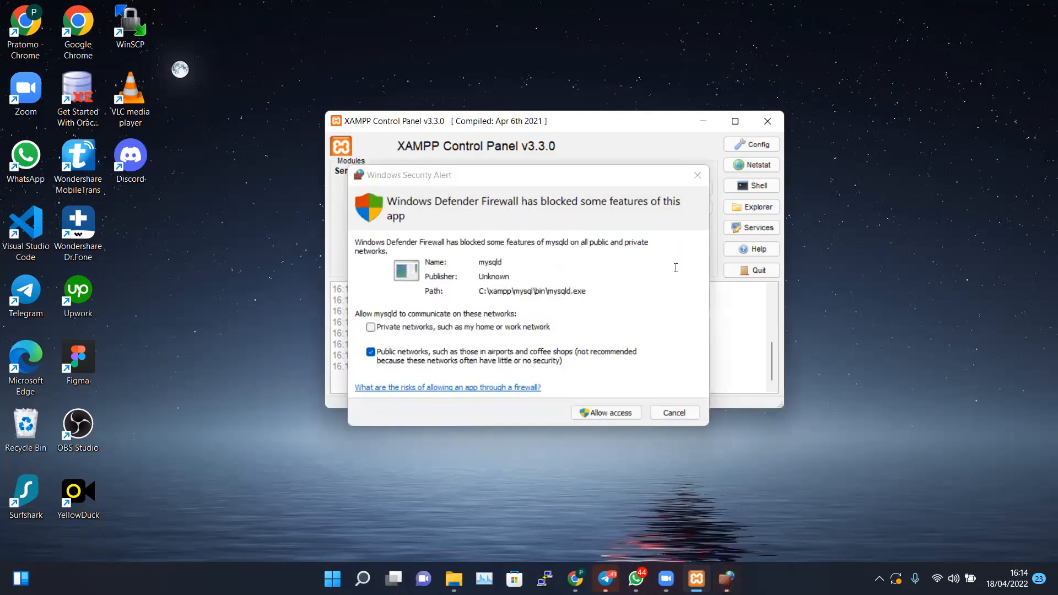
click(591, 174)
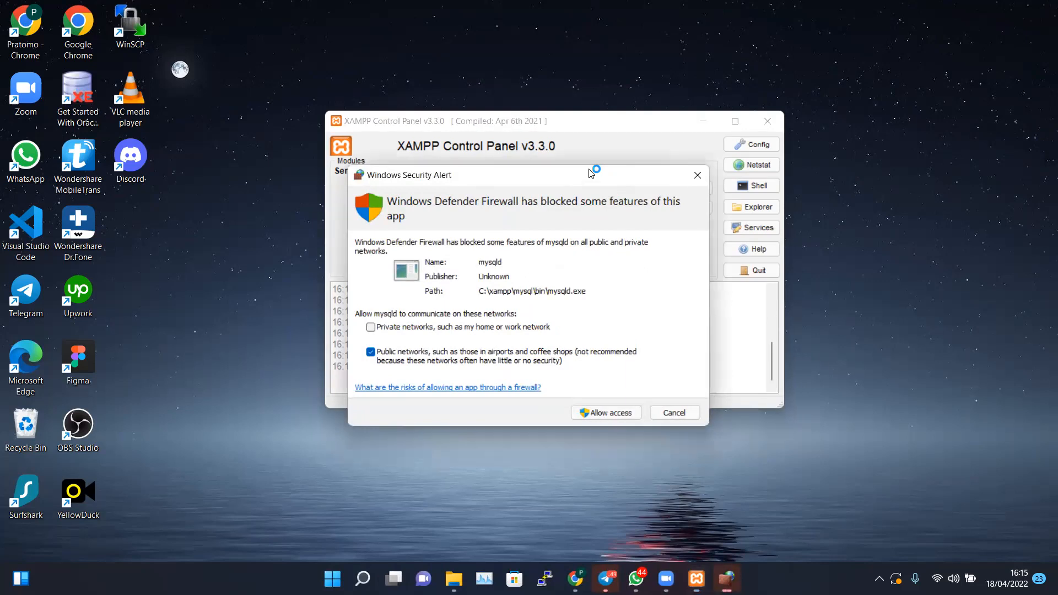
drag(591, 174, 612, 105)
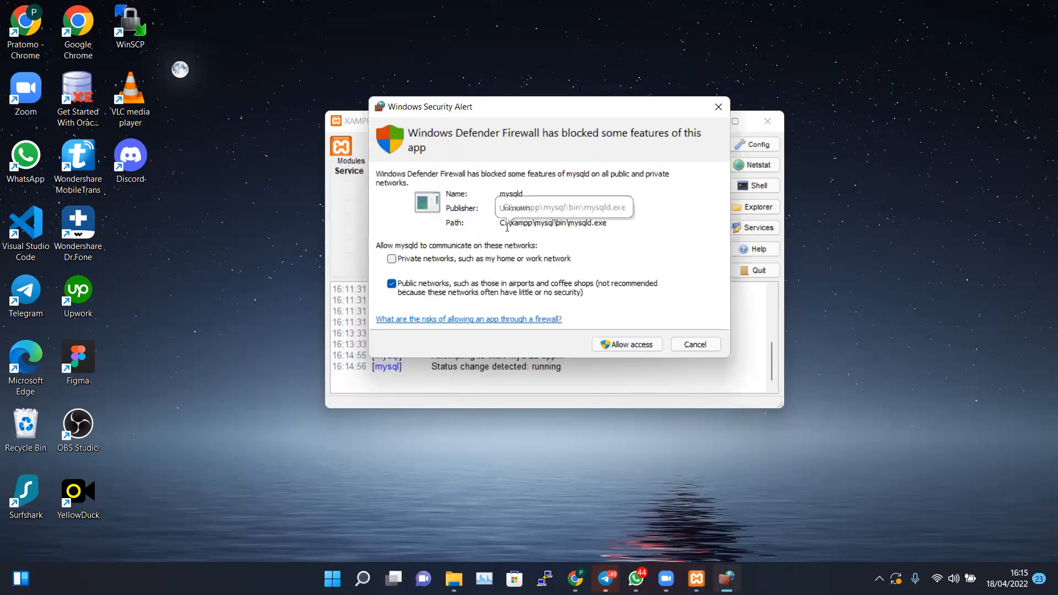
click(612, 345)
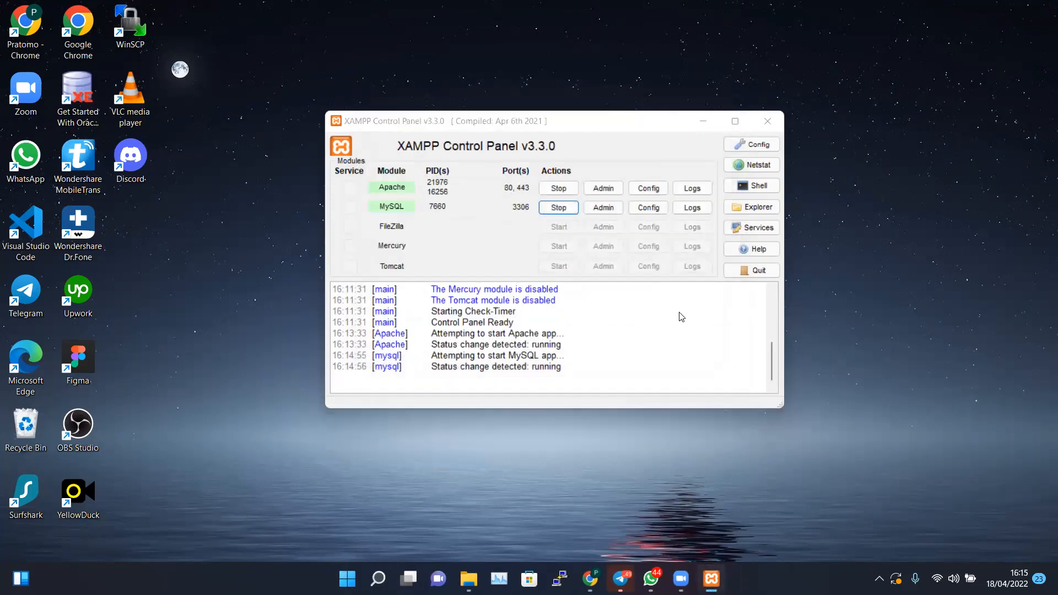
click(519, 212)
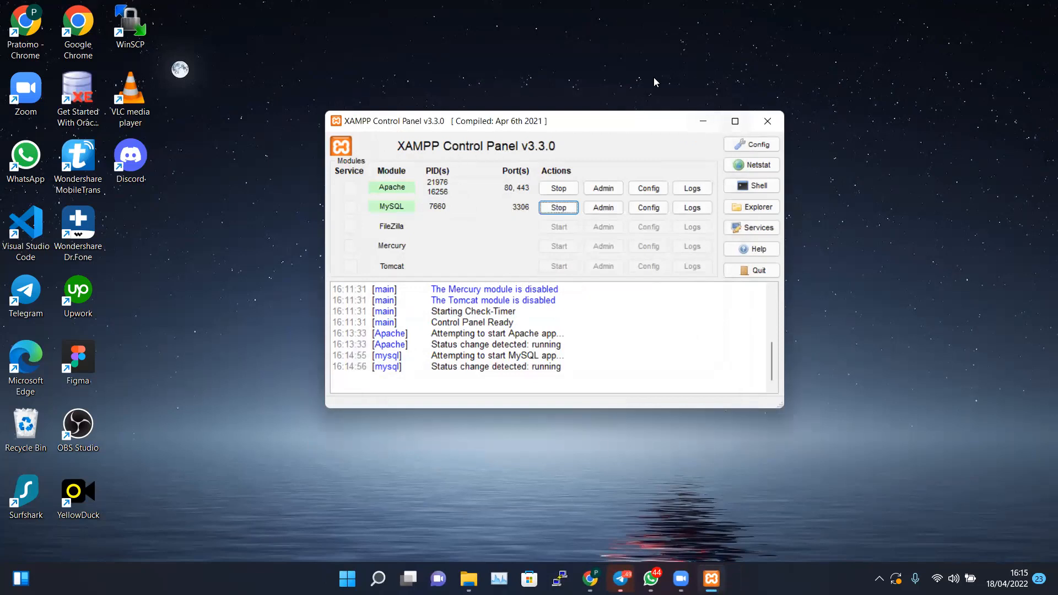
click(704, 121)
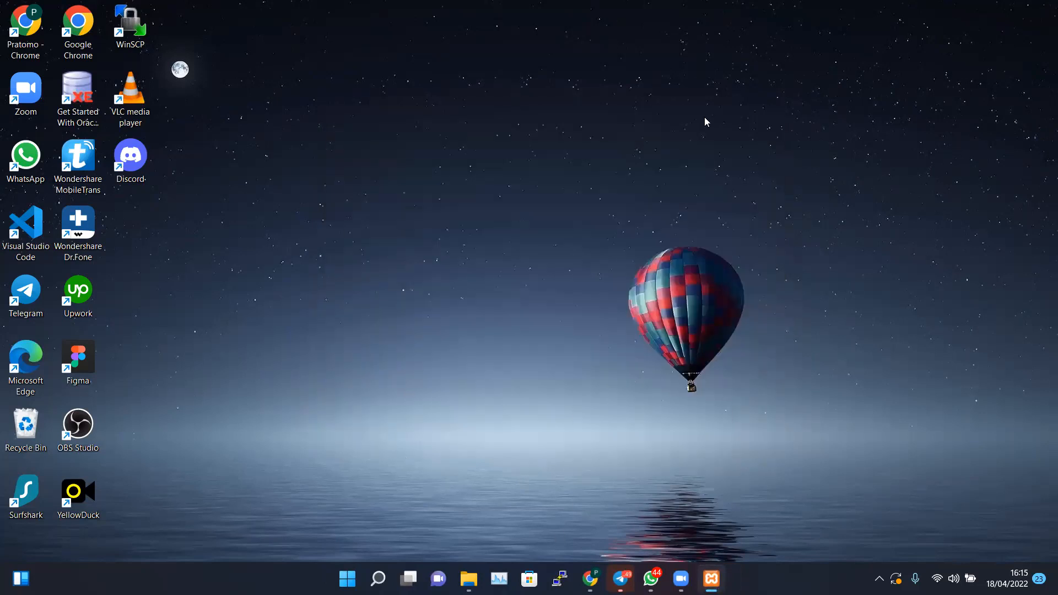
Load plain localhost in Chrome's White House tab to reach the XAMPP dashboard
click(590, 579)
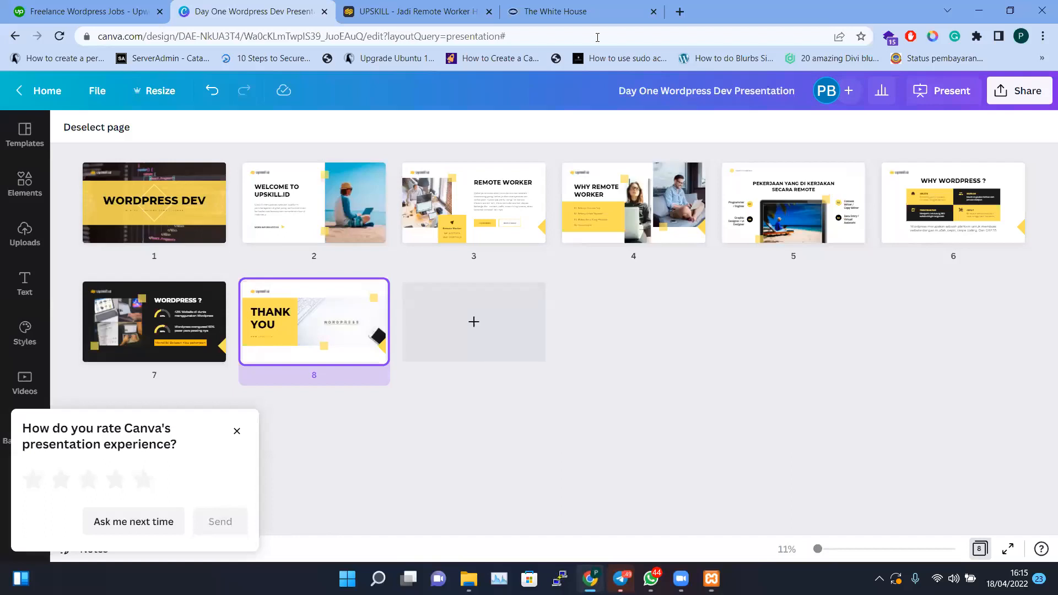
click(610, 16)
click(559, 34)
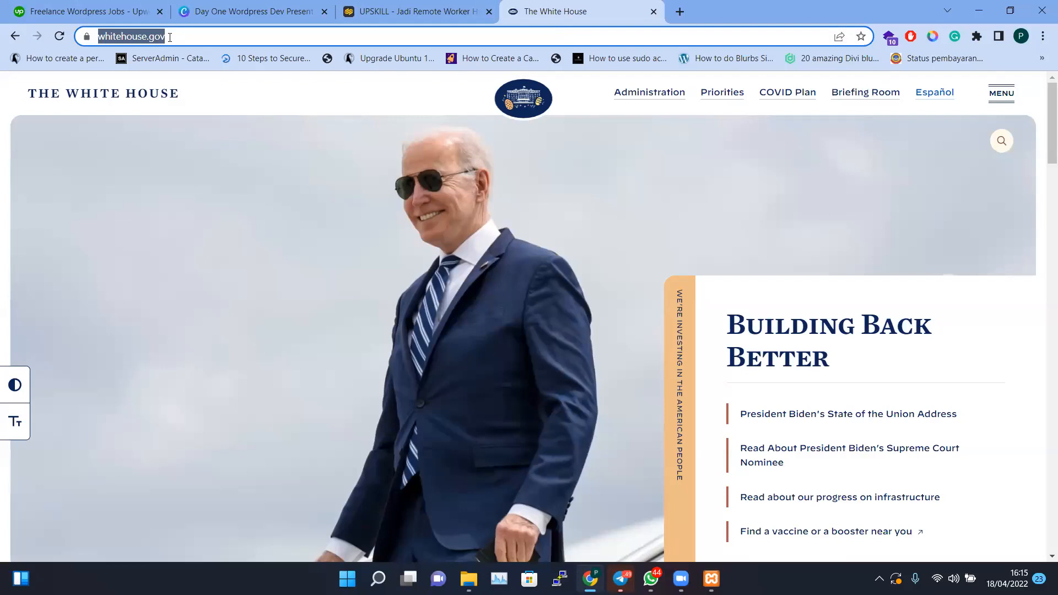
text(localhost:50256)
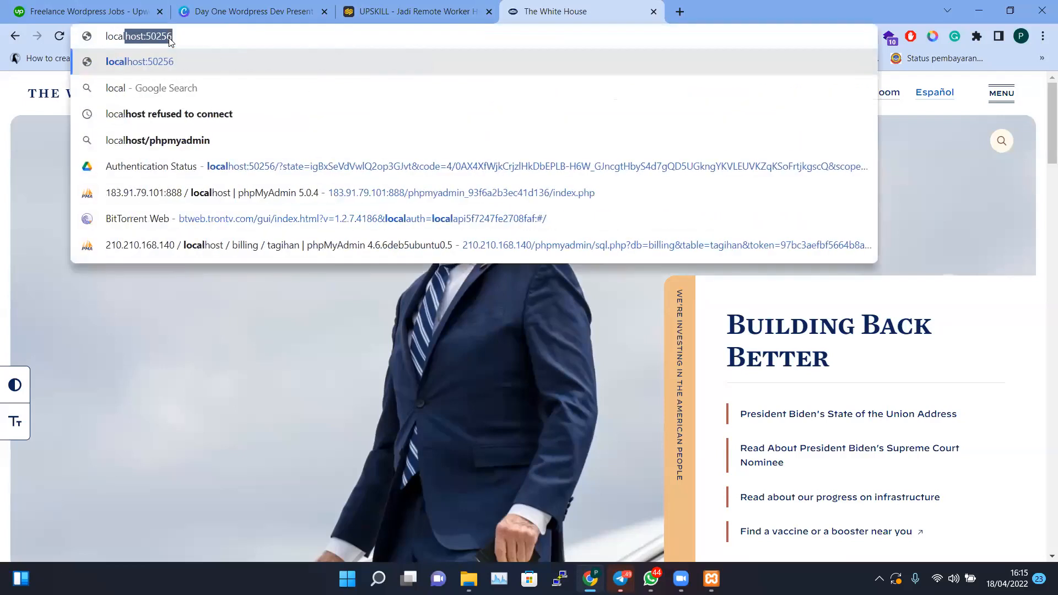
key(Right)
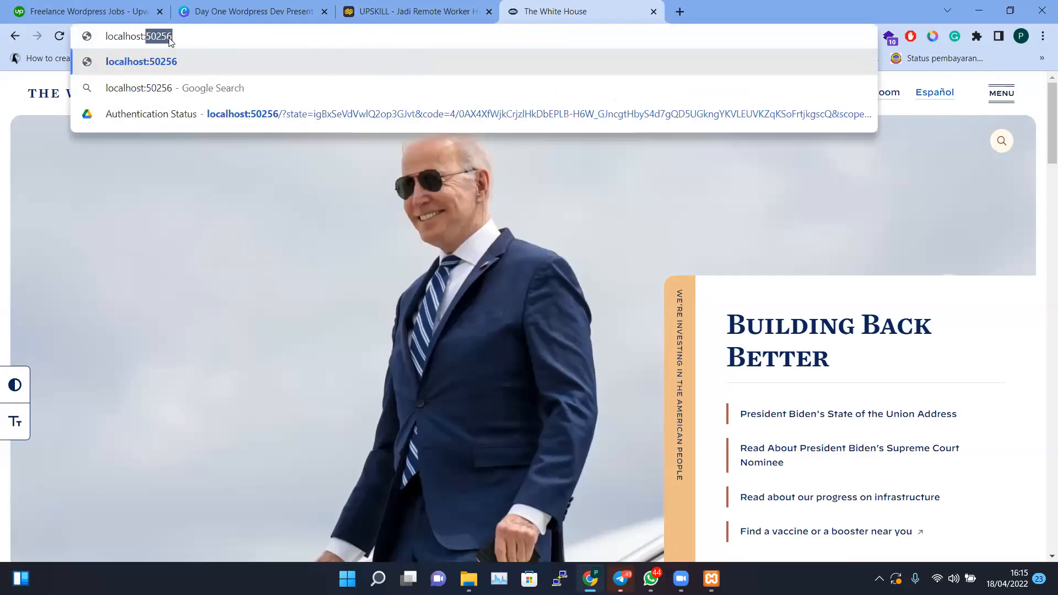
key(BackSpace)
key(BackSpace)
key(Return)
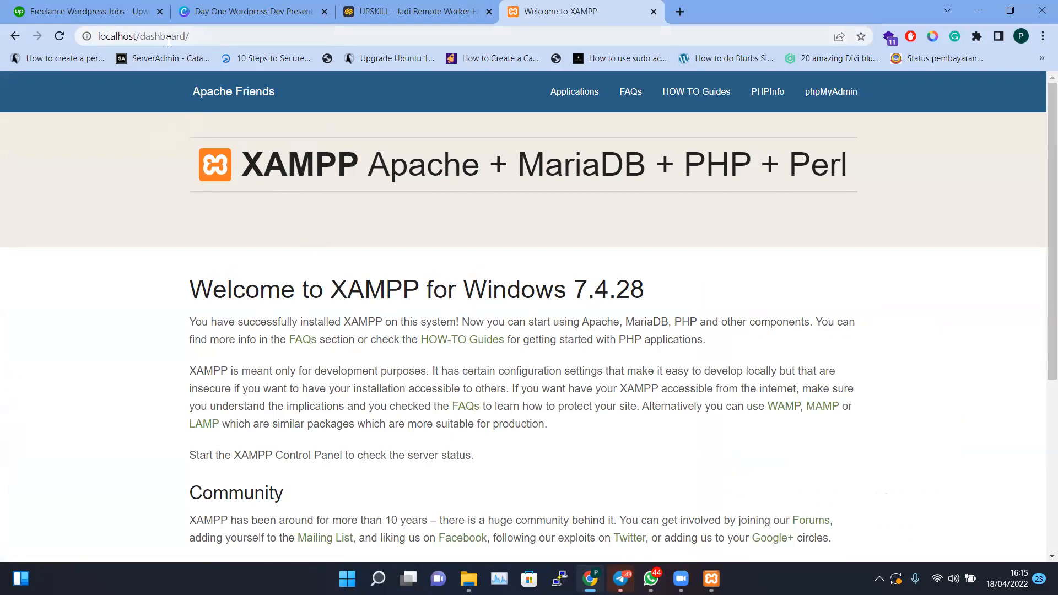
Load localhost/phpmyadmin in a new Chrome tab, then open another new tab
click(679, 11)
text(localhost)
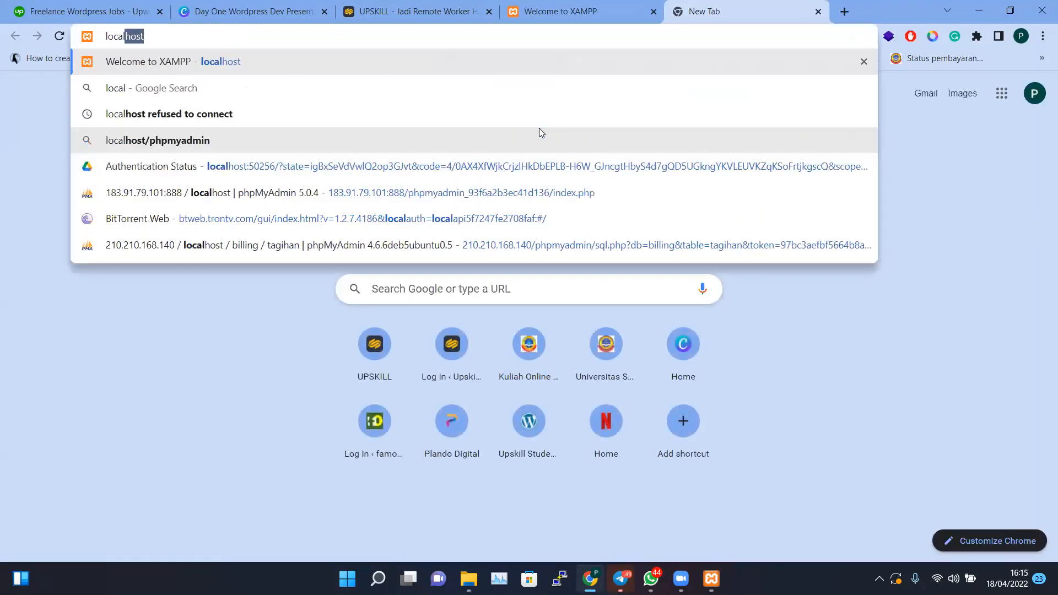
text(/phpmyad)
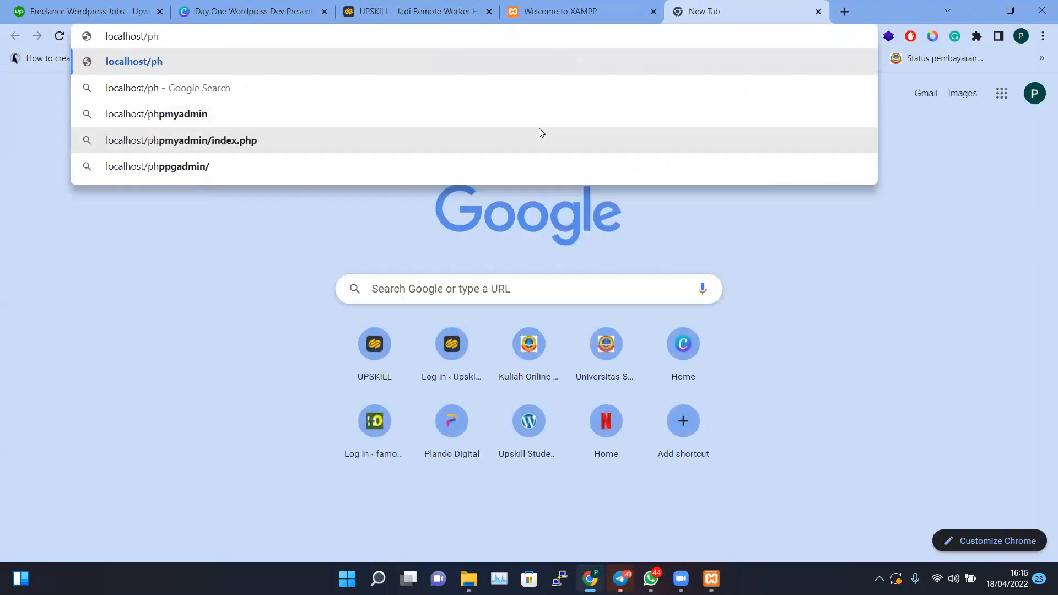
text(min)
key(Return)
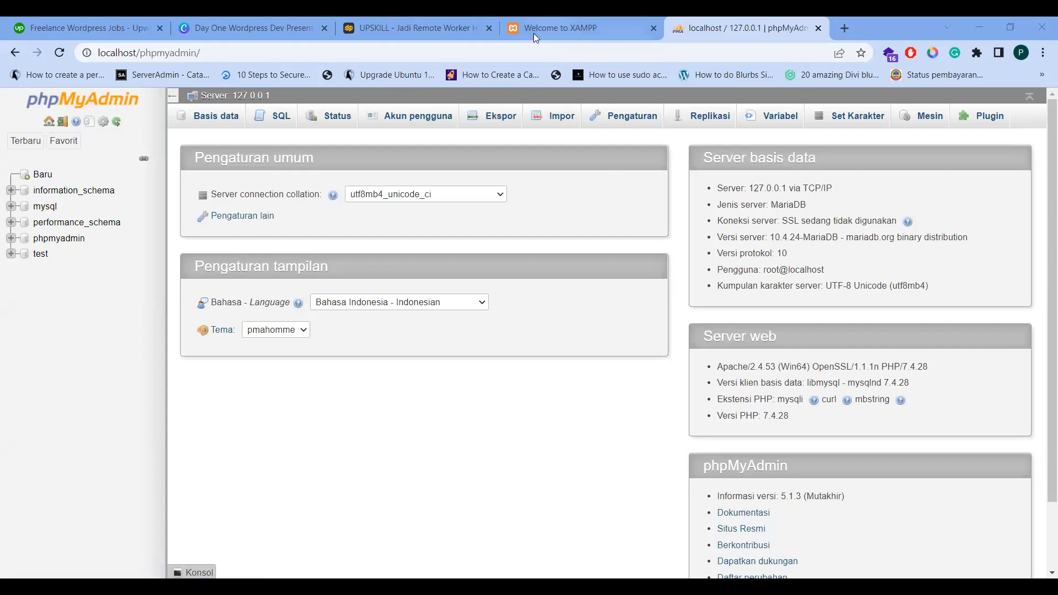
click(844, 27)
Go to wordpress.org and navigate to its WordPress download page
text(wordp)
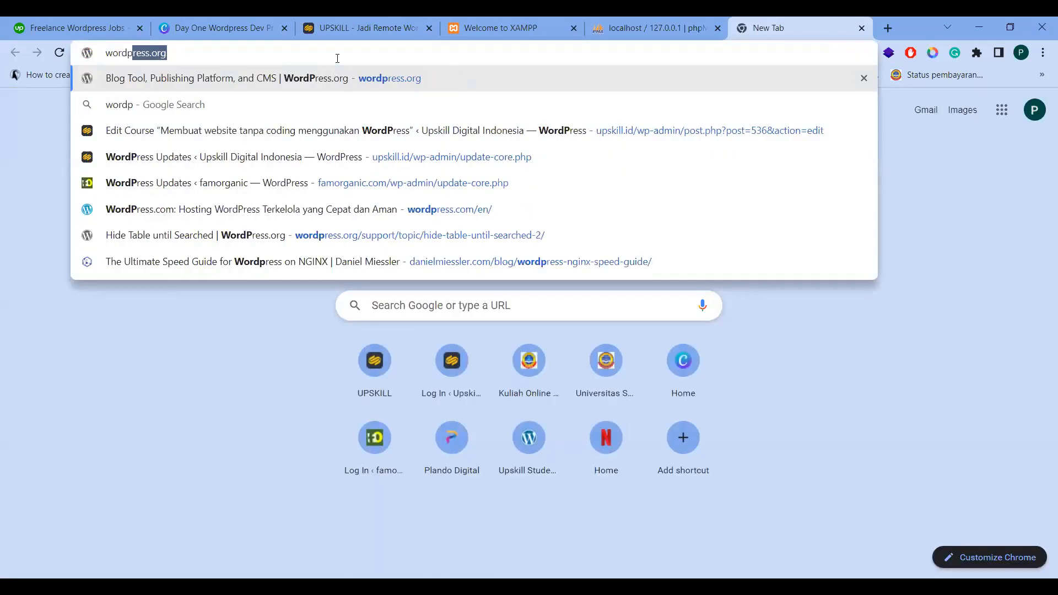
key(Return)
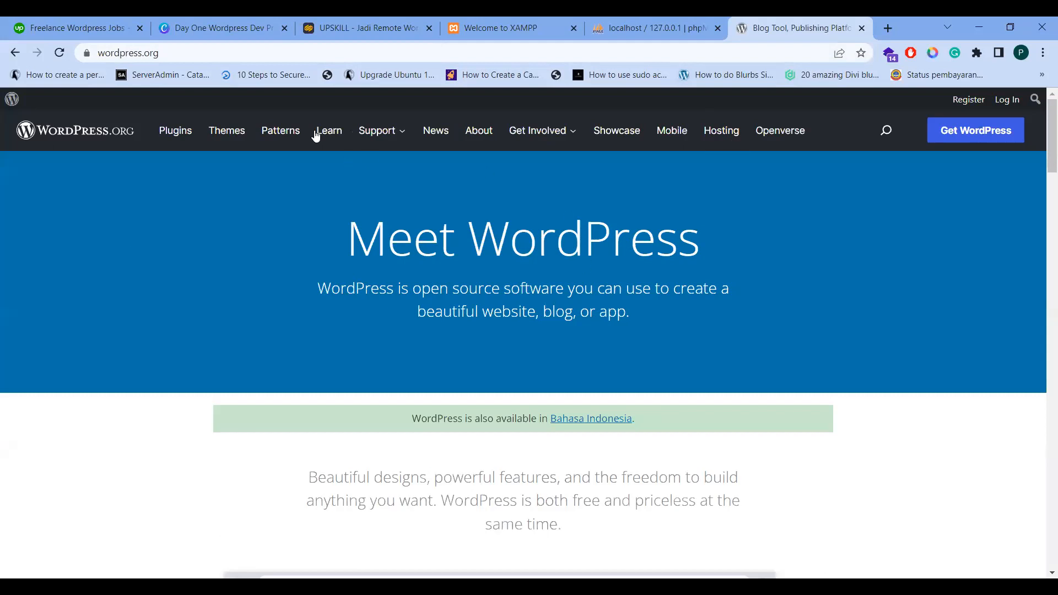
drag(145, 52, 193, 56)
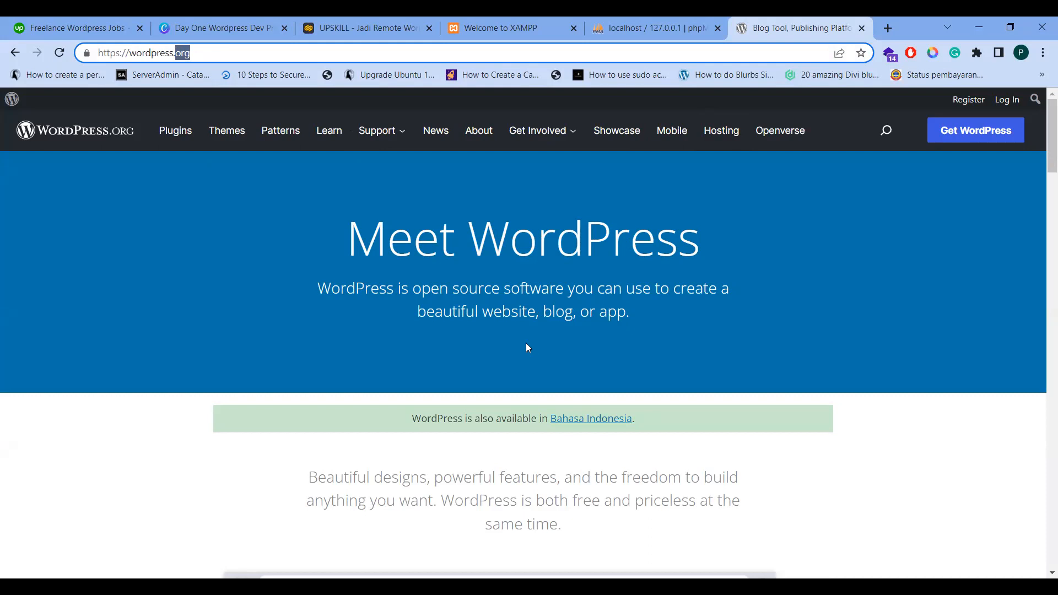
scroll(513, 311, down, 3)
scroll(529, 311, down, 2)
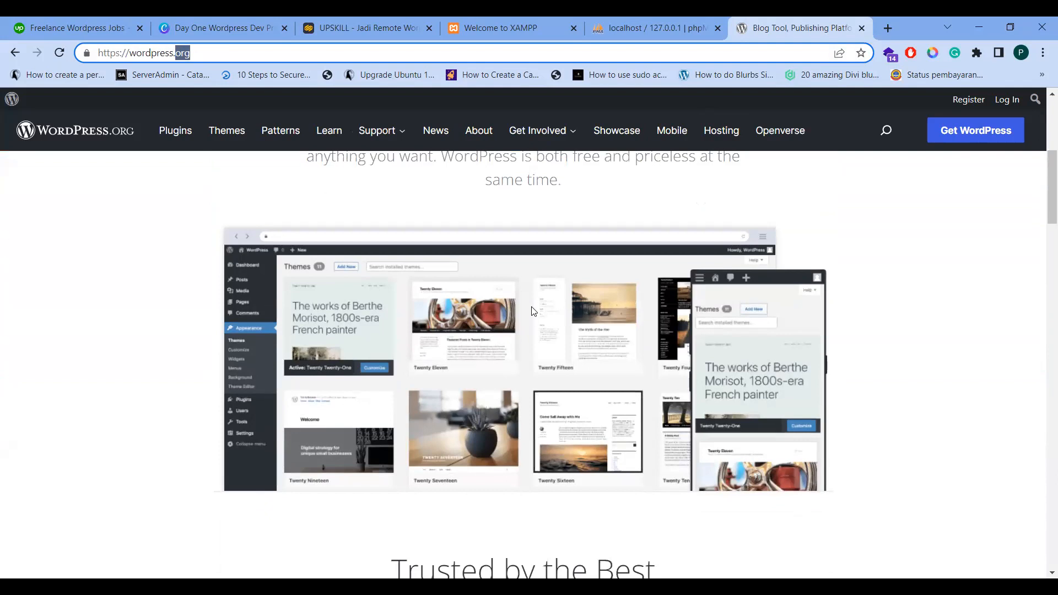
scroll(532, 310, down, 8)
scroll(528, 310, up, 12)
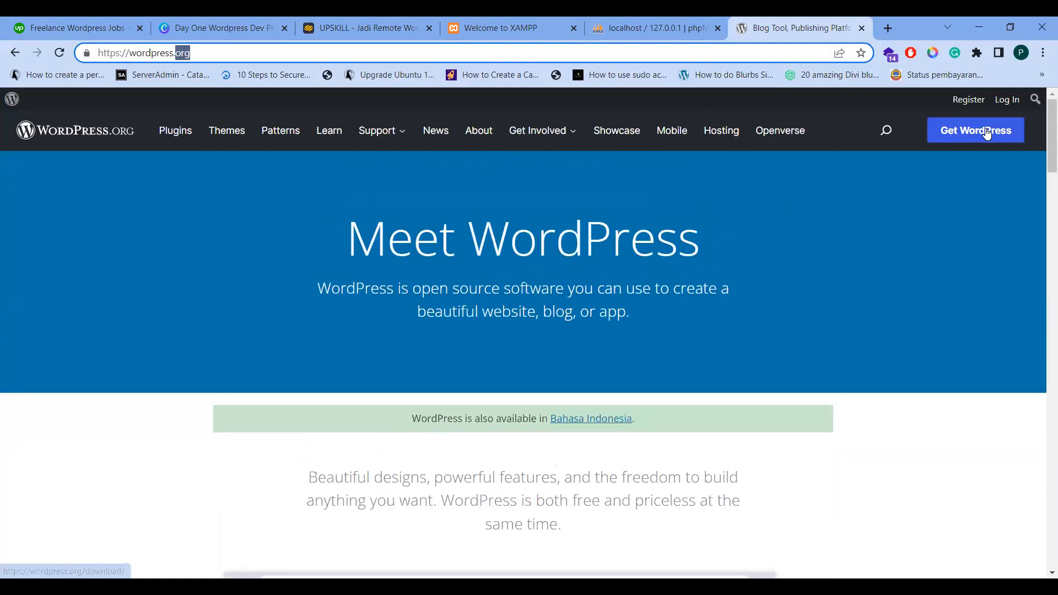
click(982, 126)
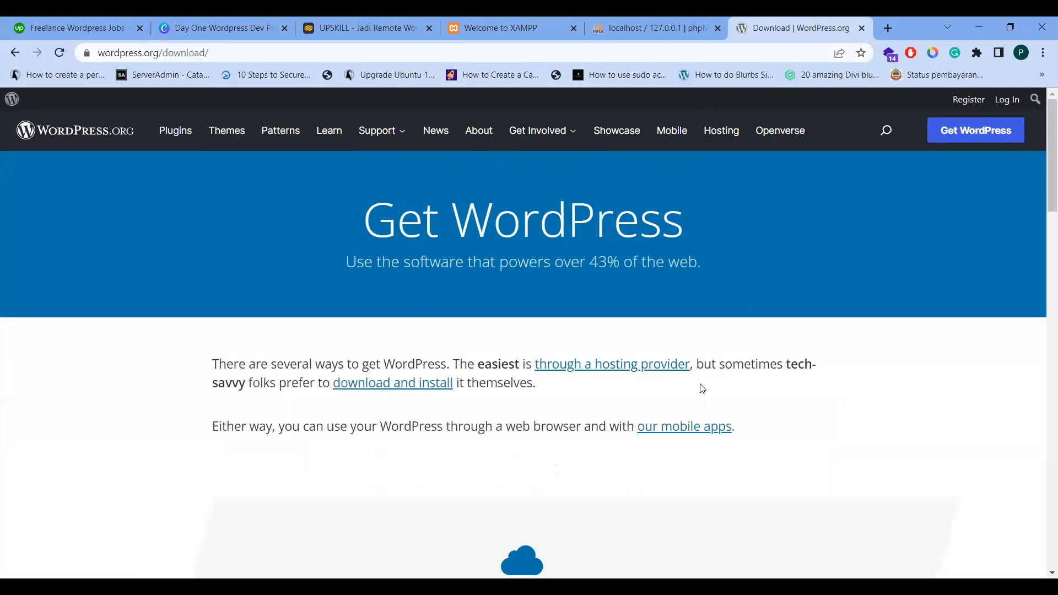
scroll(588, 379, down, 10)
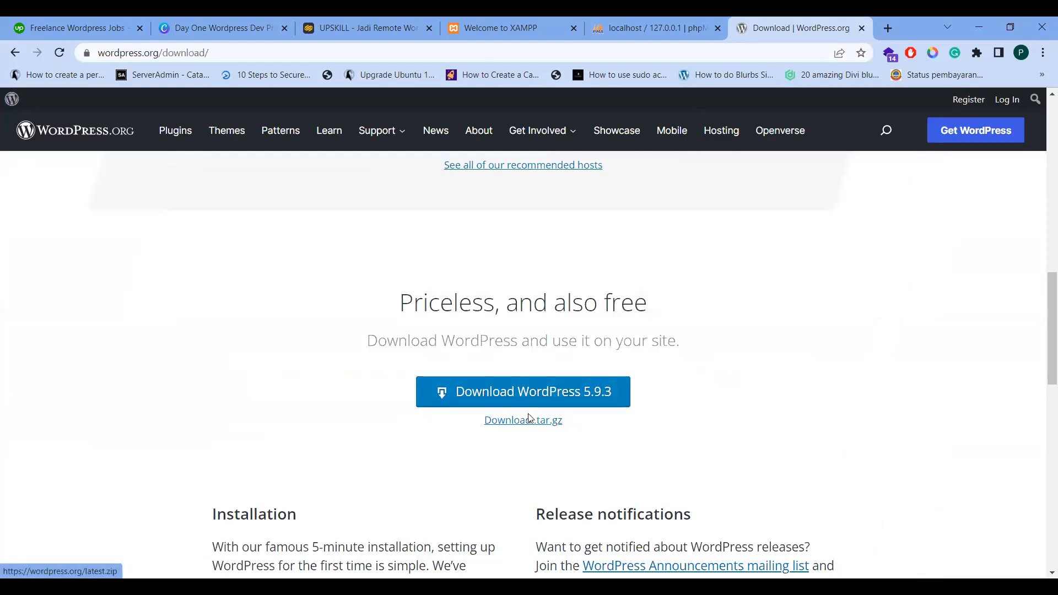
Download the WordPress 5.9.3 zip and reveal it in its folder
click(482, 396)
click(692, 171)
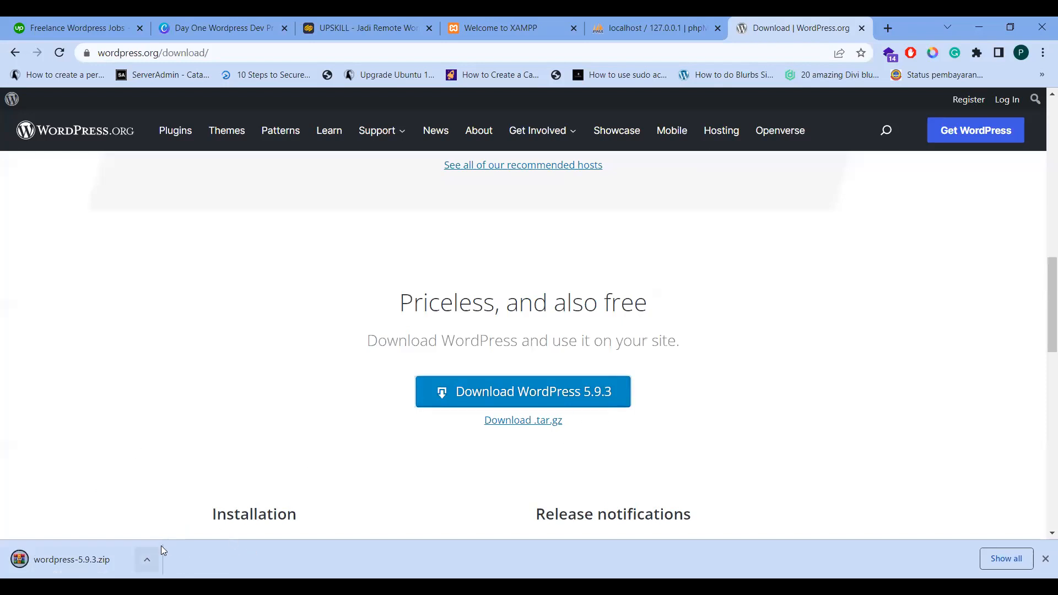
click(147, 560)
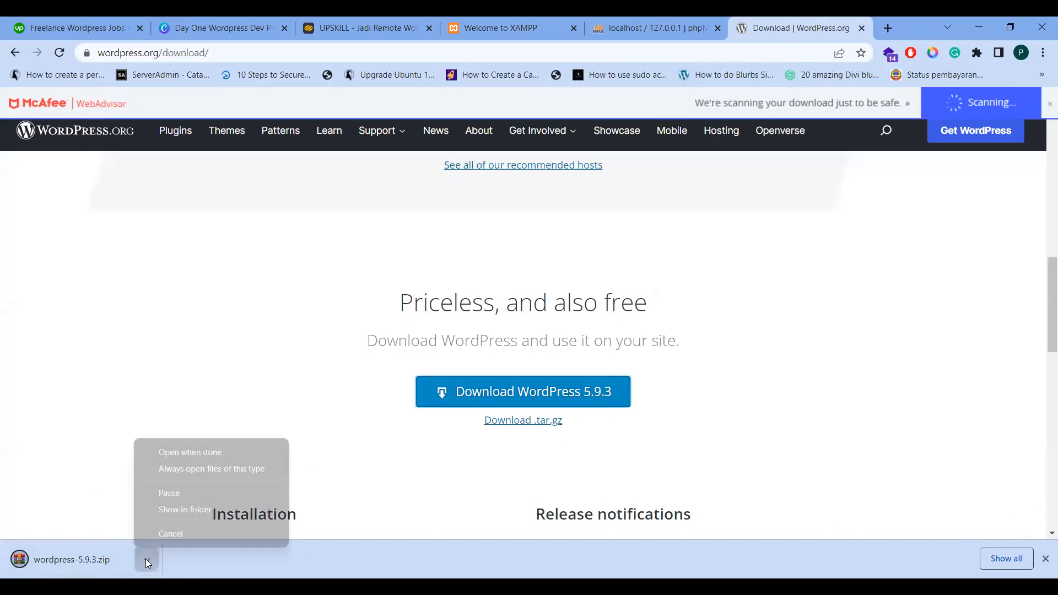
click(165, 512)
click(1043, 559)
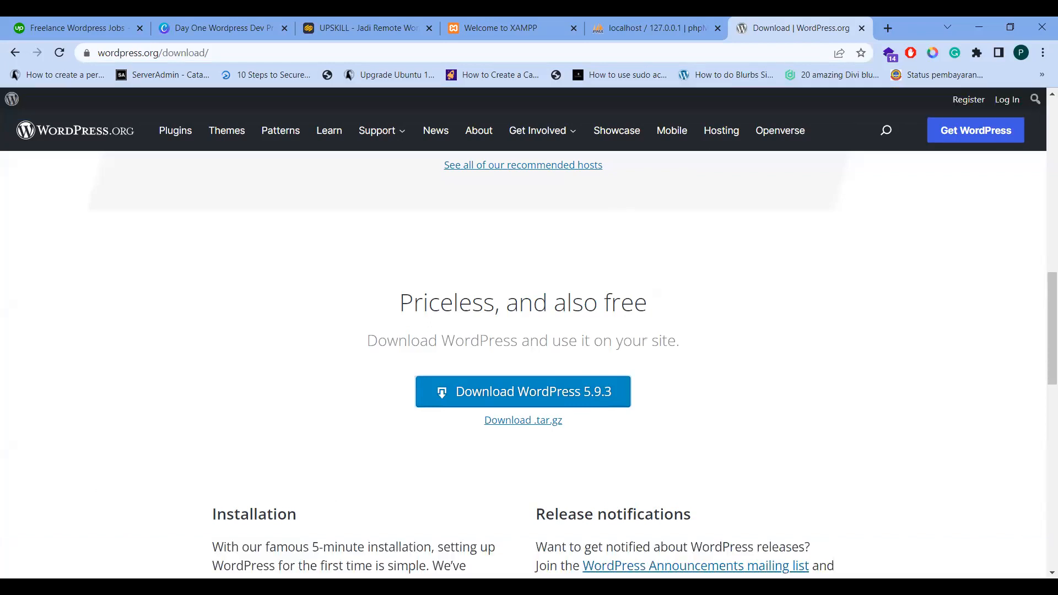
key(alt+Tab)
key(alt+Tab)
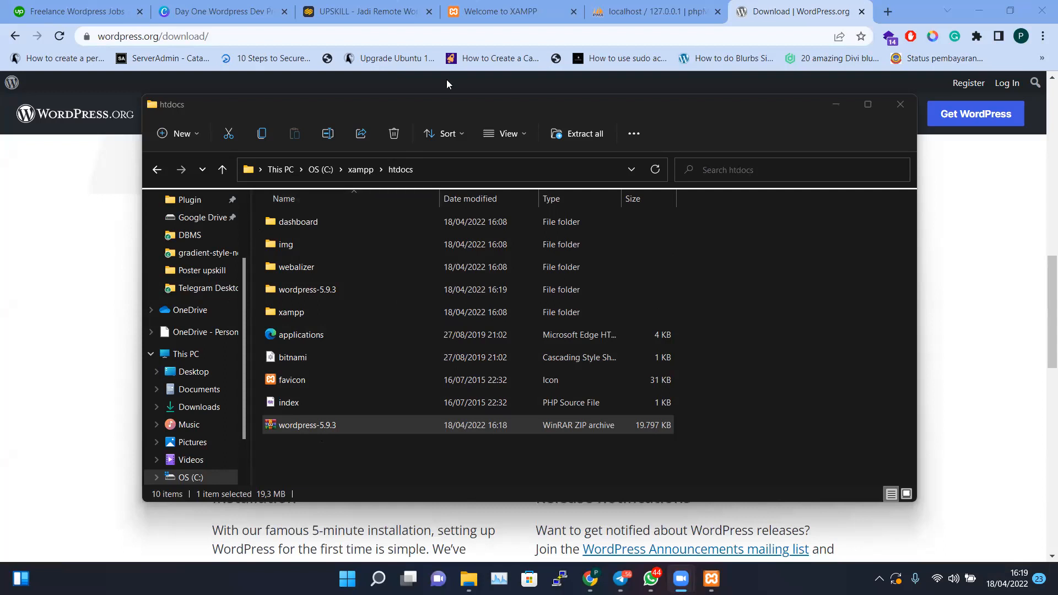
Rearrange the Explorer window beside the download page and go up to the C: drive
click(841, 109)
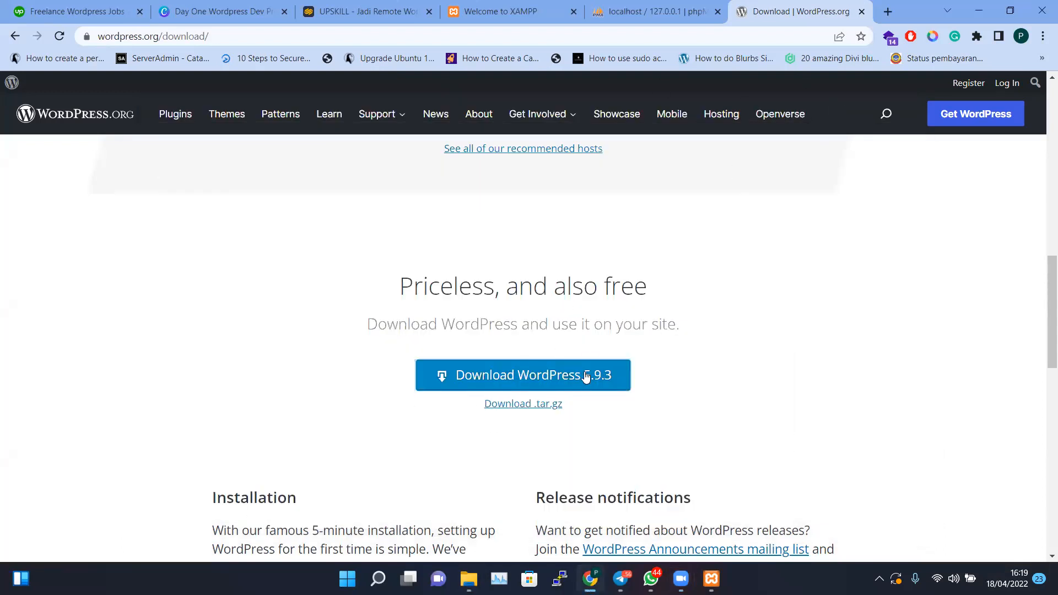
scroll(524, 269, down, 2)
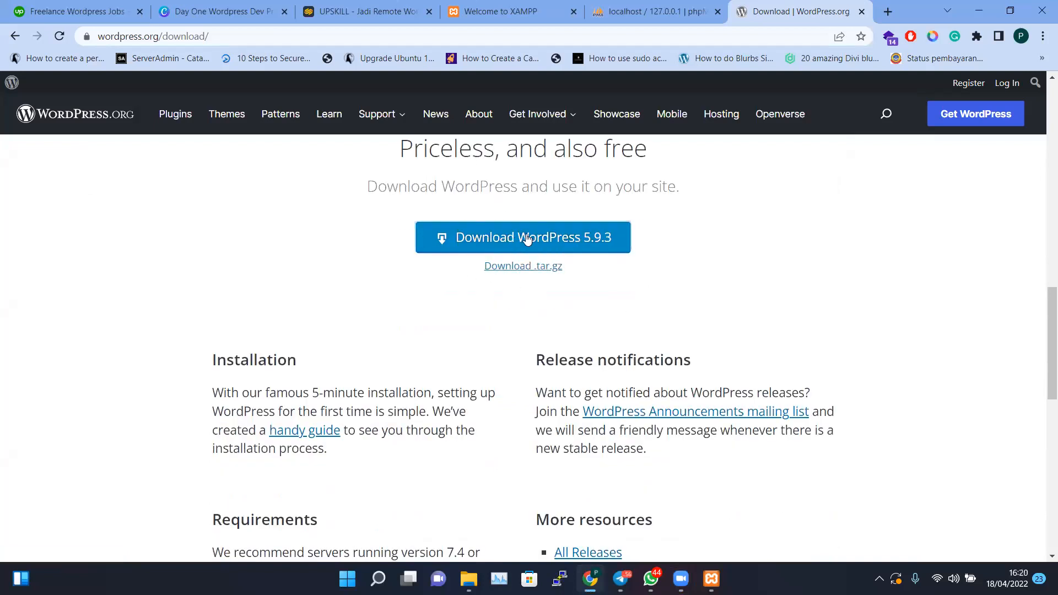
key(alt+Tab)
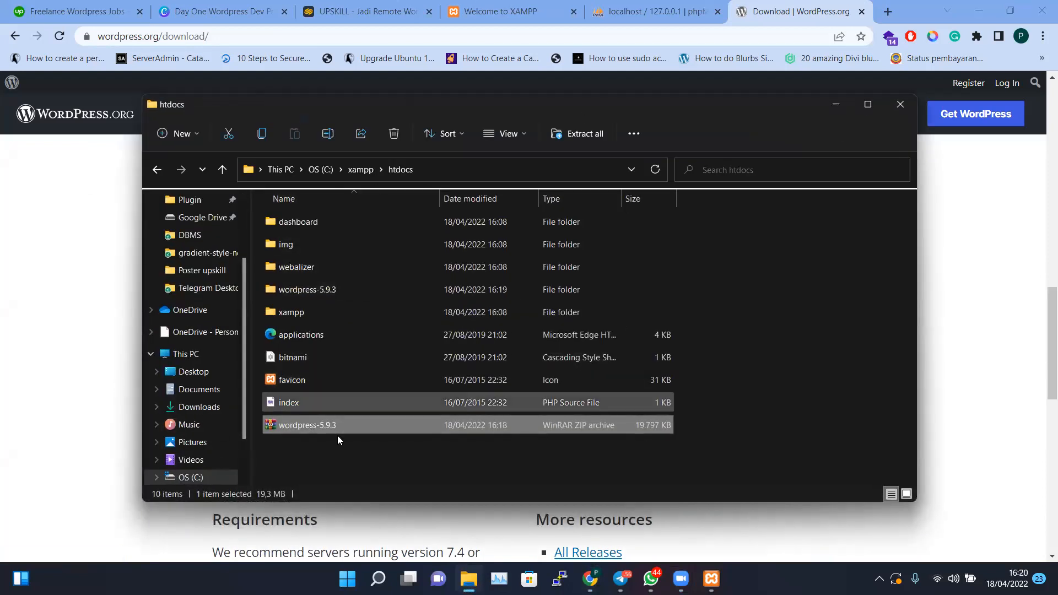
click(353, 443)
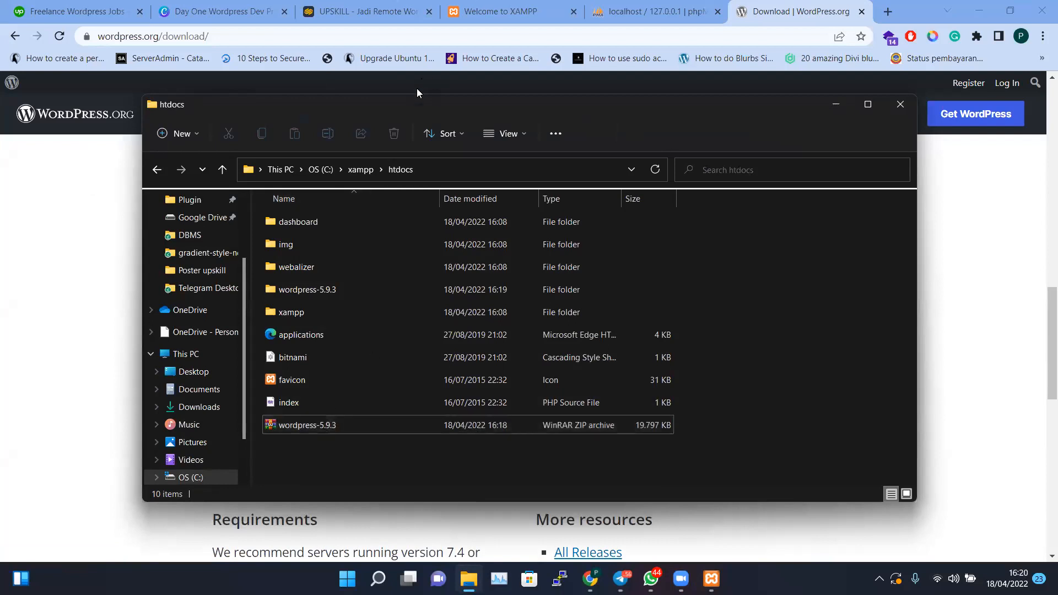
drag(419, 115, 828, 134)
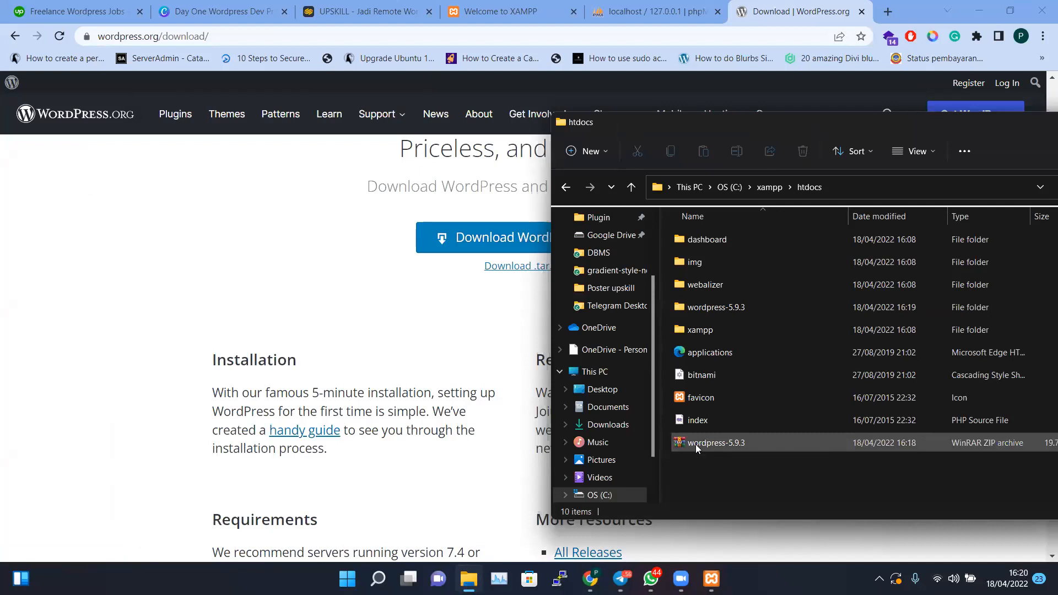
click(703, 446)
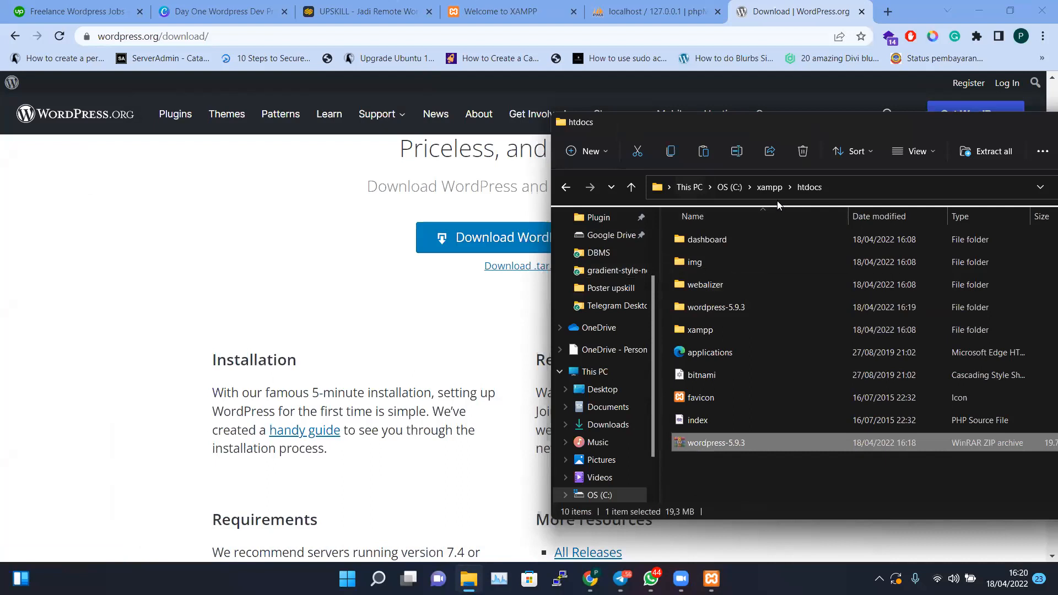
click(722, 187)
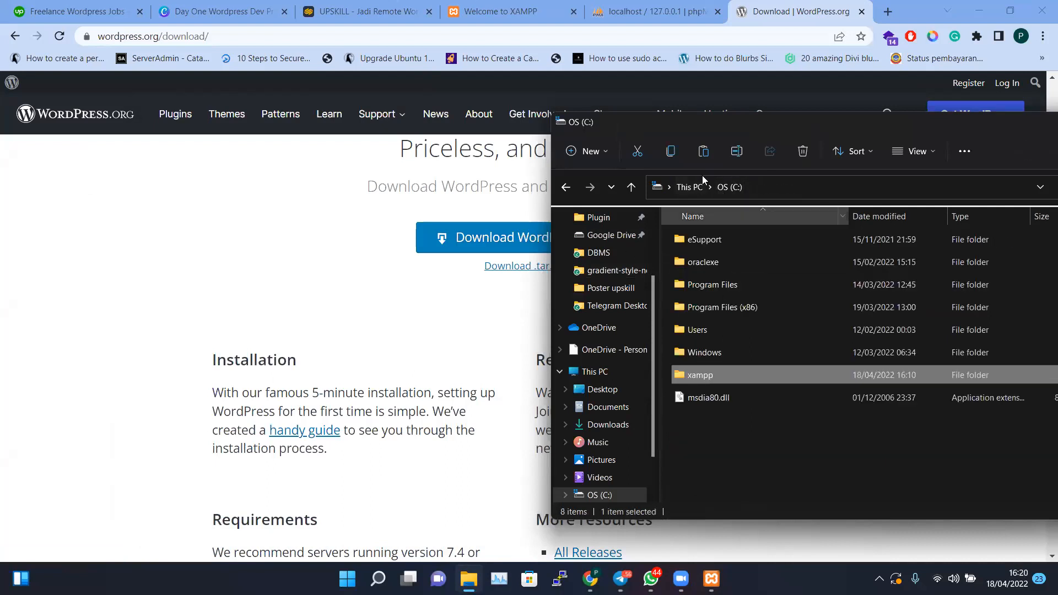
drag(679, 127, 305, 116)
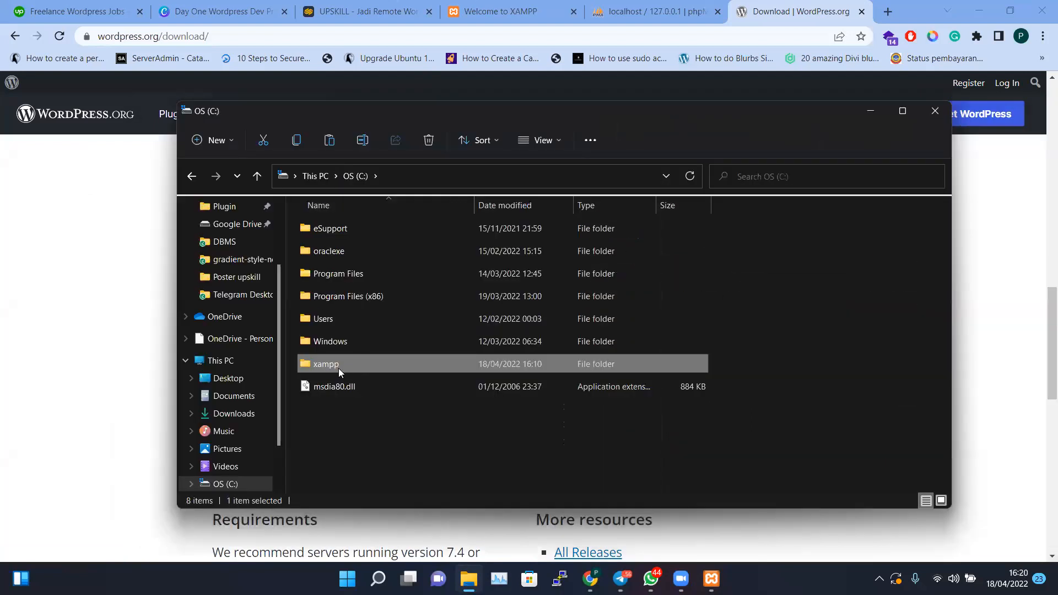
Navigate from This PC to OS (C:) > xampp > htdocs
click(310, 177)
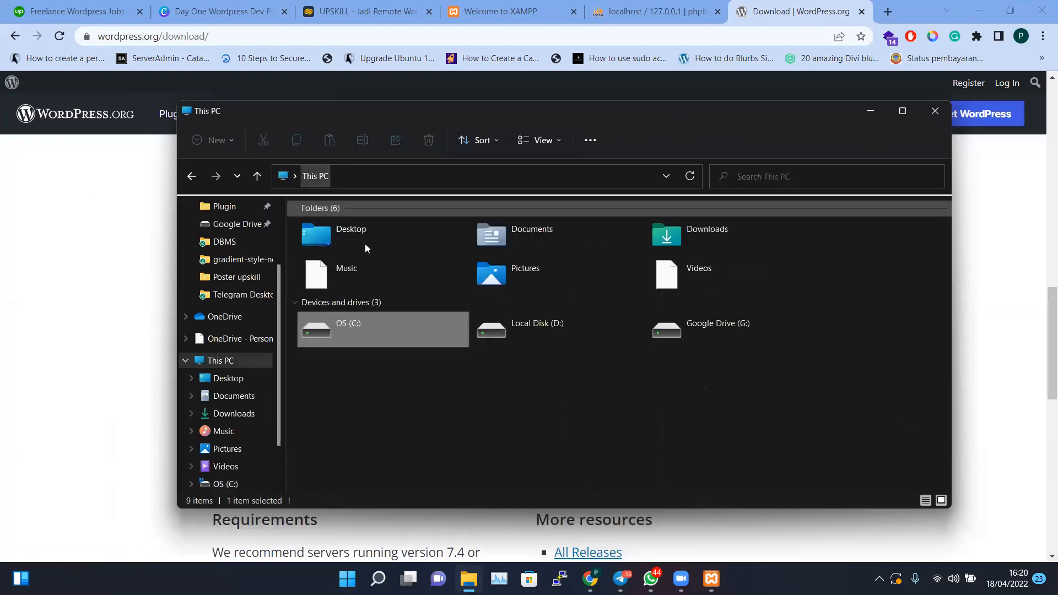
double_click(365, 335)
double_click(342, 359)
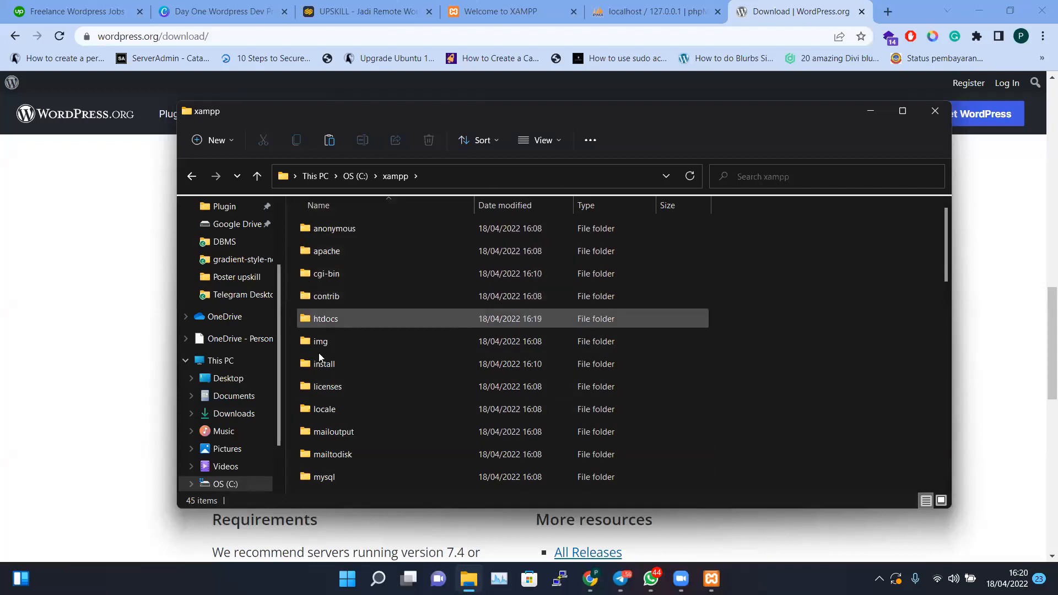
mouse_move(339, 323)
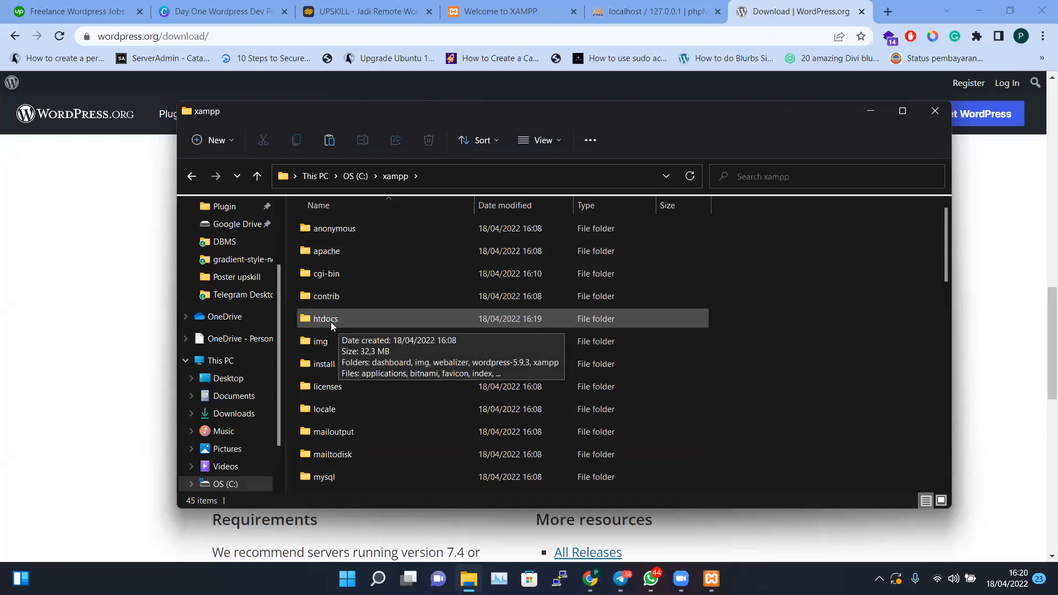
mouse_move(312, 345)
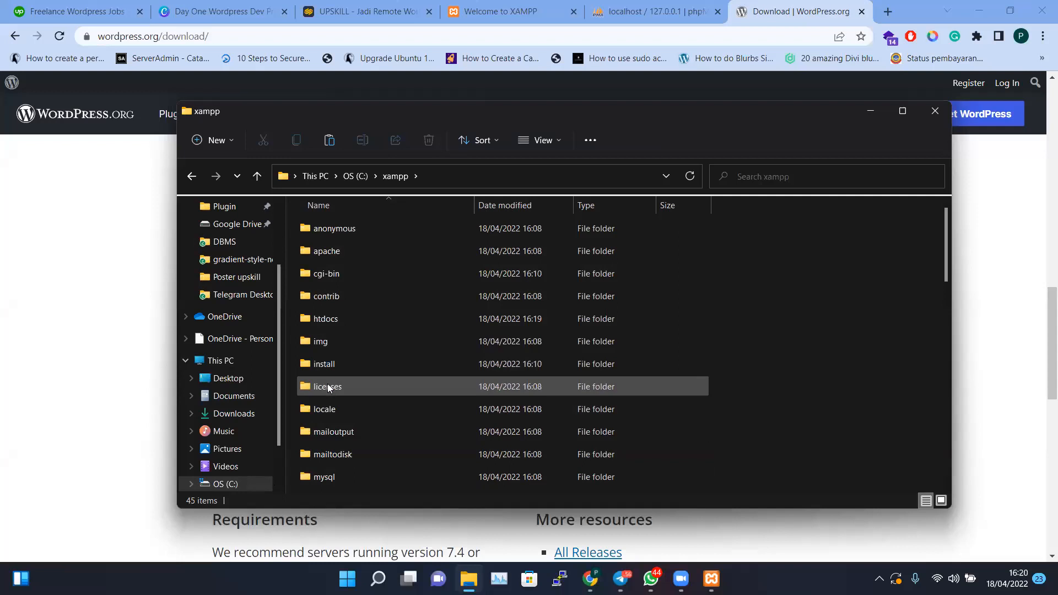
click(400, 333)
ctrl+click(370, 317)
ctrl+click(352, 343)
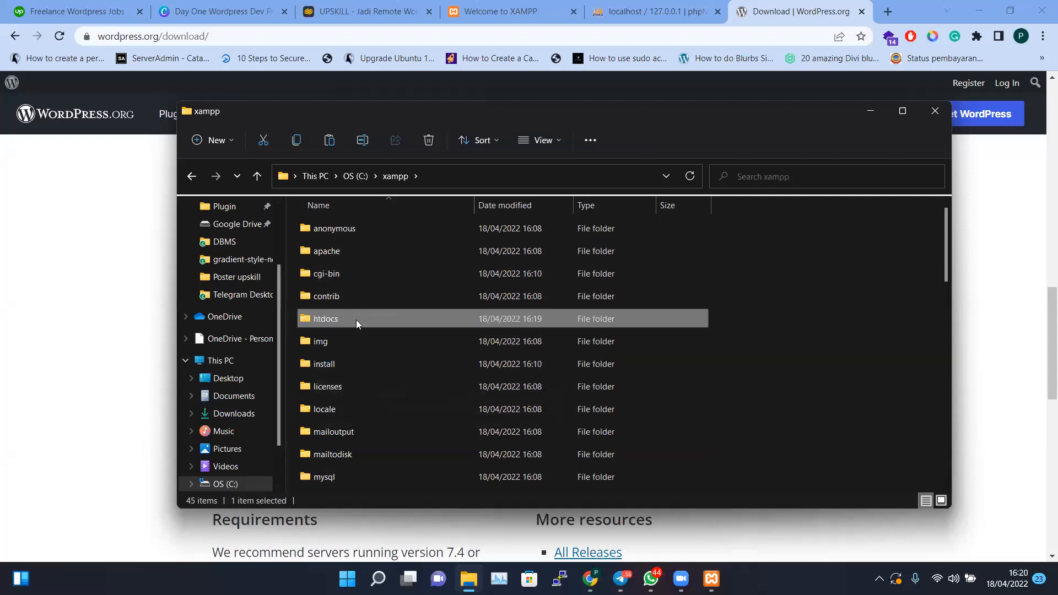
double_click(356, 319)
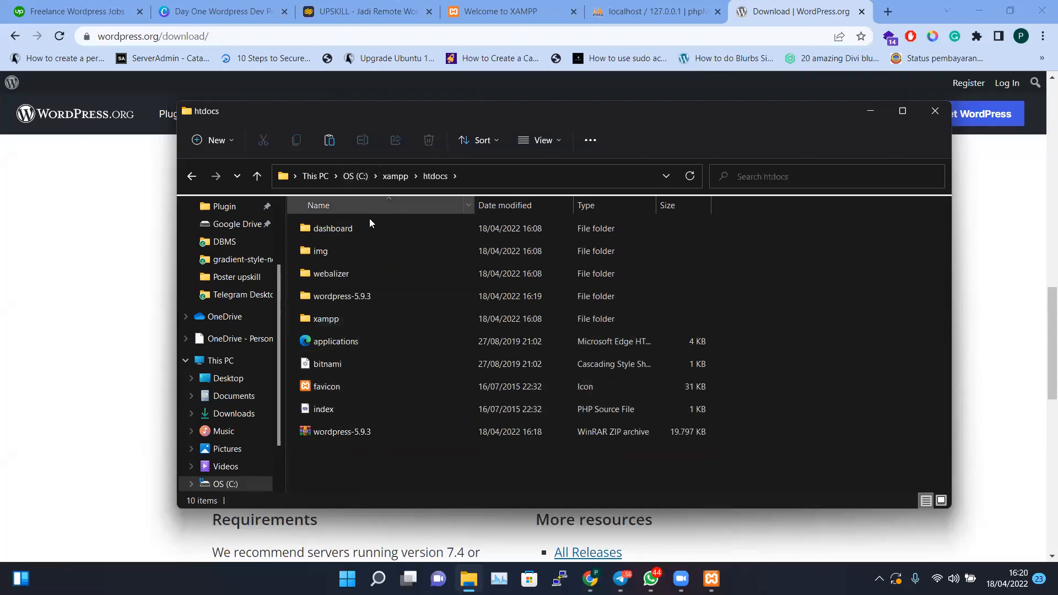
Select the existing wordpress-5.9.3 folder in htdocs
click(342, 247)
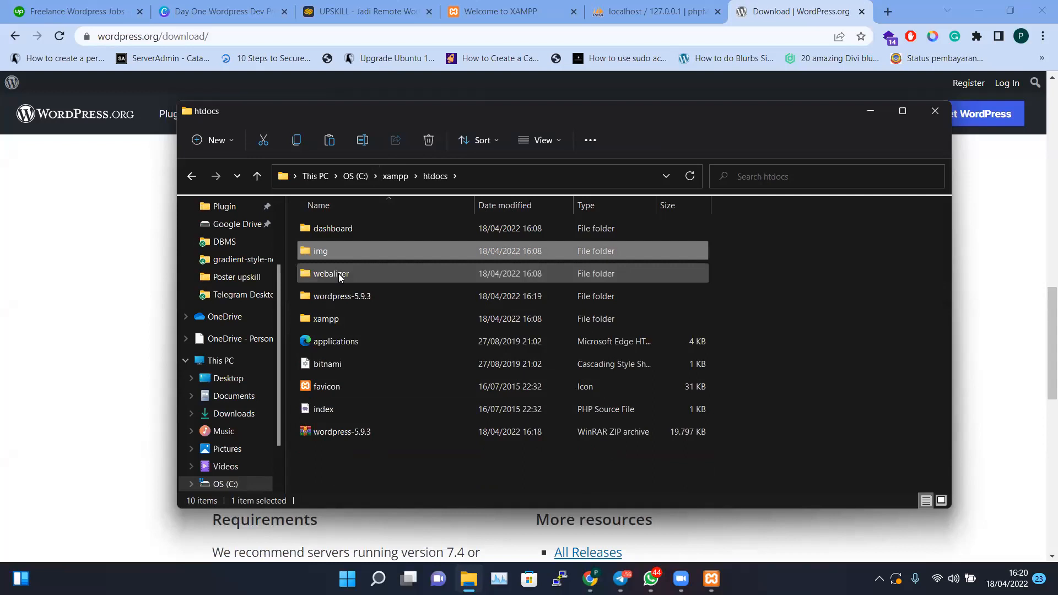
click(338, 273)
click(339, 317)
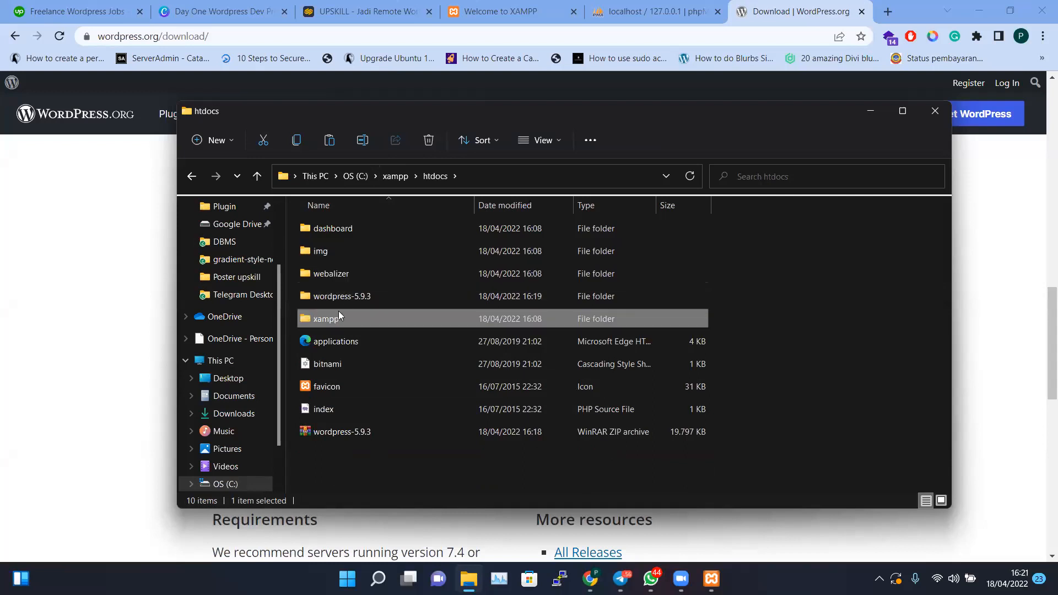
click(352, 299)
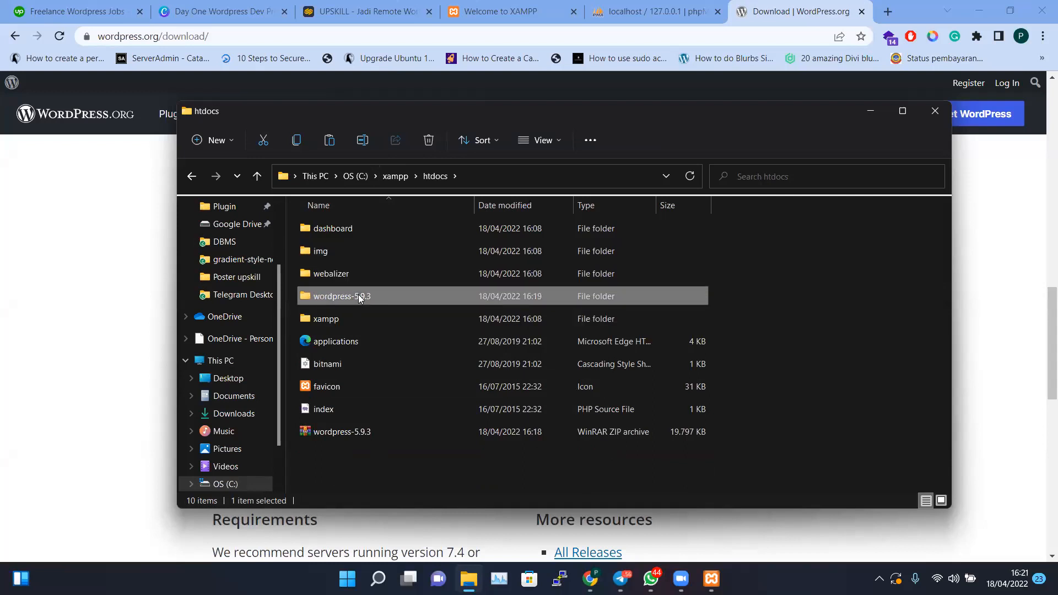
Delete the old wordpress-5.9.3 folder and extract the wordpress-5.9.3 zip into htdocs
key(Delete)
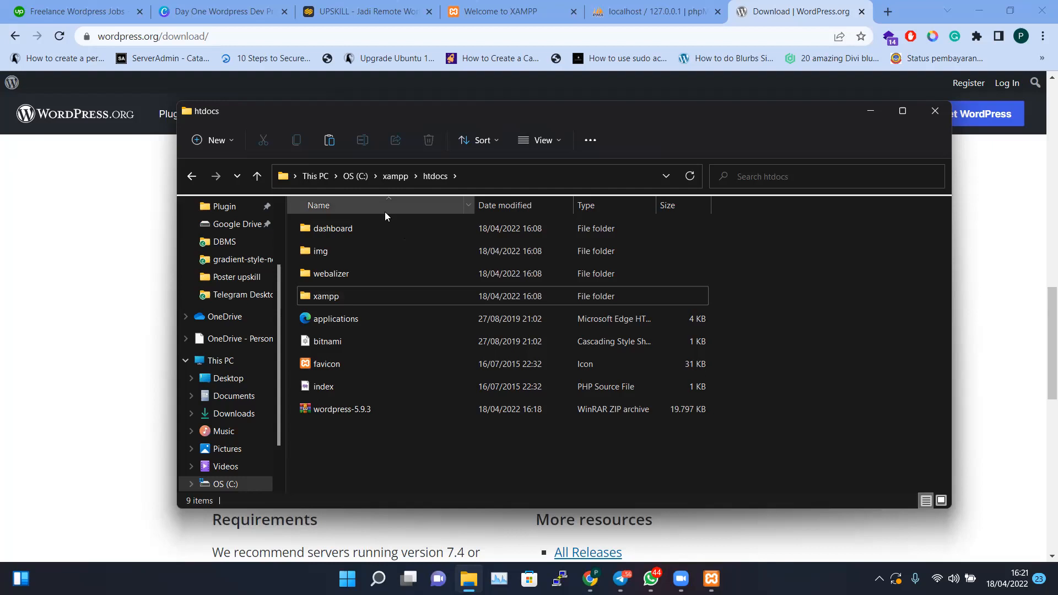
click(358, 414)
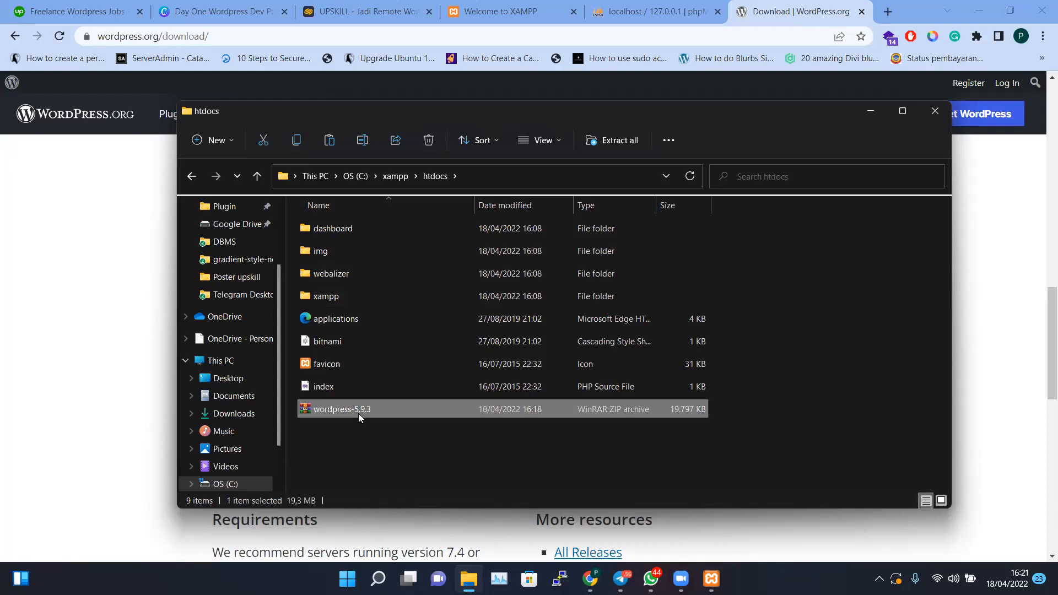
right_click(353, 411)
click(386, 274)
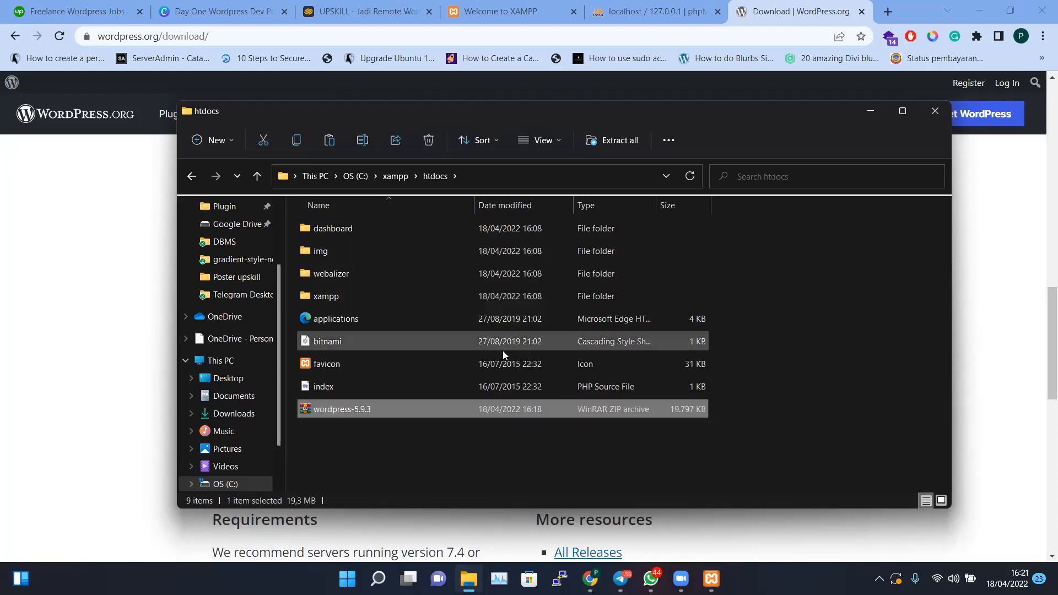
click(639, 428)
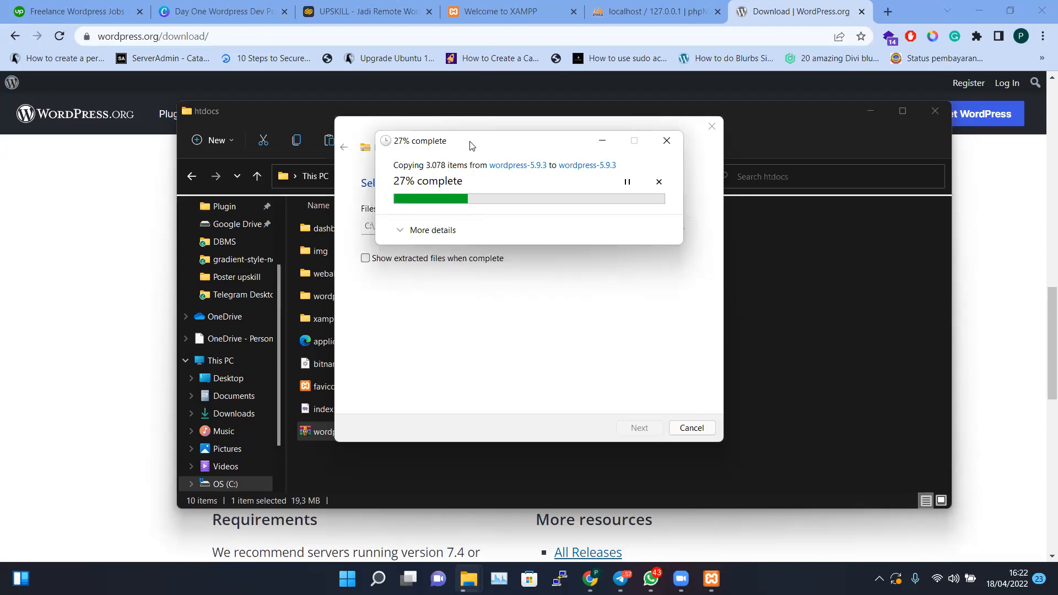
Follow the extraction of 3,078 items with More details shown until wordpress-5.9.3 appears
drag(475, 150, 471, 286)
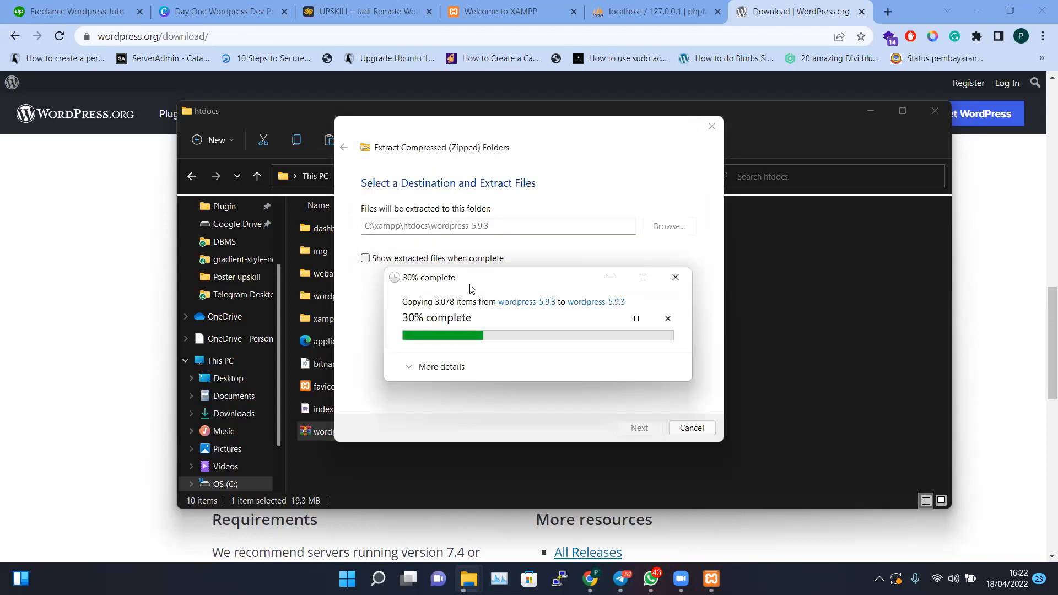
click(425, 375)
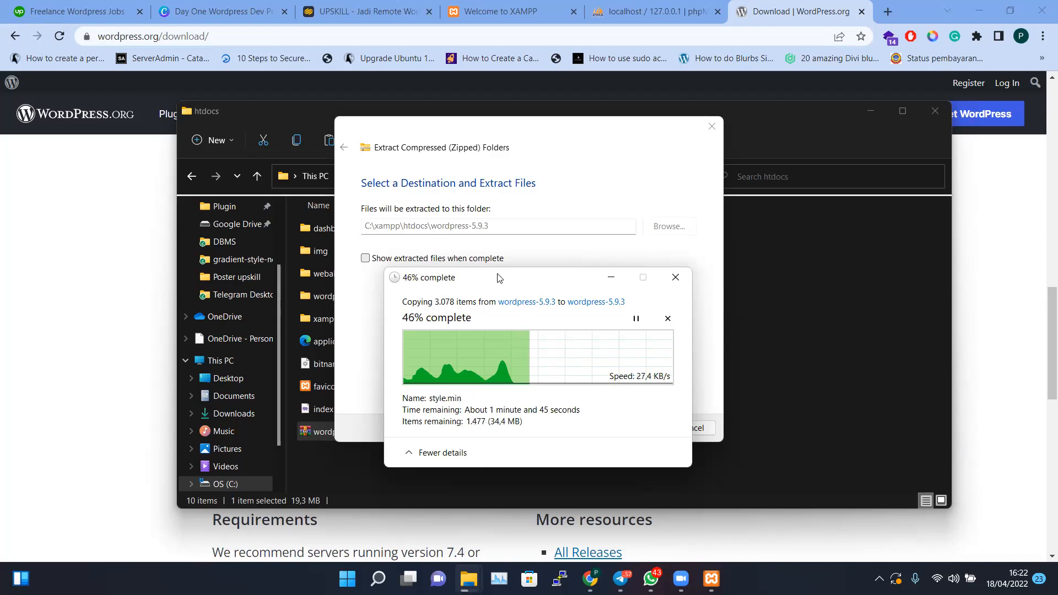
drag(510, 278, 470, 292)
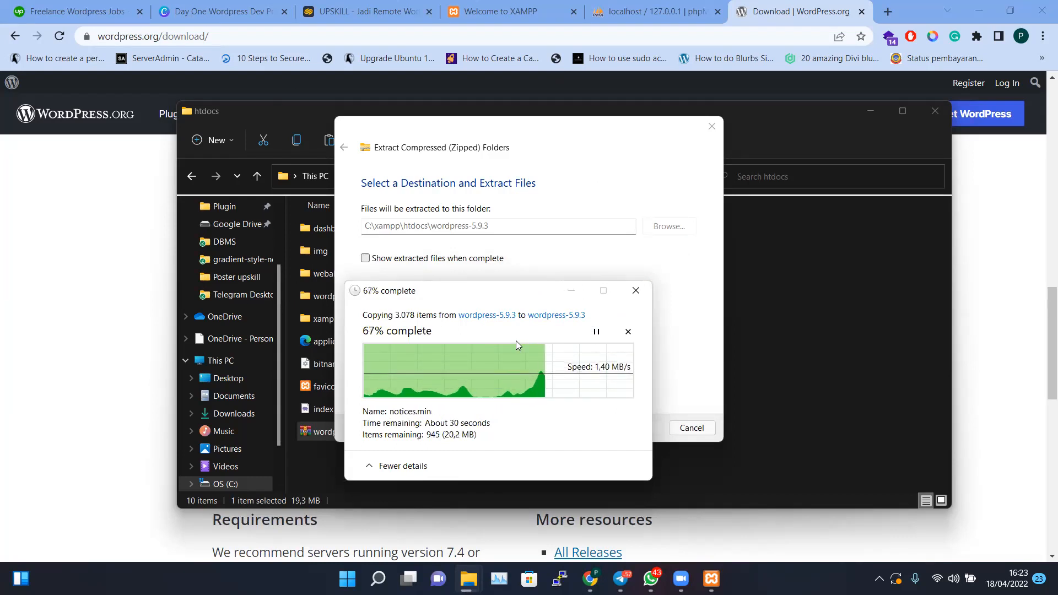
click(759, 149)
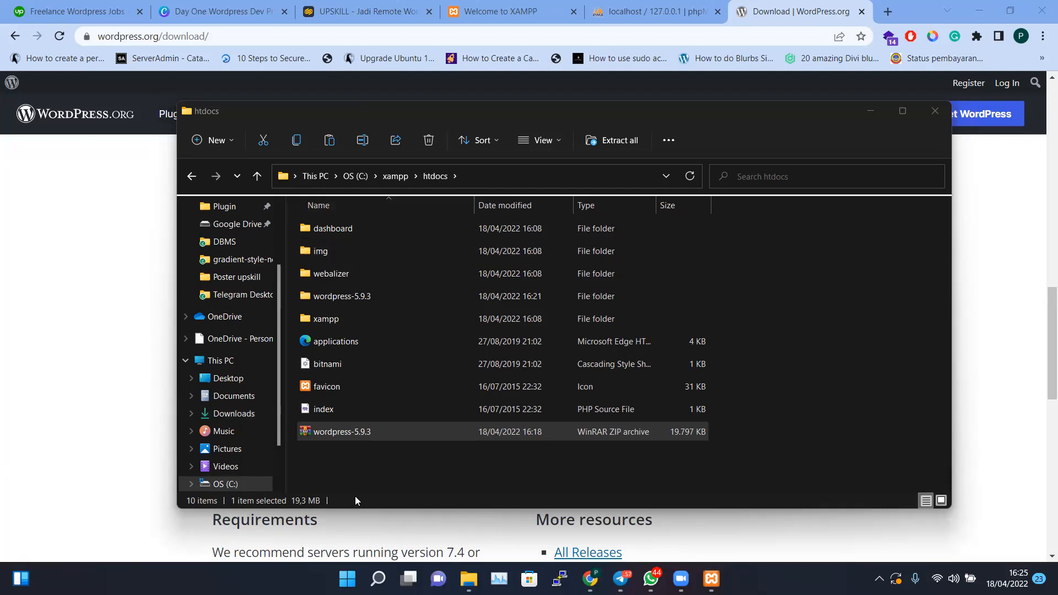
Start renaming the wordpress-5.9.3 folder, first trying the name 'upskill-bowo'
click(365, 300)
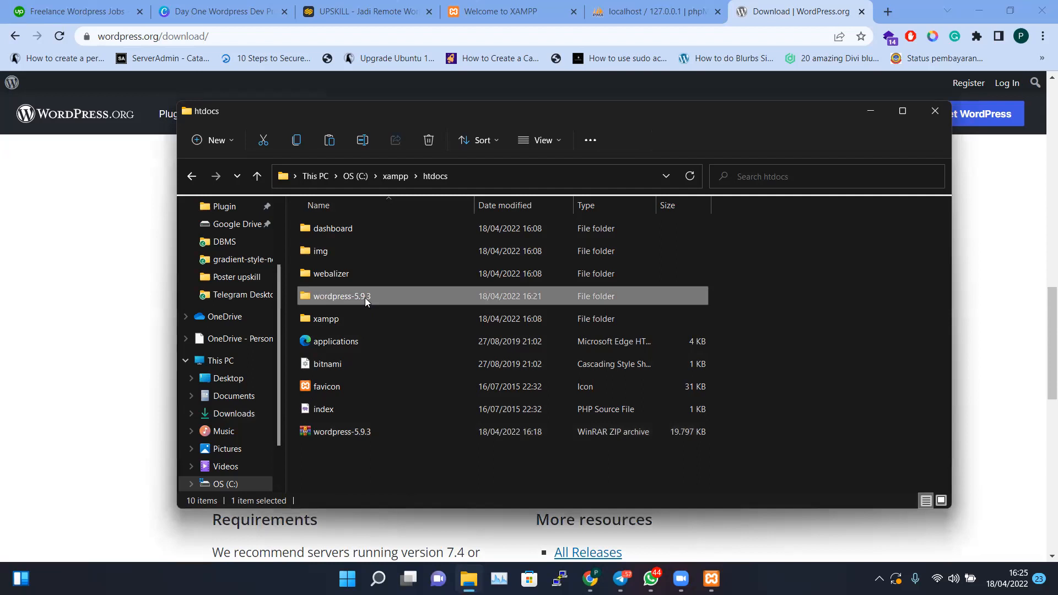
key(XF86AudioLowerVolume)
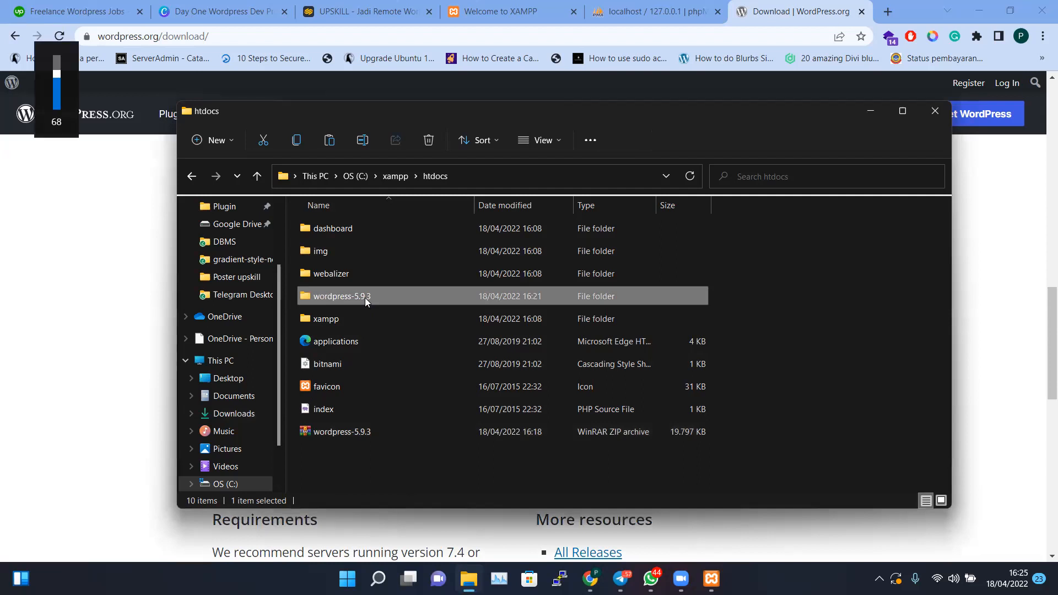
click(366, 300)
click(375, 296)
drag(375, 296, 353, 298)
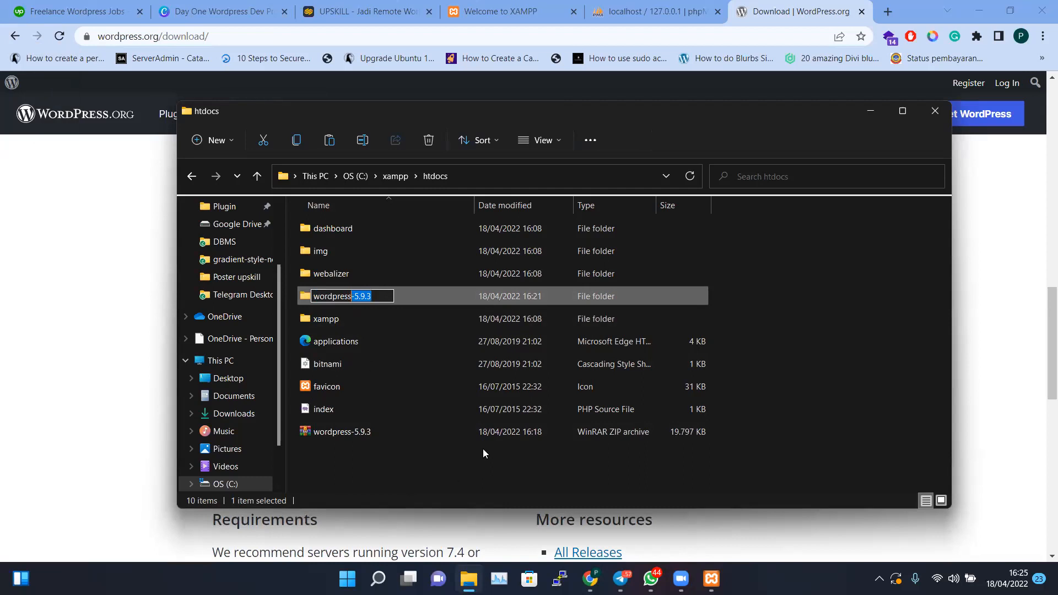
key(BackSpace)
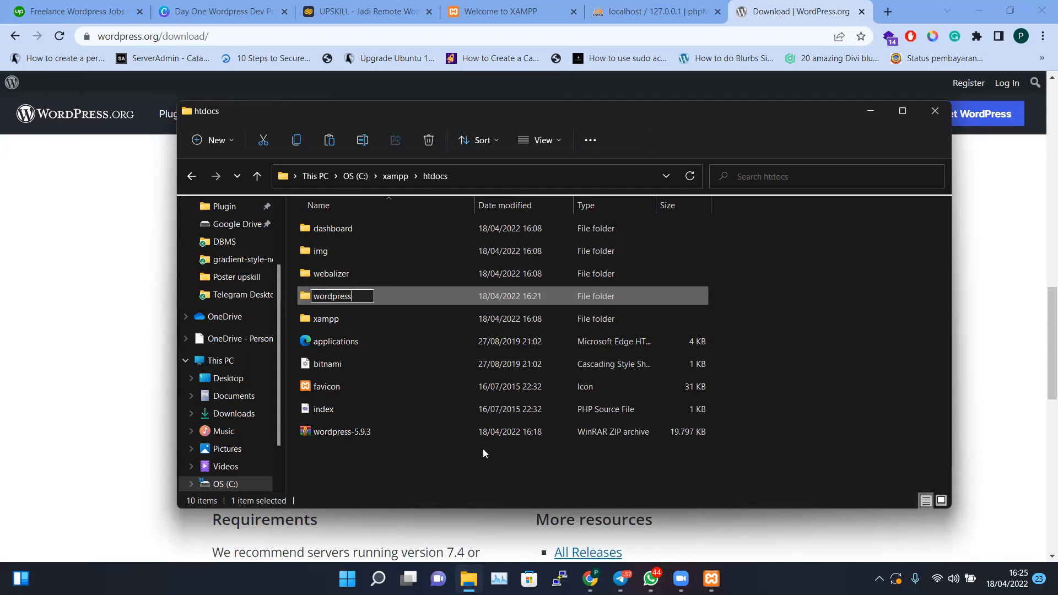
key(ctrl+a)
text(upskill)
text(-bowo)
Replace the folder name with pratomo, confirm the rename, and switch to the browser
key(shift+Home)
key(BackSpace)
key(shift+End)
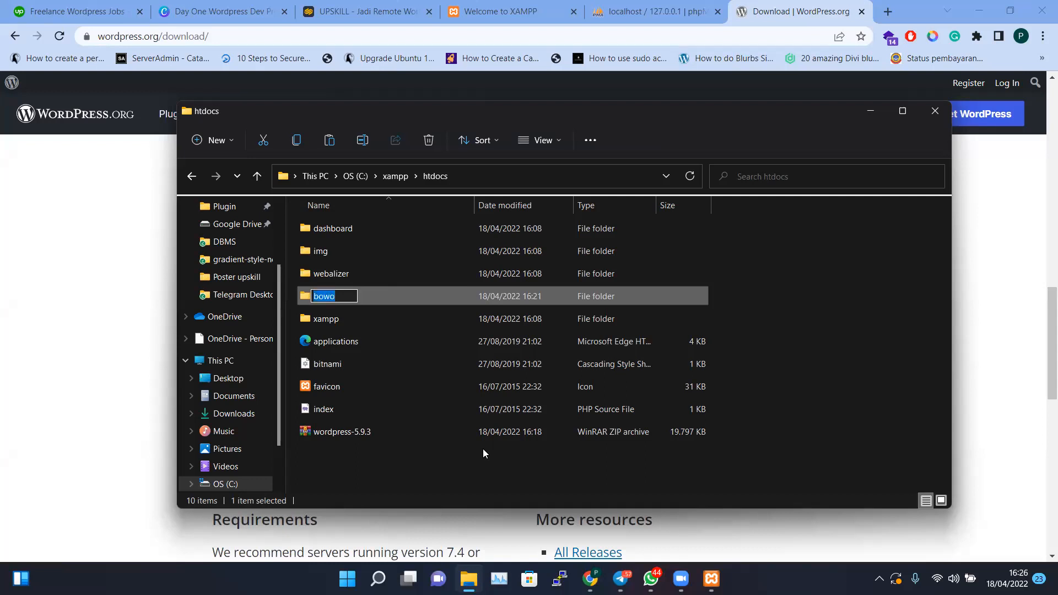
text(pratomo)
key(Return)
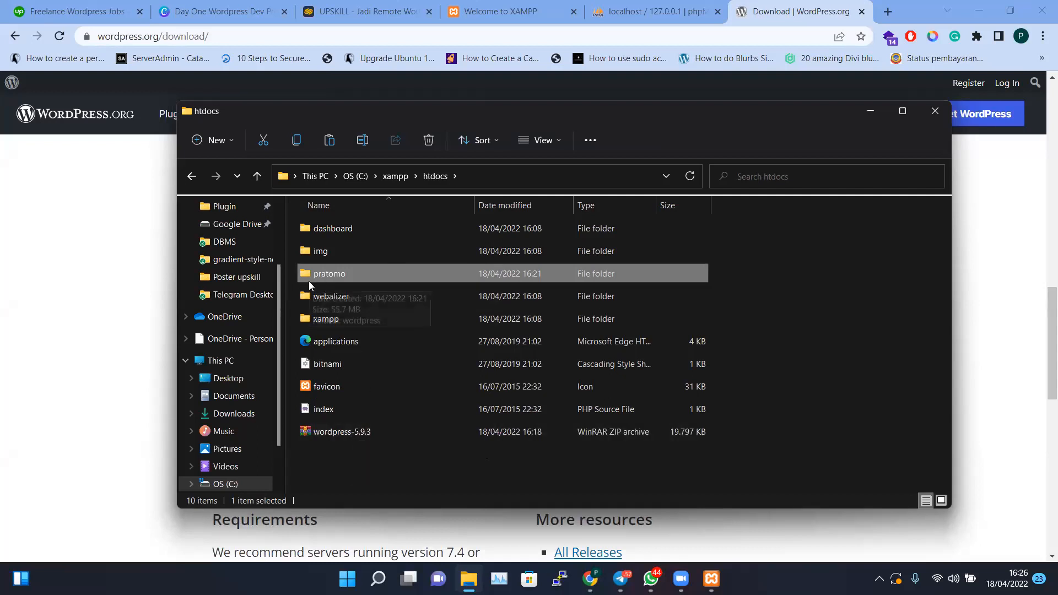
mouse_move(309, 281)
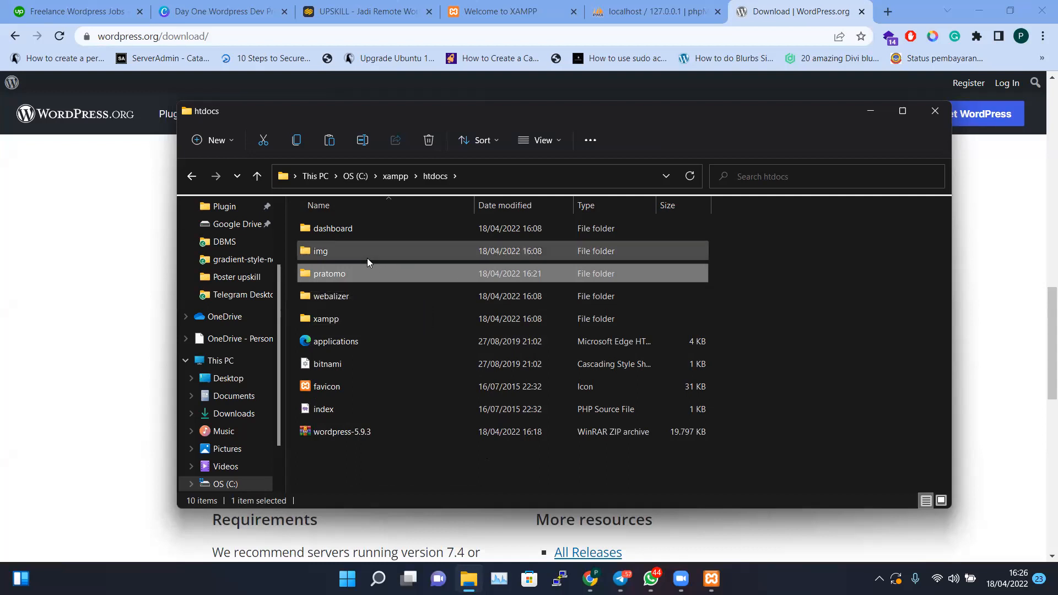
click(770, 78)
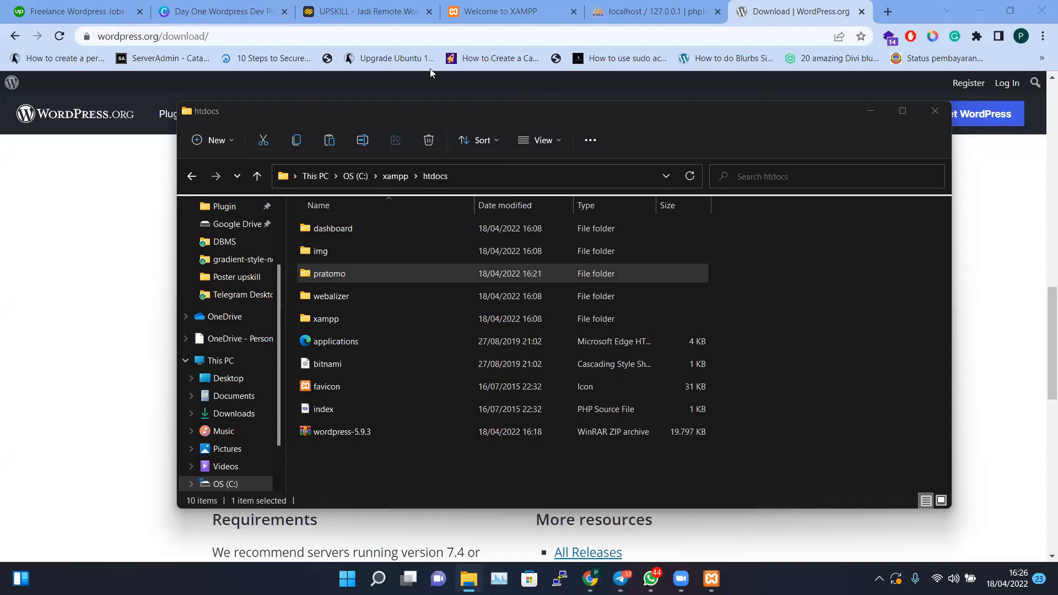
Load the localhost dashboard page in Chrome
click(764, 34)
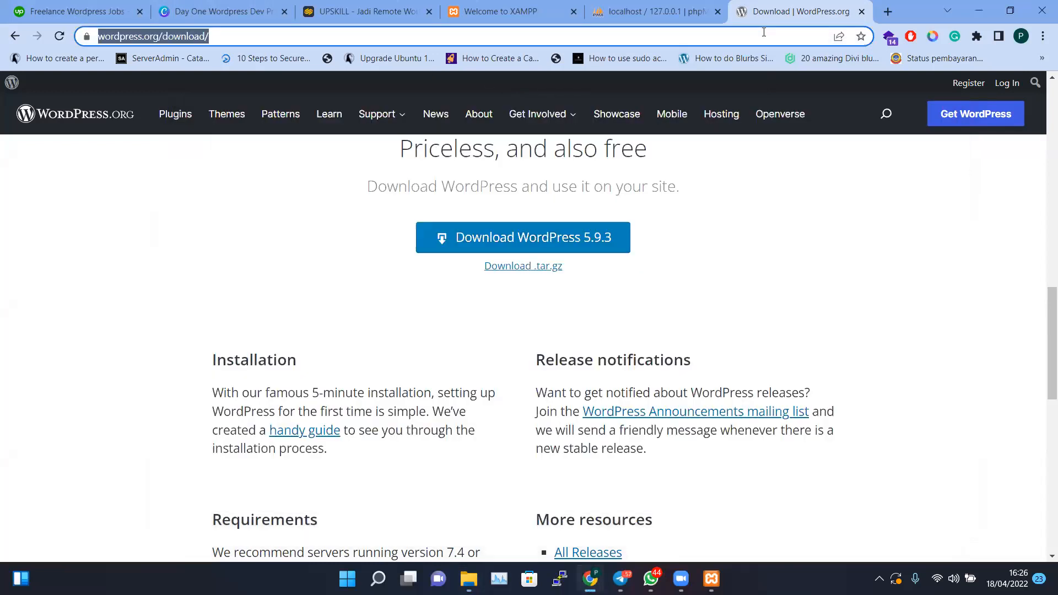
text(loca)
key(Return)
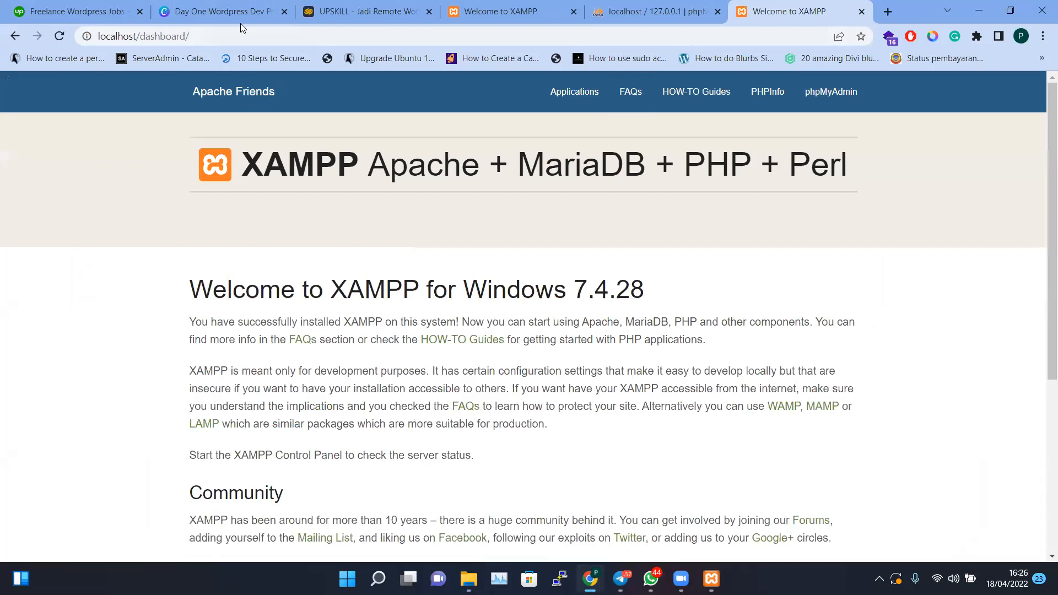
Browse to localhost/pratomo, open its wordpress/ folder, then return to the index
click(175, 31)
drag(175, 31, 61, 34)
text(loca)
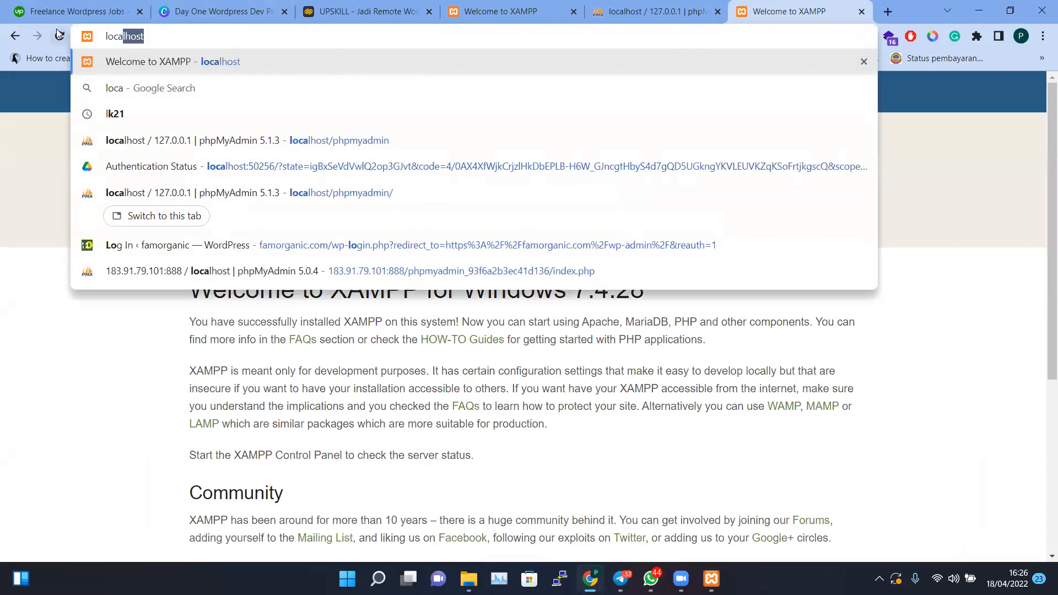
text(lhost/)
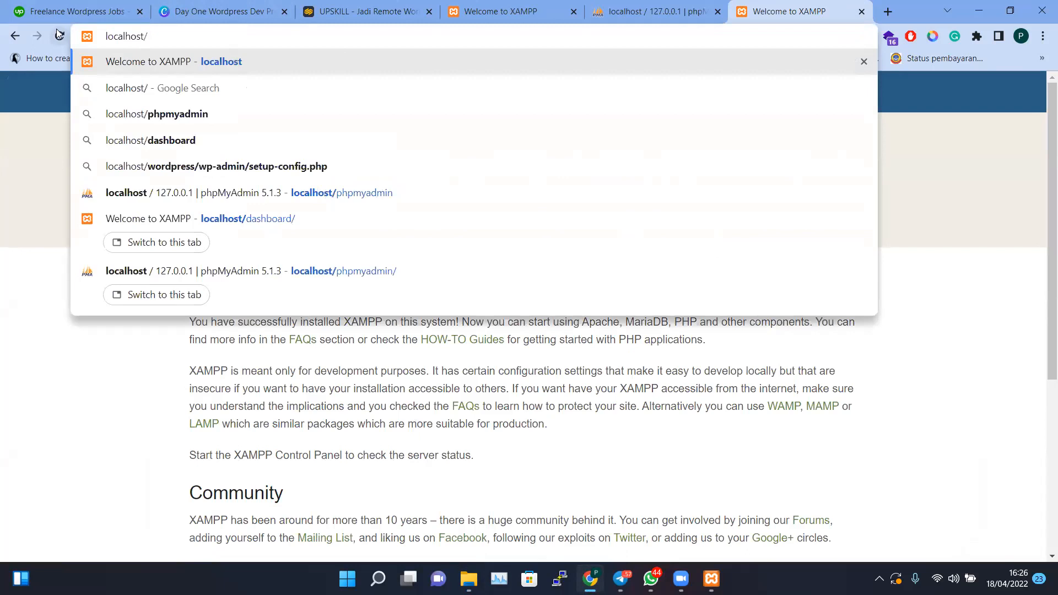
text(nama)
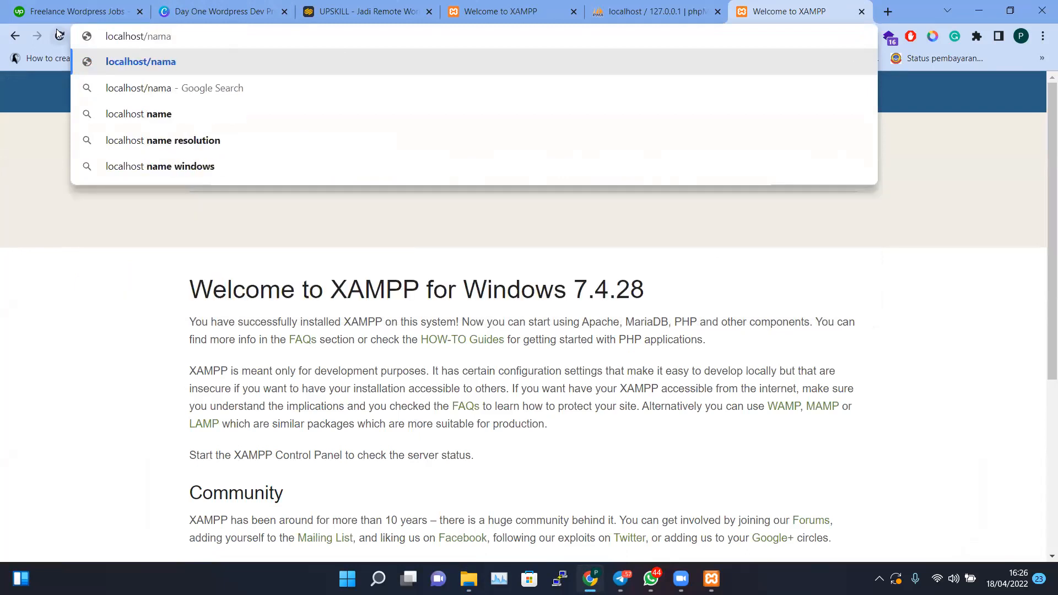
text(_fol)
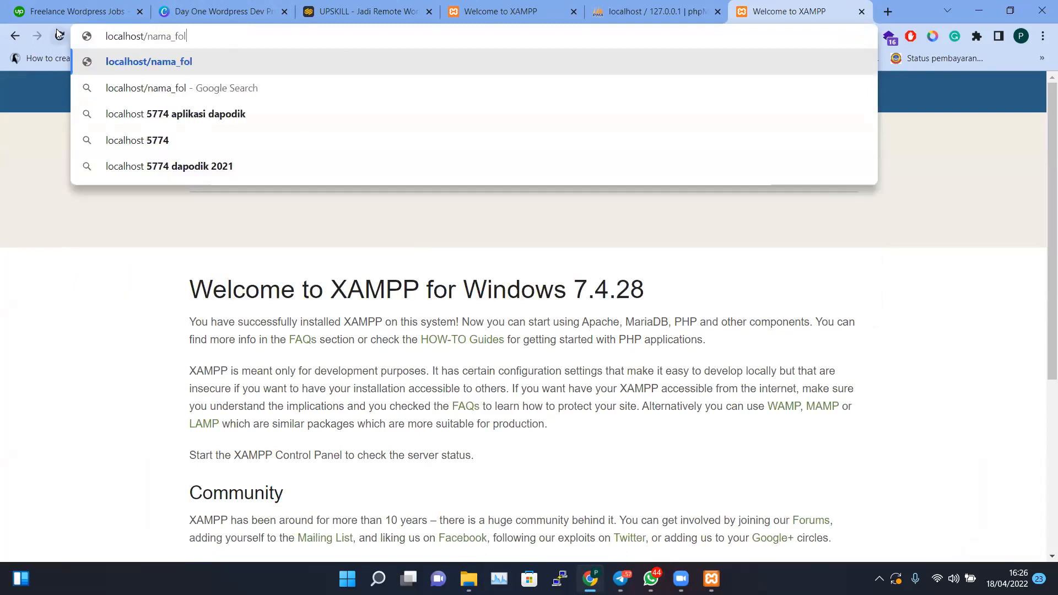
text(derkalian)
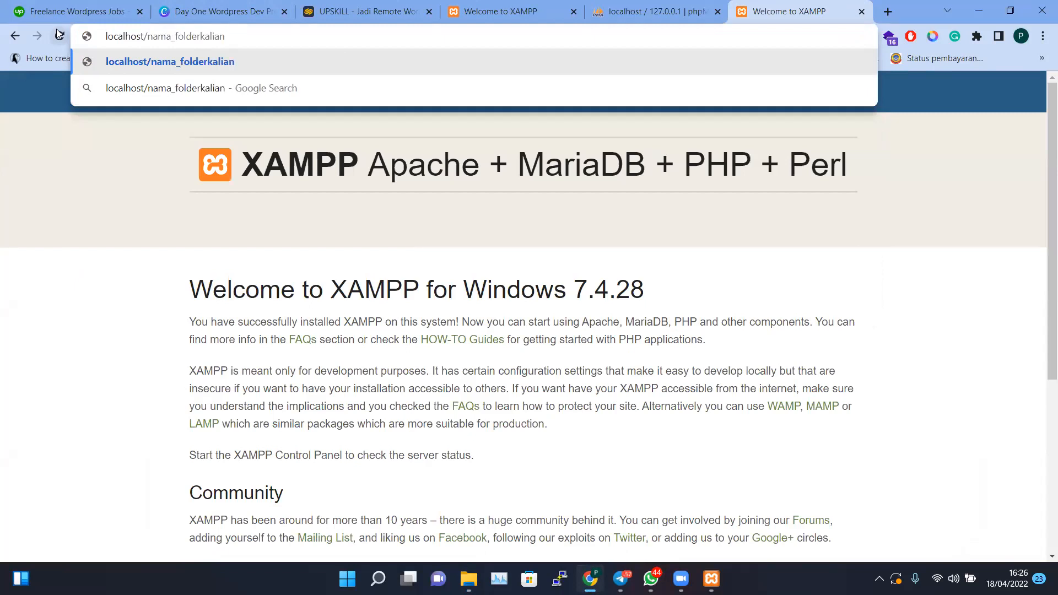
key(ctrl+shift+Left)
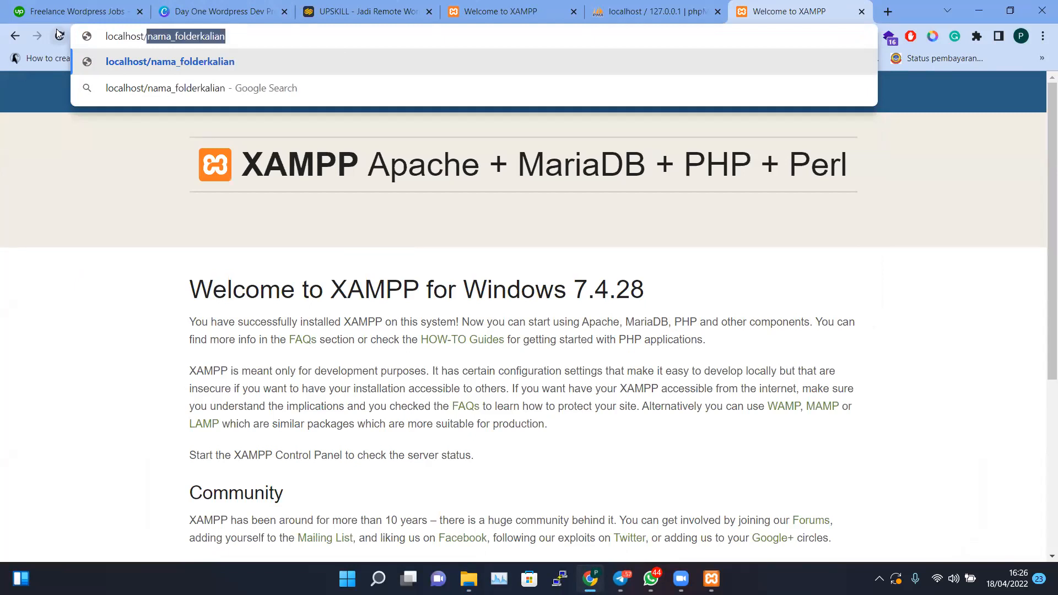
text(pratomo)
key(Return)
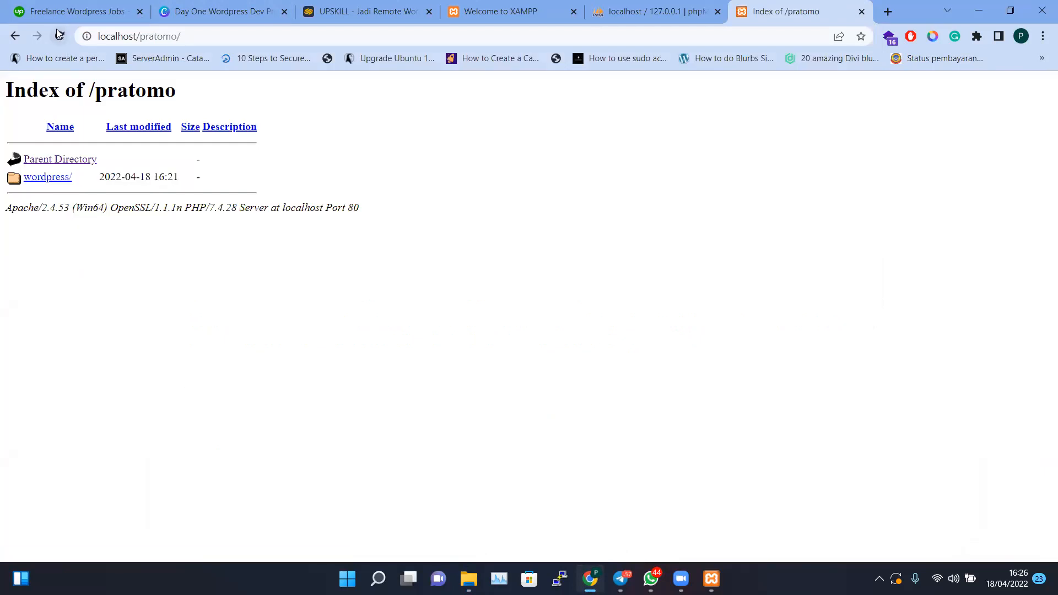
click(40, 186)
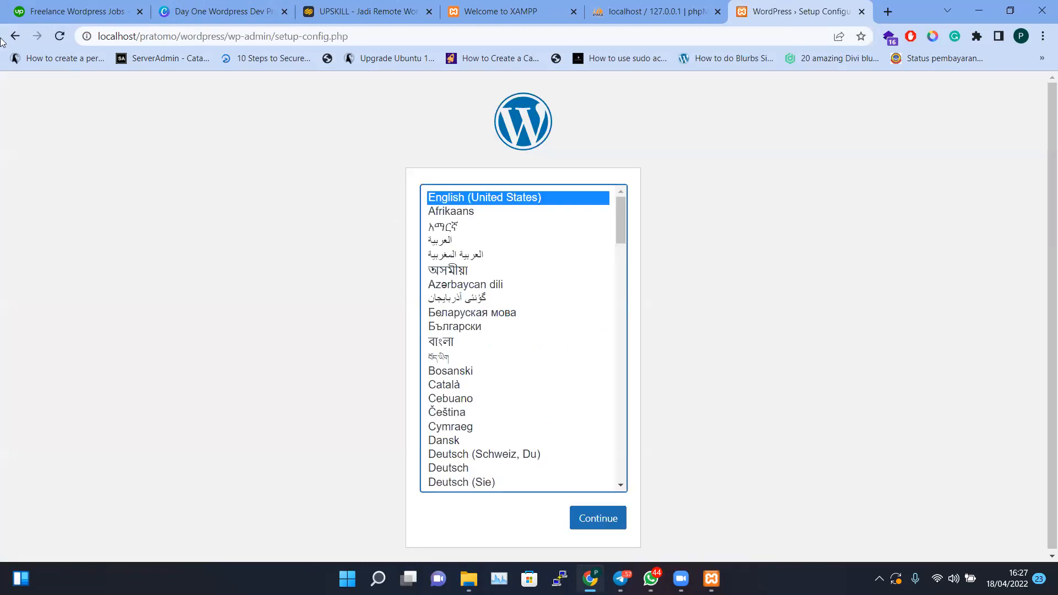
click(15, 36)
Inspect the contents of the pratomo folder in htdocs
key(alt+Tab)
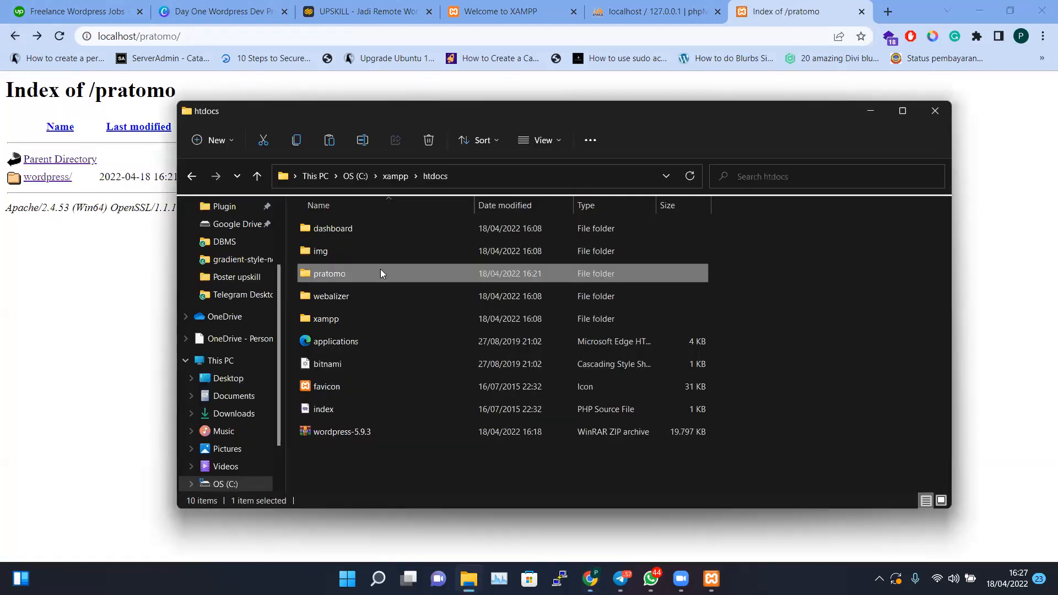
double_click(318, 276)
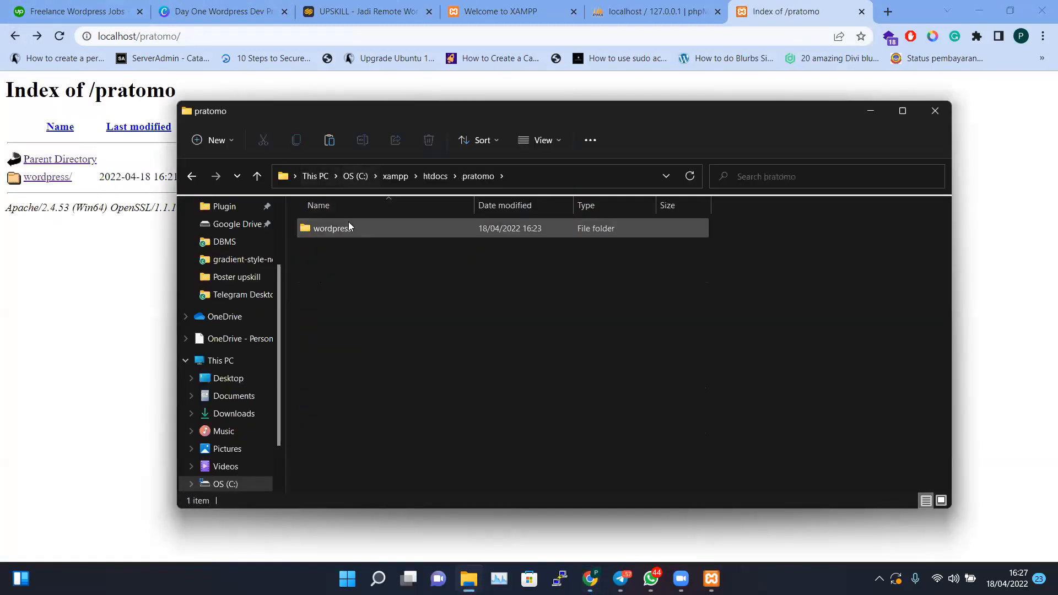
click(192, 176)
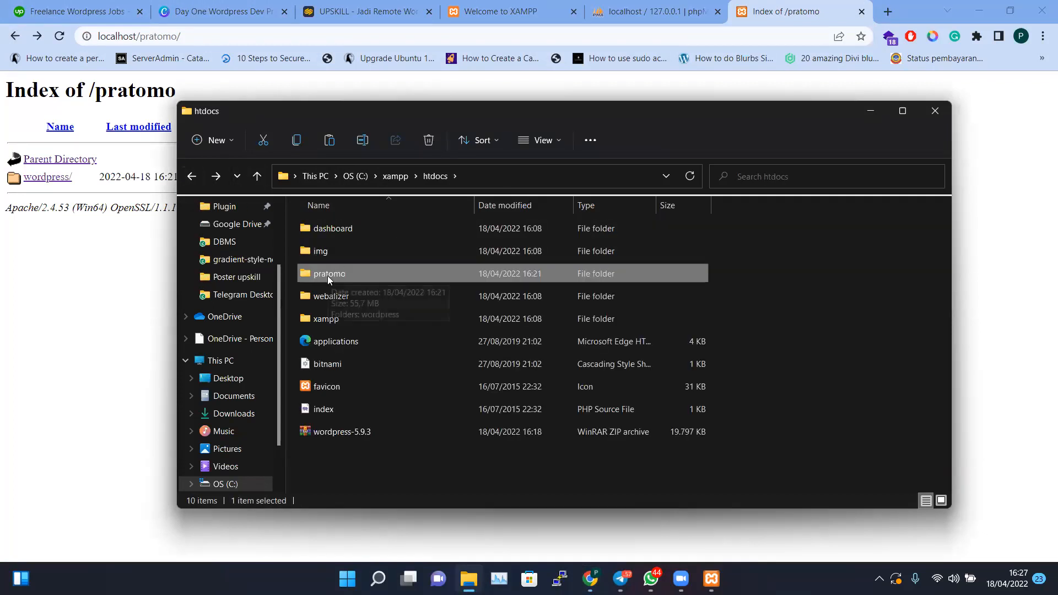
double_click(327, 275)
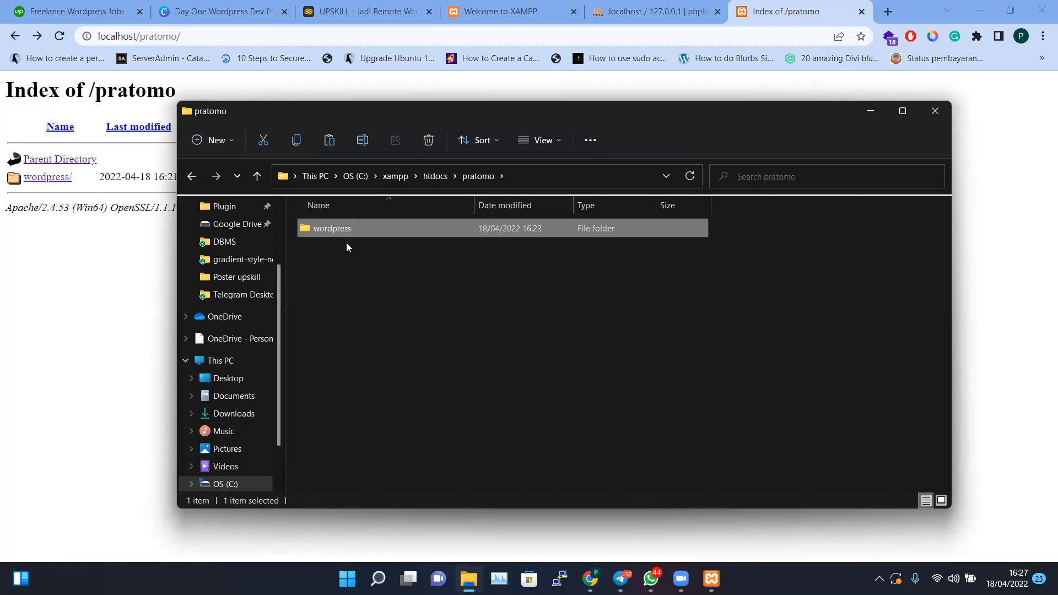
click(192, 176)
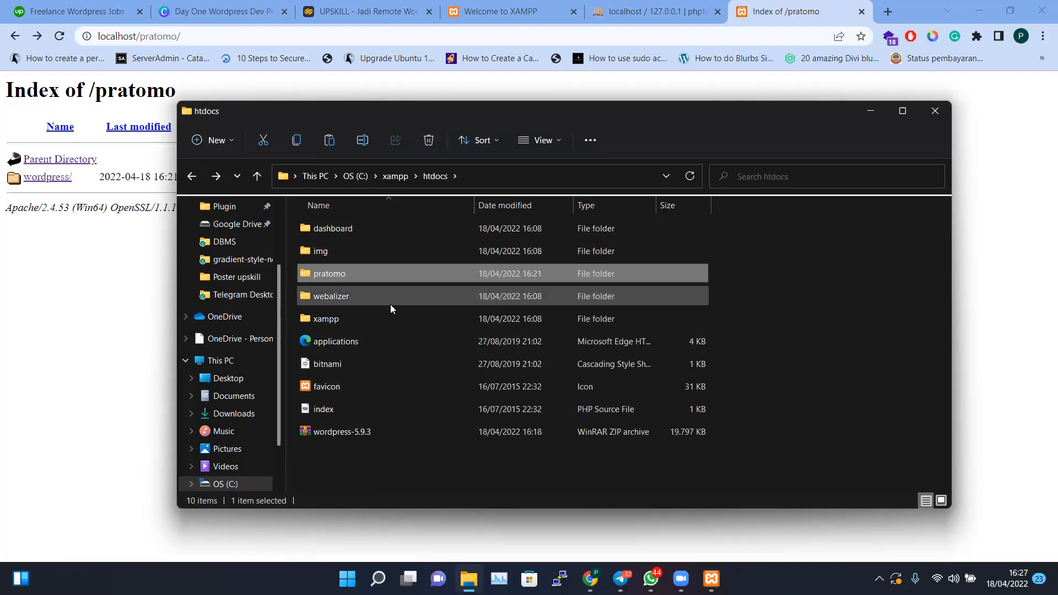
Move the wordpress folder up into htdocs and check its contents
click(370, 468)
key(ctrl+v)
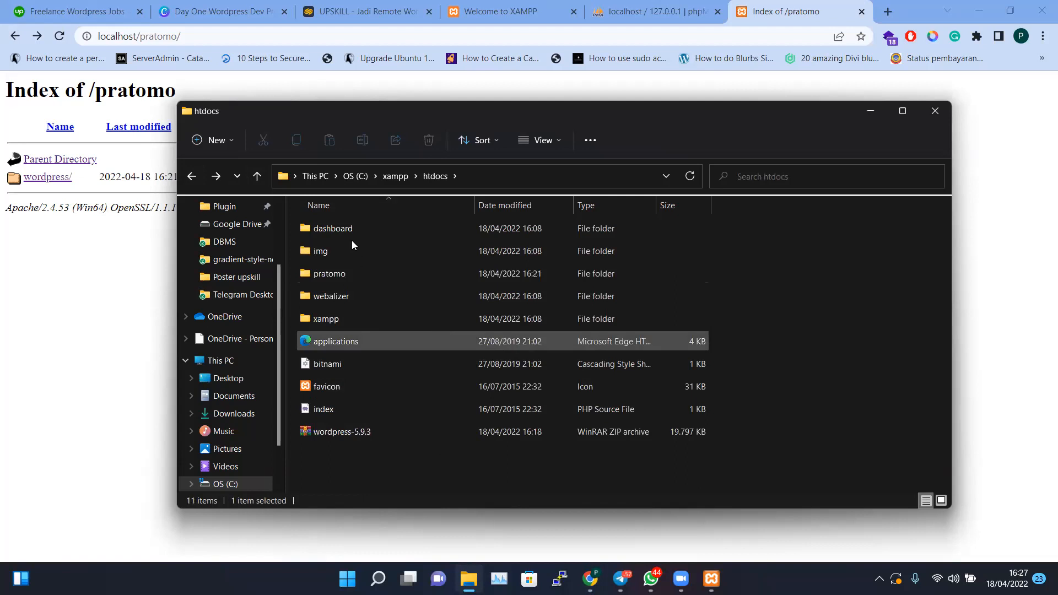
double_click(337, 321)
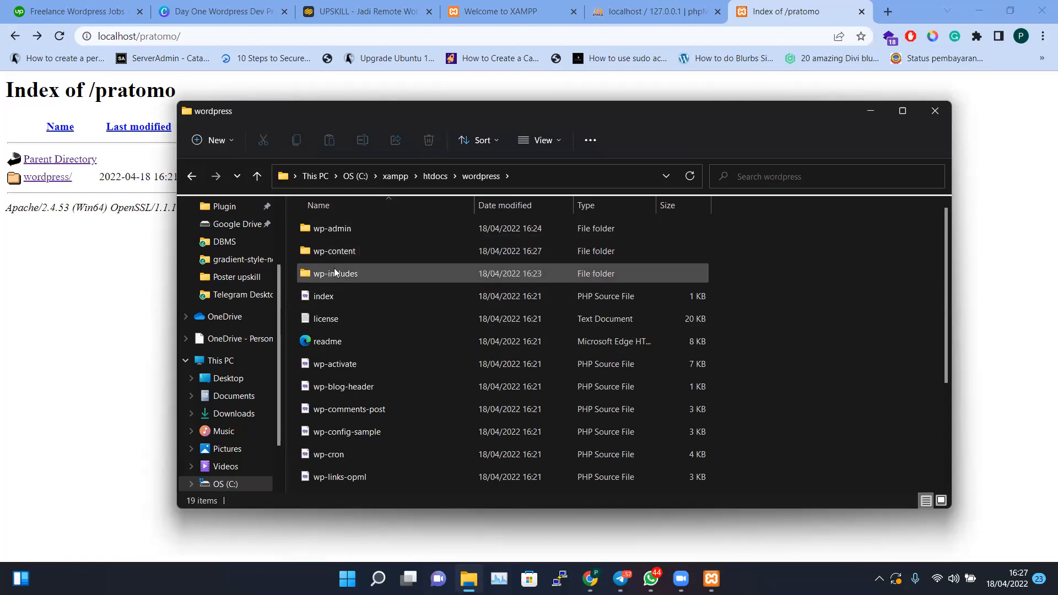
scroll(368, 347, down, 3)
scroll(330, 309, up, 3)
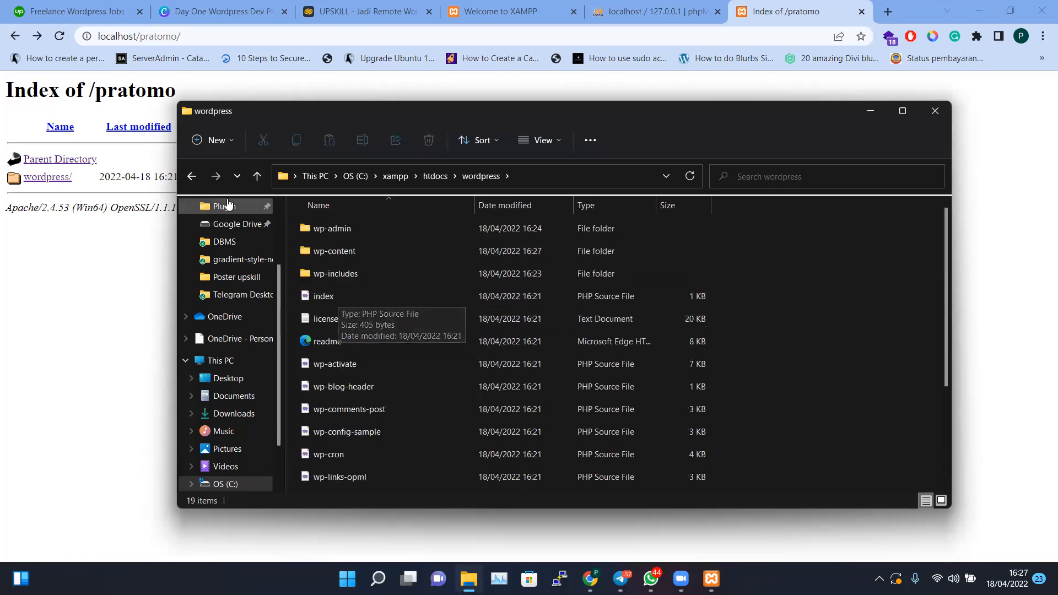
click(196, 177)
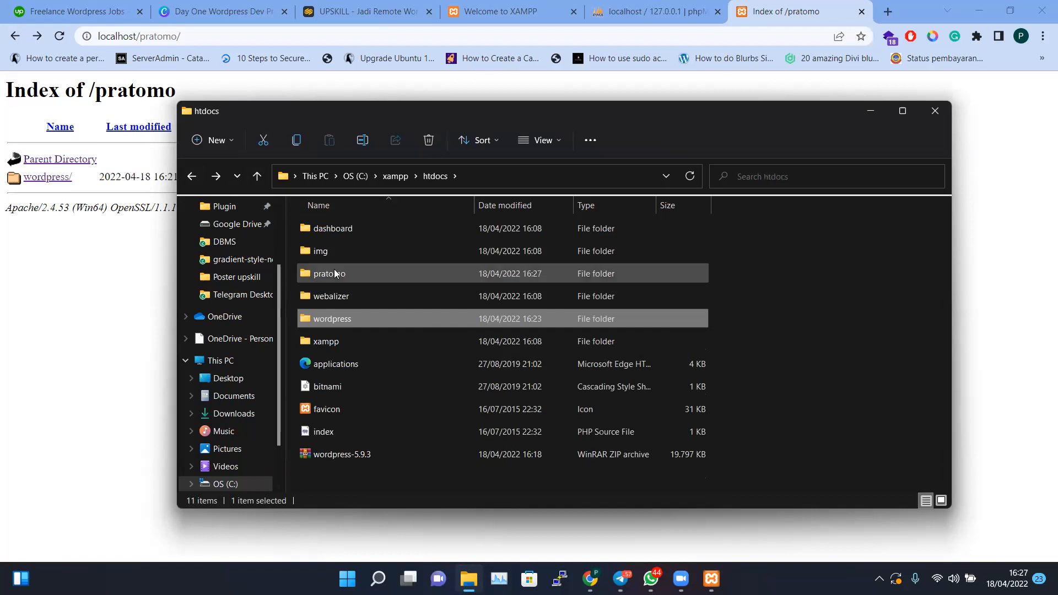
Delete the old pratomo folder and rename the wordpress folder to pratomo
click(335, 271)
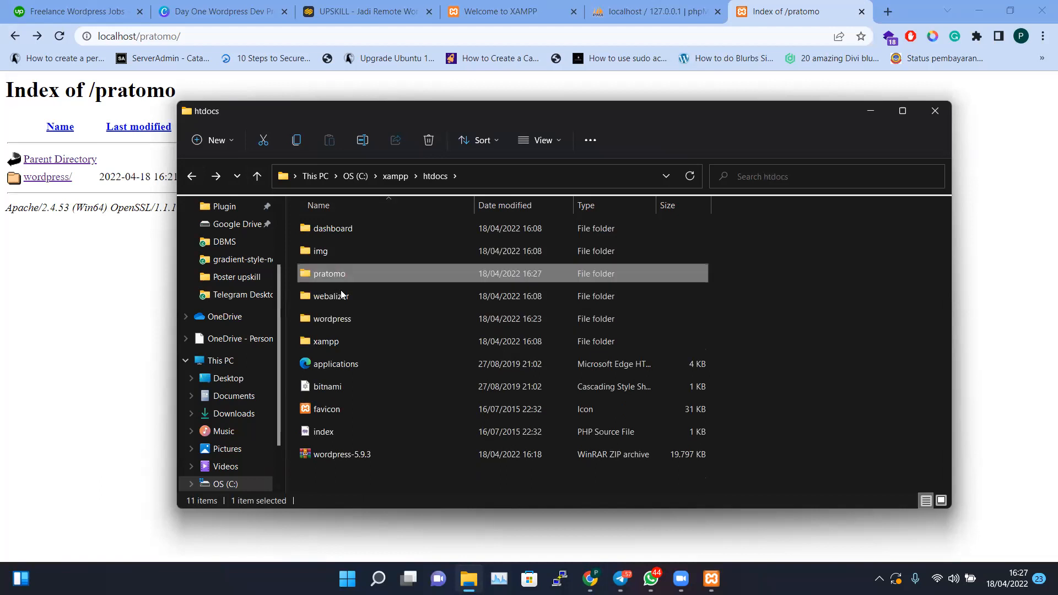
key(Delete)
click(335, 296)
key(F2)
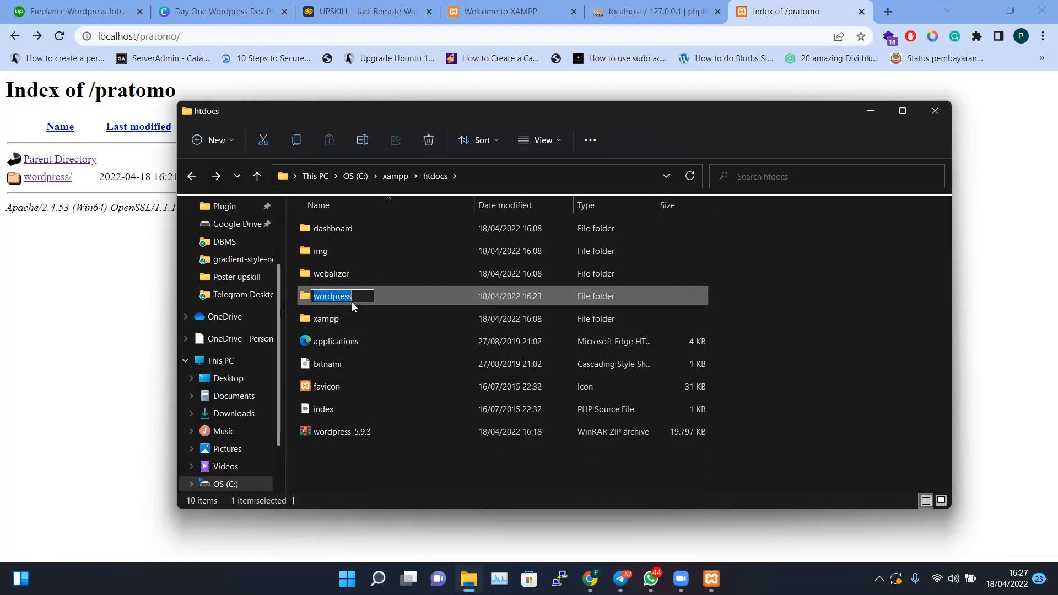
text(pratomo)
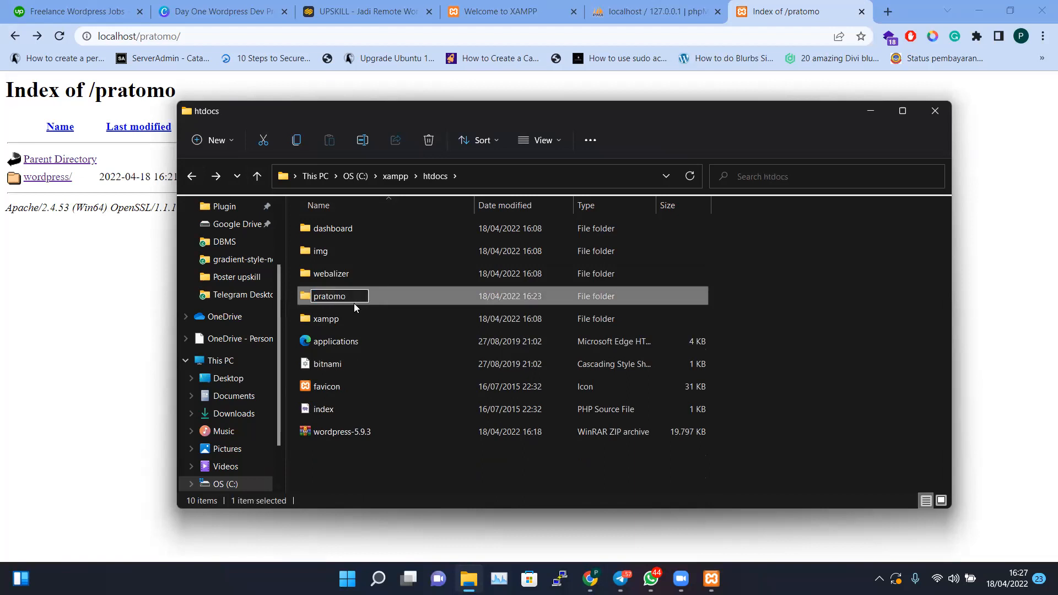
key(Return)
click(147, 36)
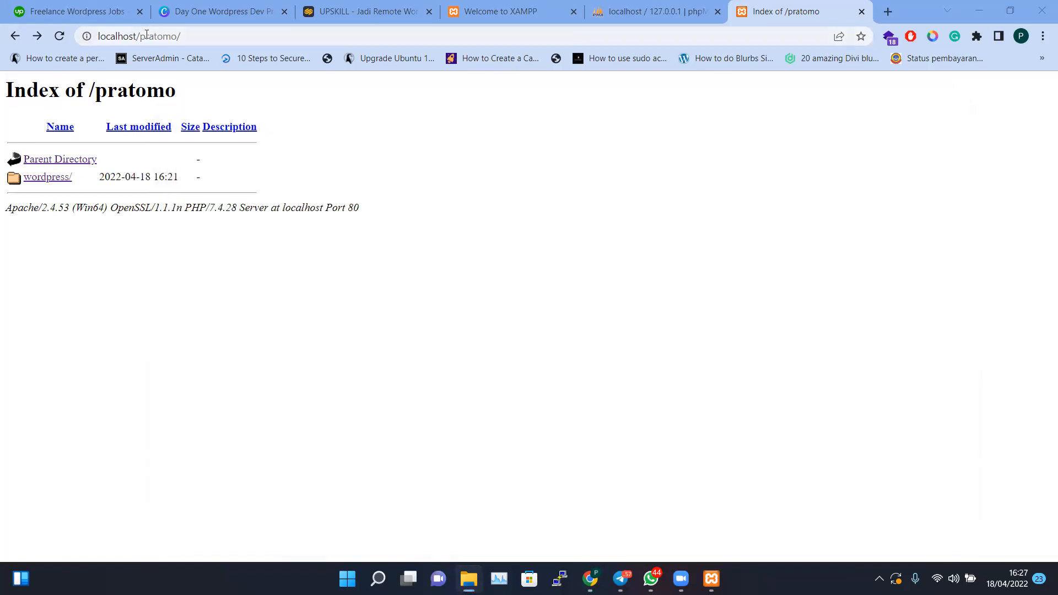
Reload localhost/pratomo and continue the installer with English (United States)
key(Return)
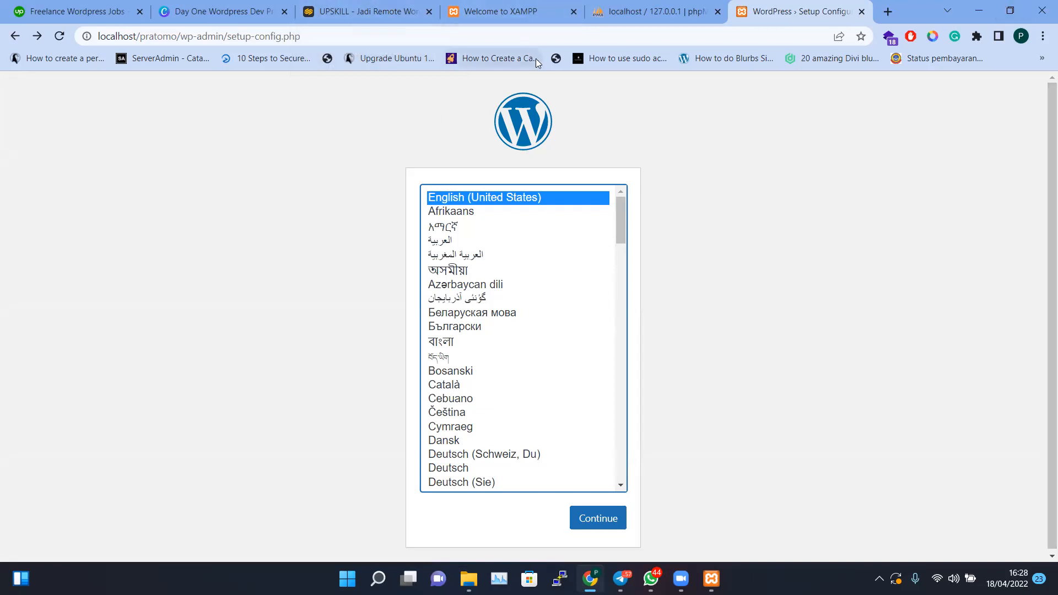
click(252, 14)
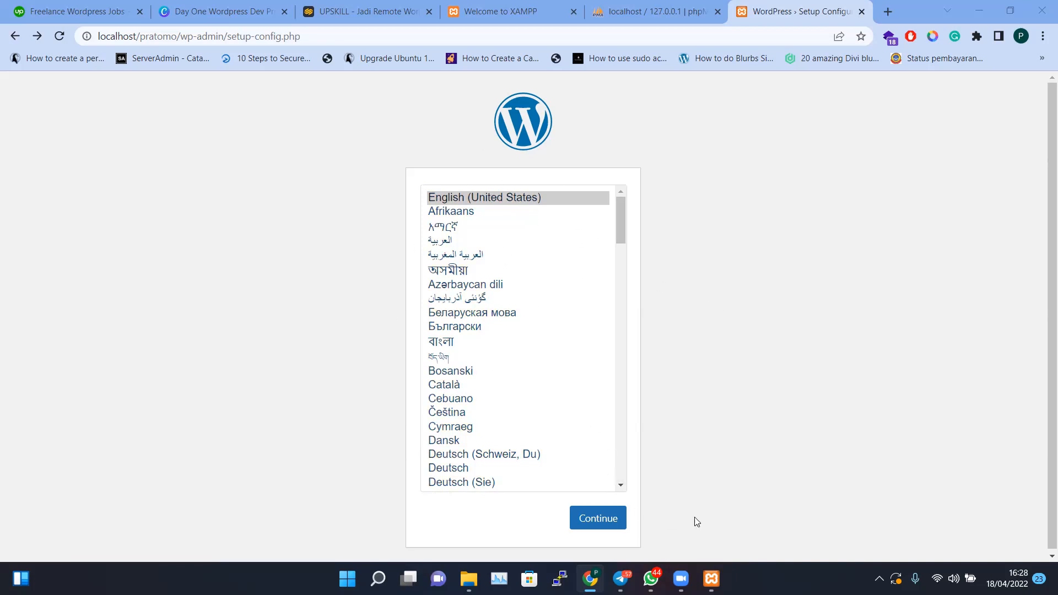
click(477, 212)
click(478, 197)
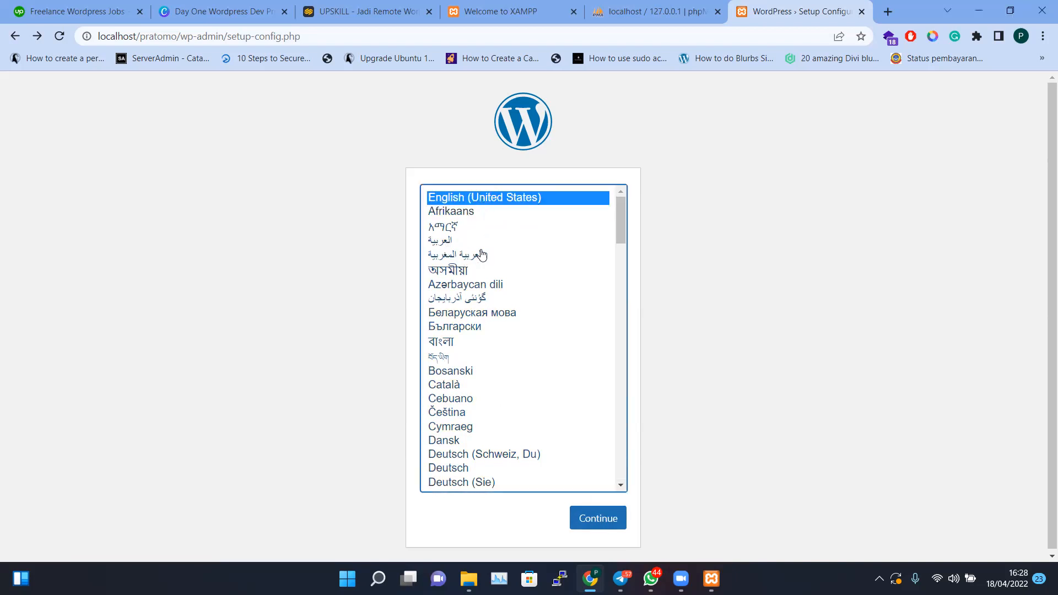
click(455, 242)
click(453, 199)
click(609, 527)
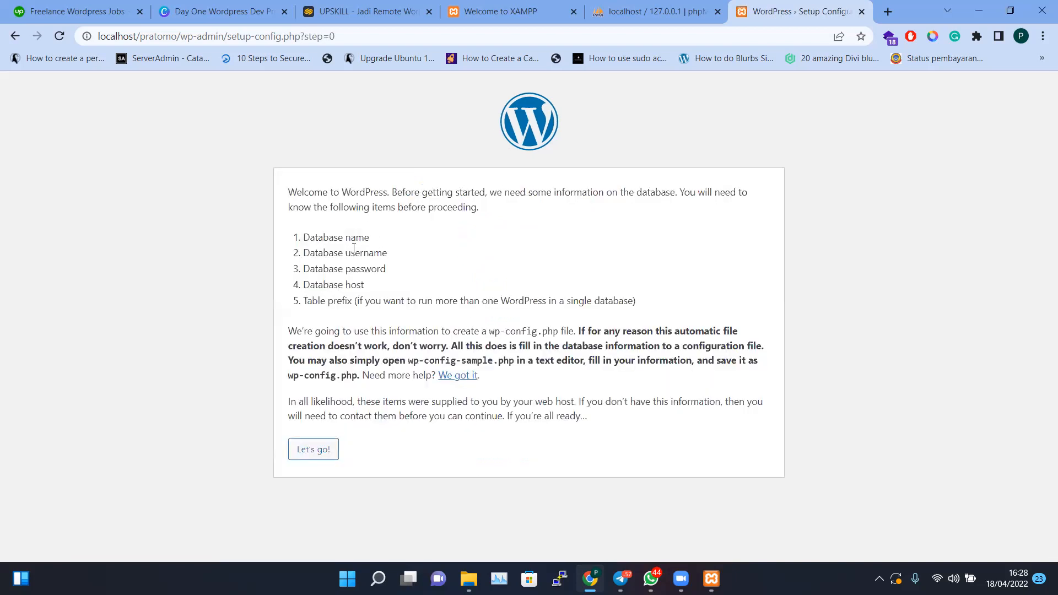
drag(288, 189, 487, 270)
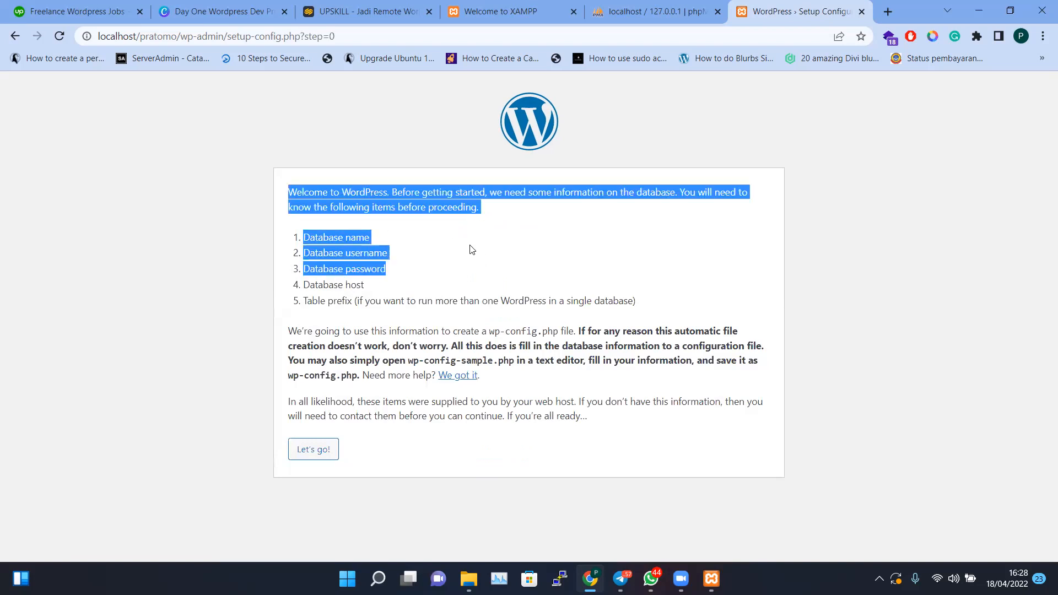
click(463, 223)
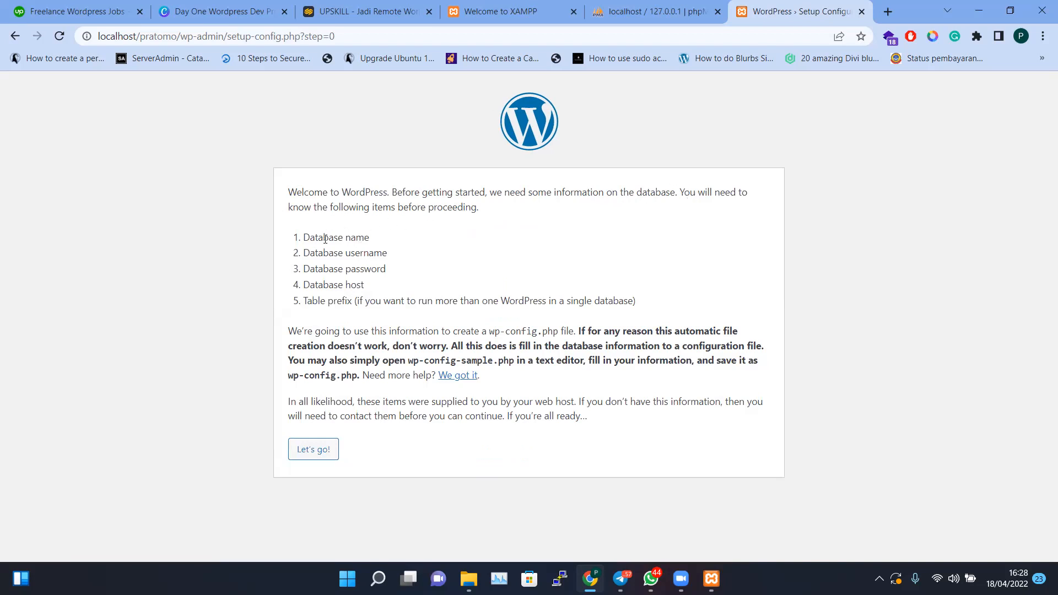
drag(305, 241, 386, 241)
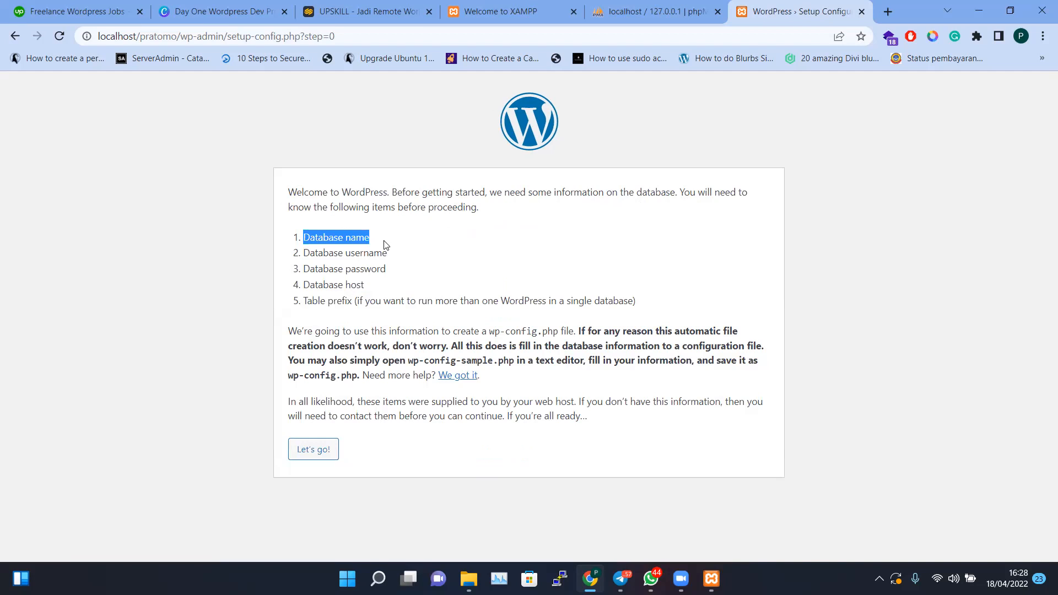
drag(304, 256, 400, 263)
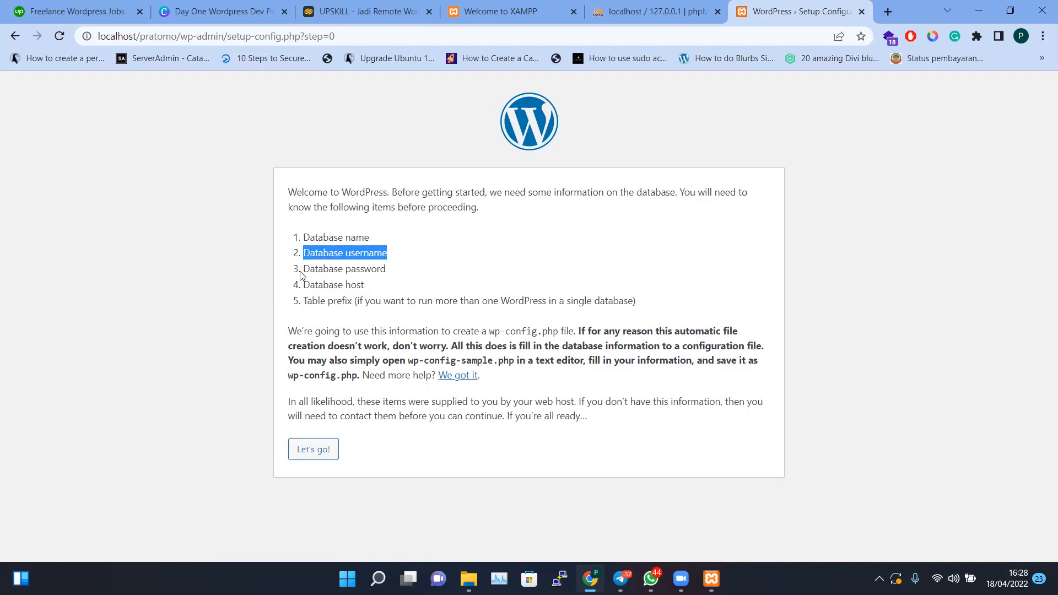
drag(304, 273, 413, 266)
drag(309, 287, 364, 287)
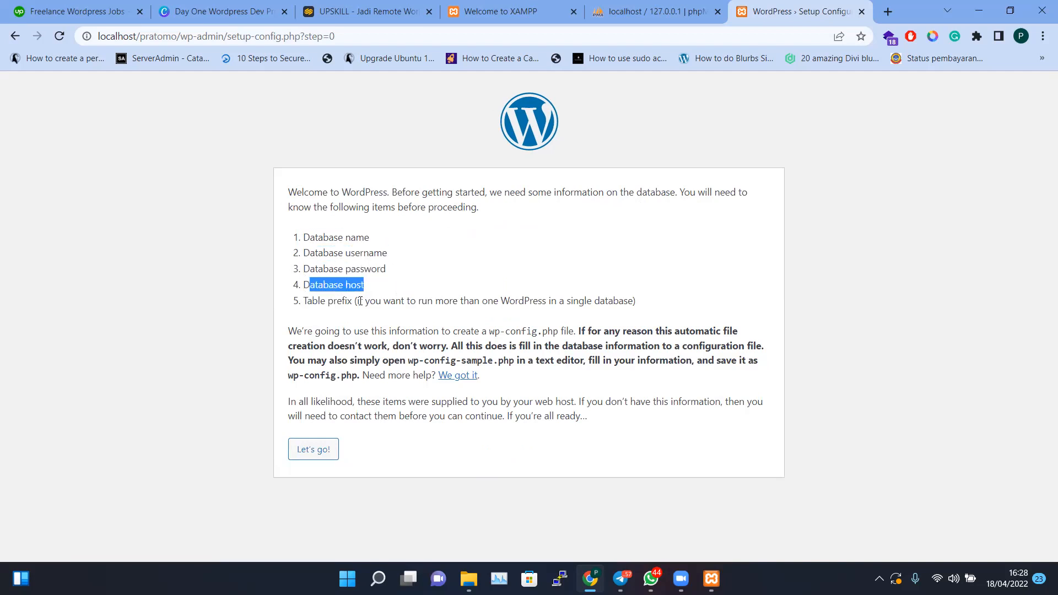
drag(305, 302, 356, 304)
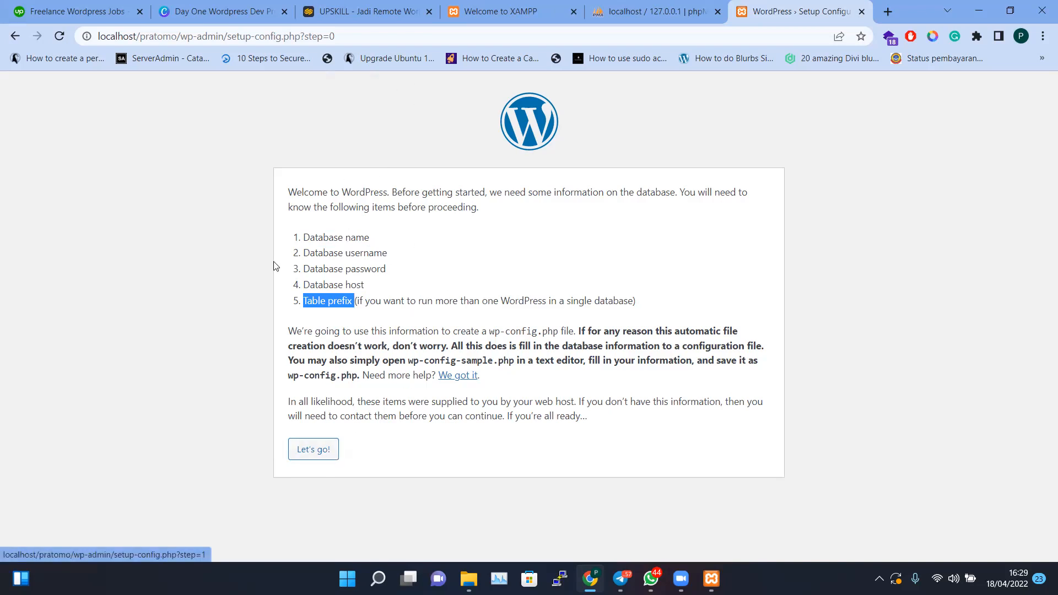
click(653, 14)
click(346, 39)
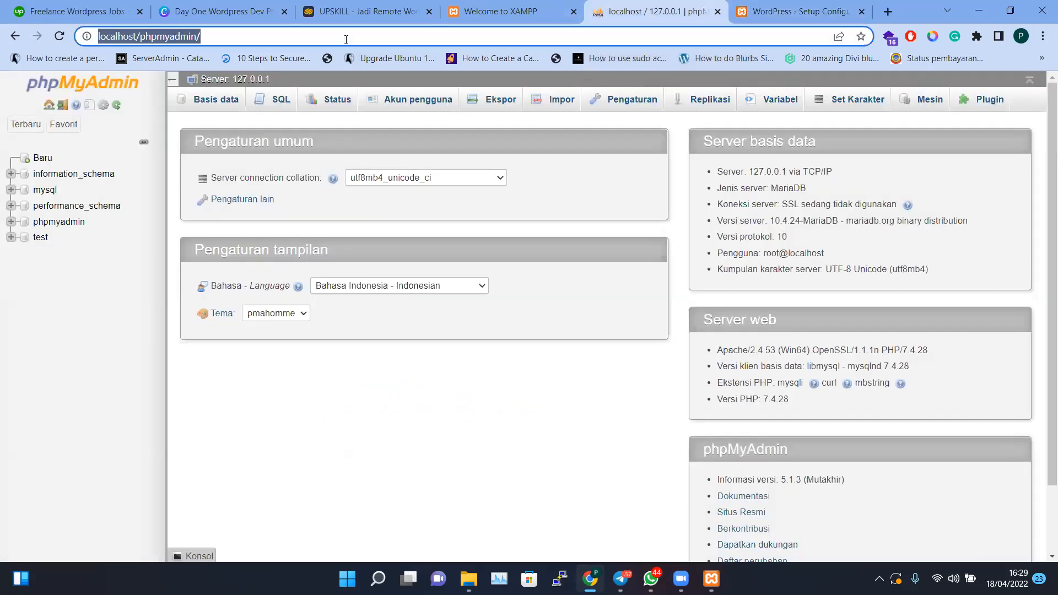
text(localhost/)
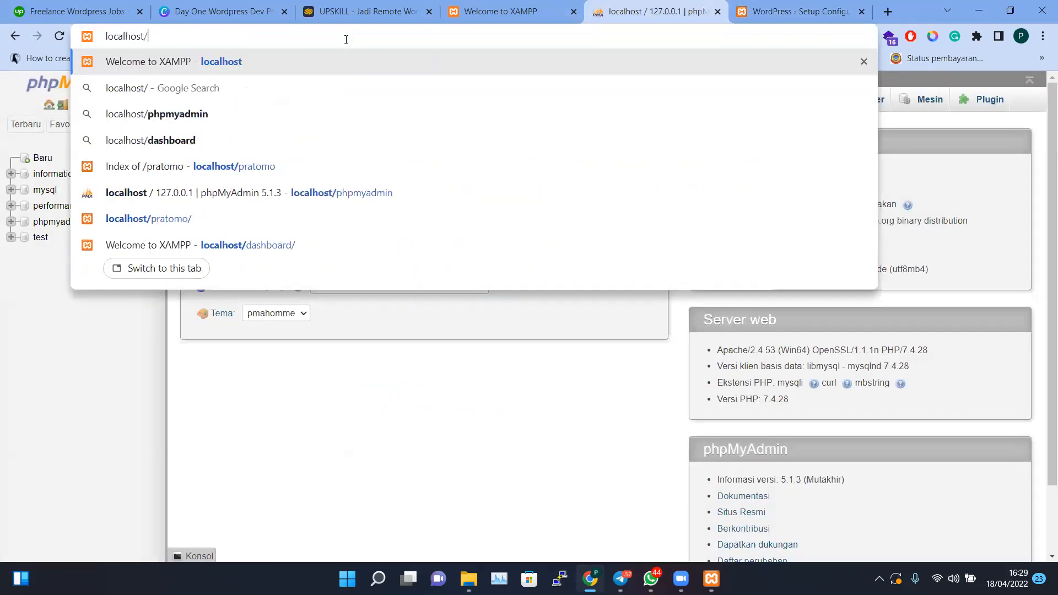
text(phpmyadmin)
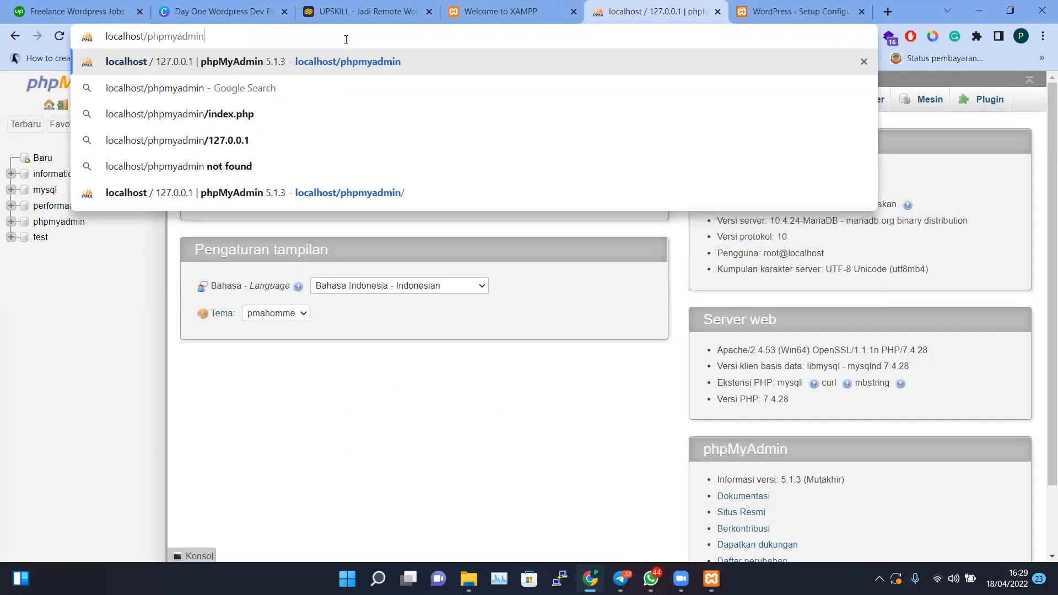
key(Return)
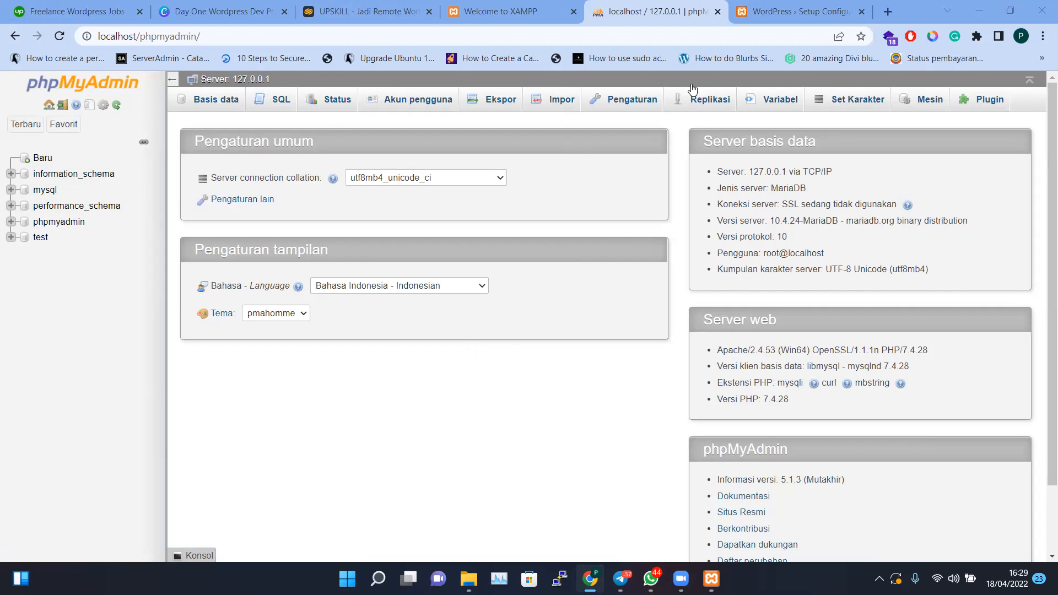
click(799, 11)
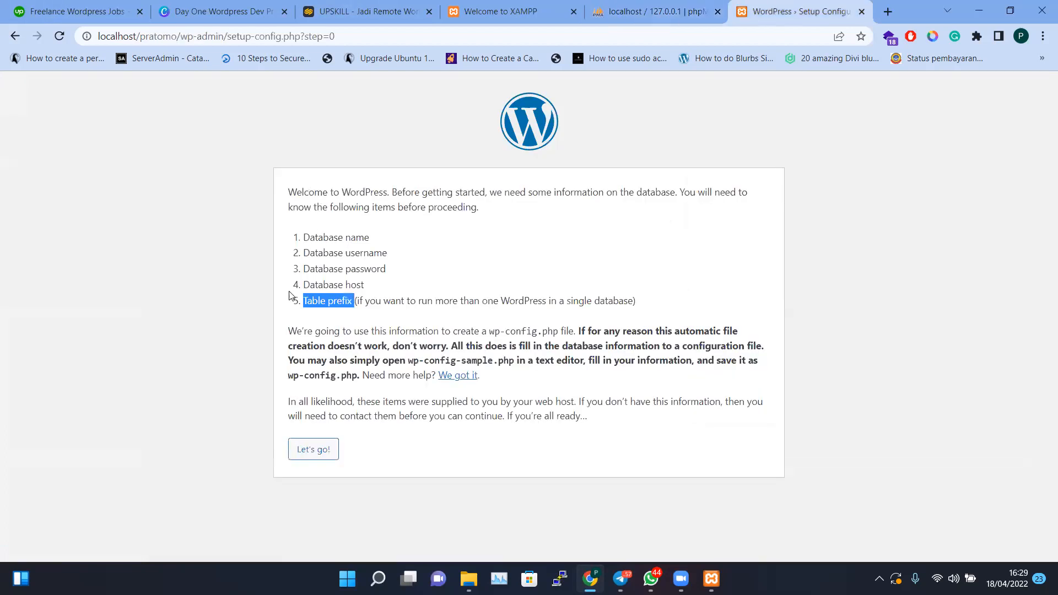
click(327, 237)
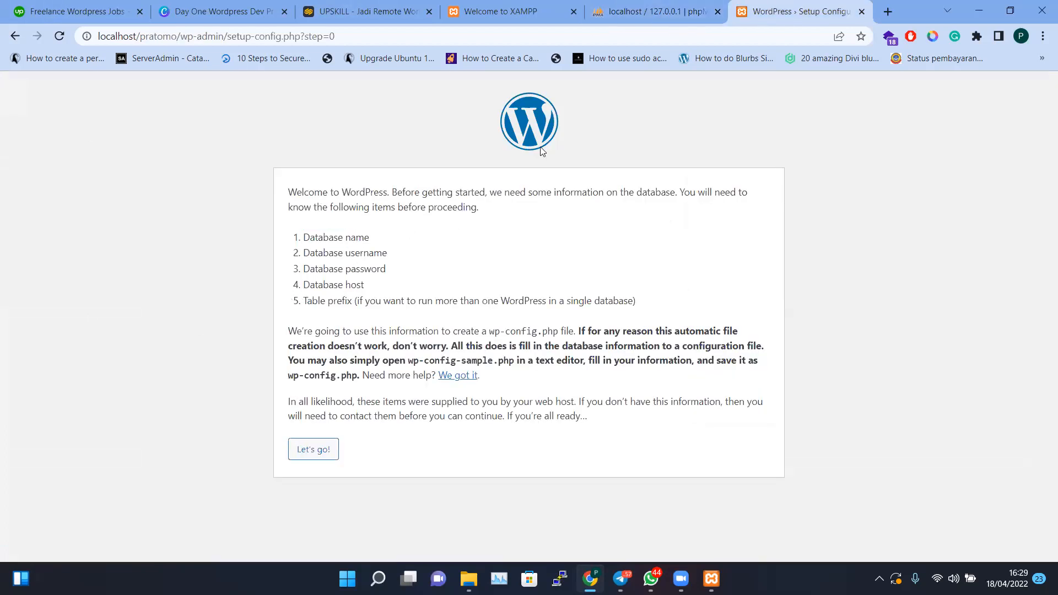
Reload the phpMyAdmin home page from its browser tab
click(637, 11)
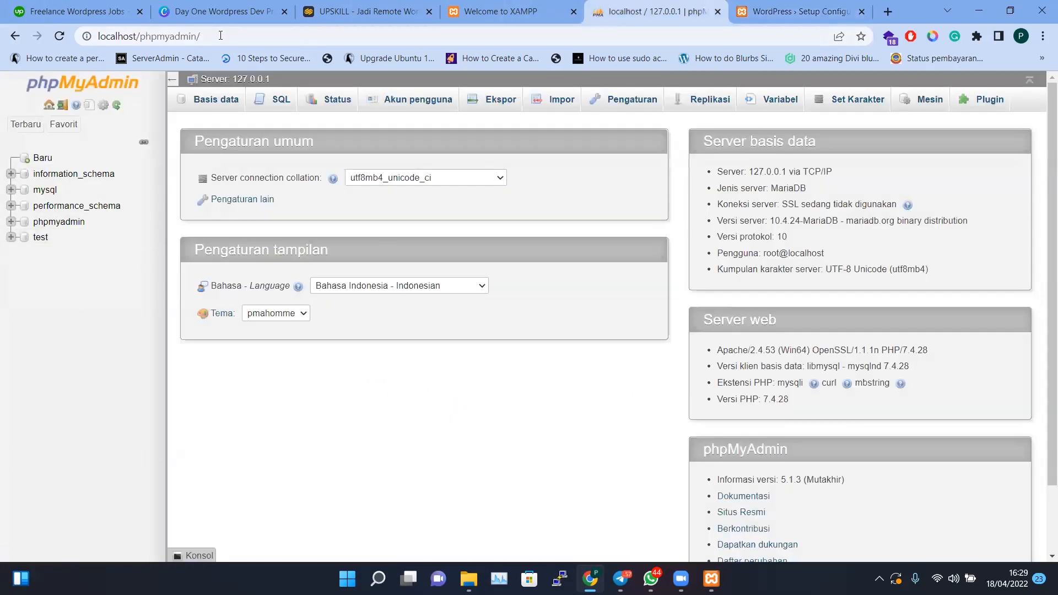
drag(136, 36, 299, 31)
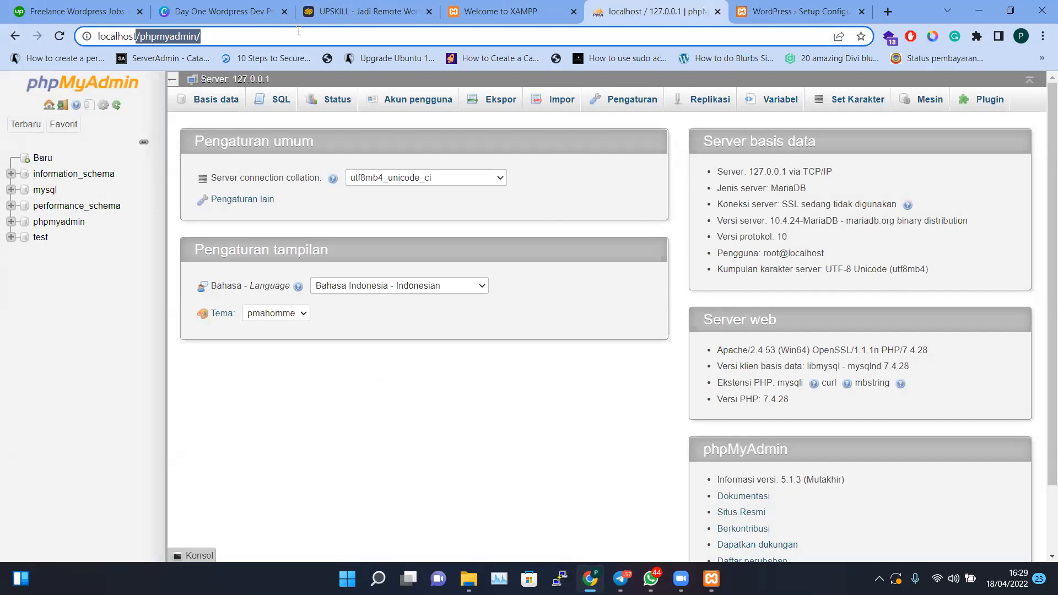
key(Return)
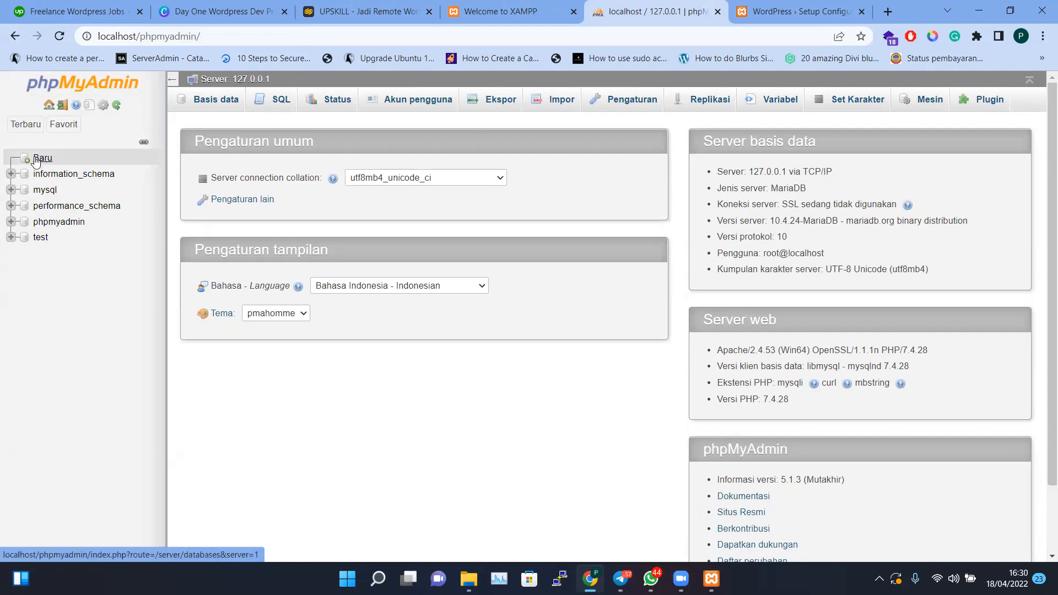
Create a database named website_pratomo from phpMyAdmin's Baru page
click(29, 160)
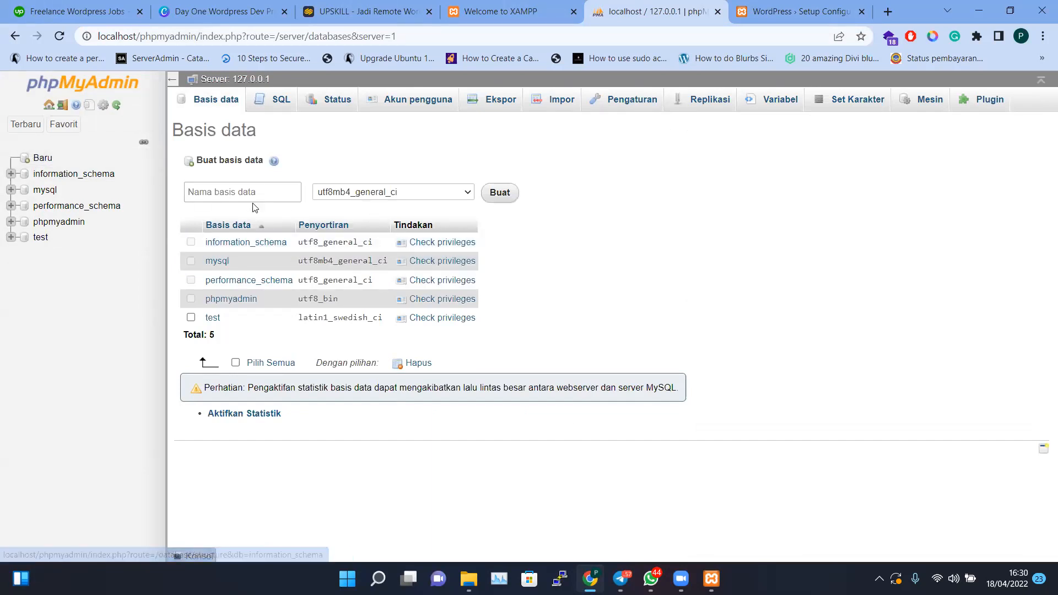
drag(203, 245, 230, 242)
drag(242, 279, 484, 326)
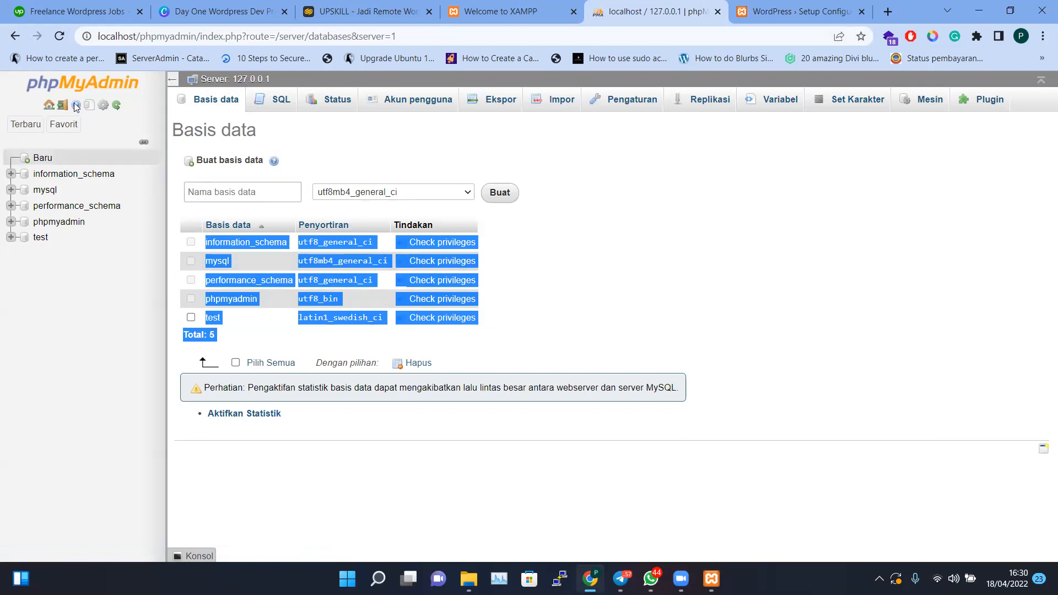
click(203, 194)
click(411, 138)
click(225, 189)
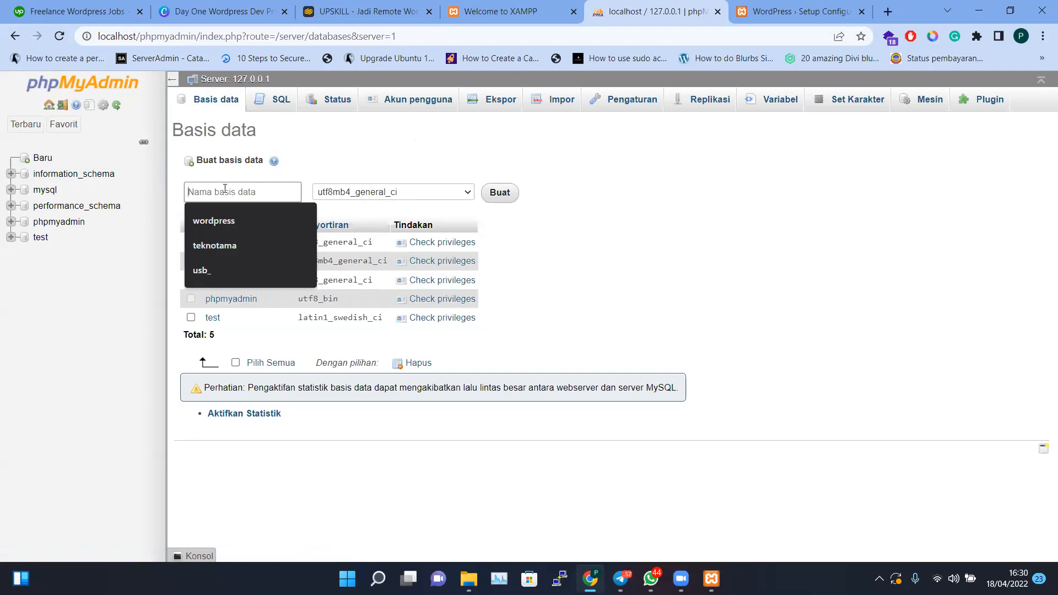
text(pratomo)
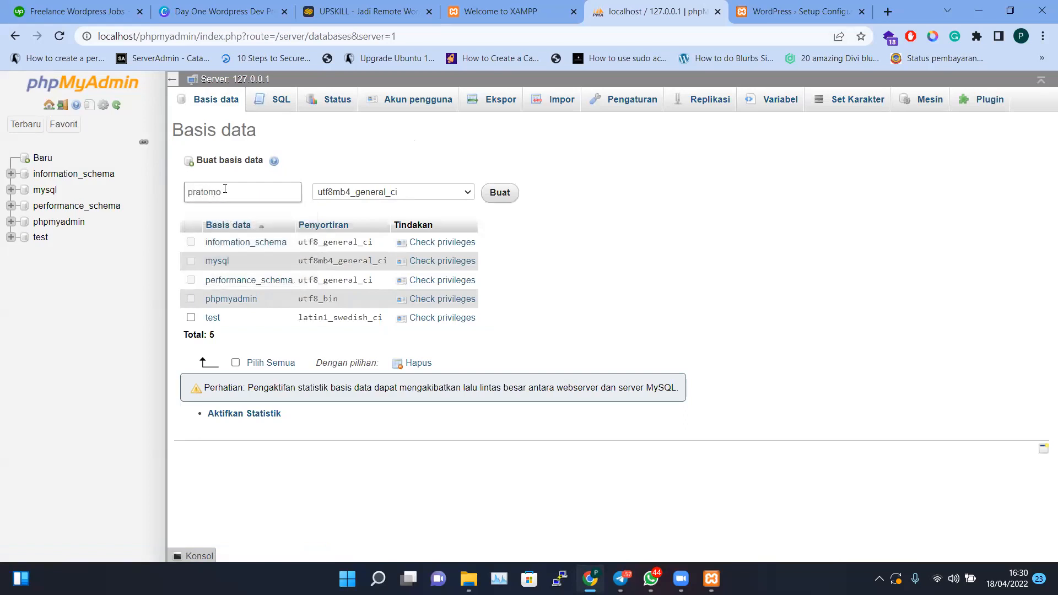
double_click(225, 189)
text(website_pratomo)
click(506, 197)
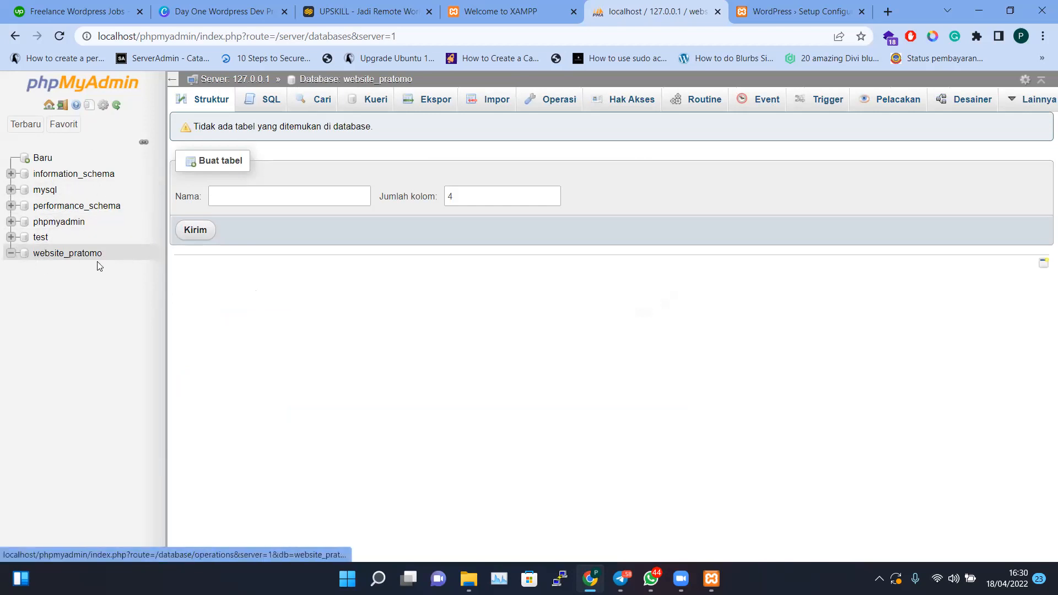
Open website_pratomo in the sidebar, then go back to the WordPress setup tab
click(79, 254)
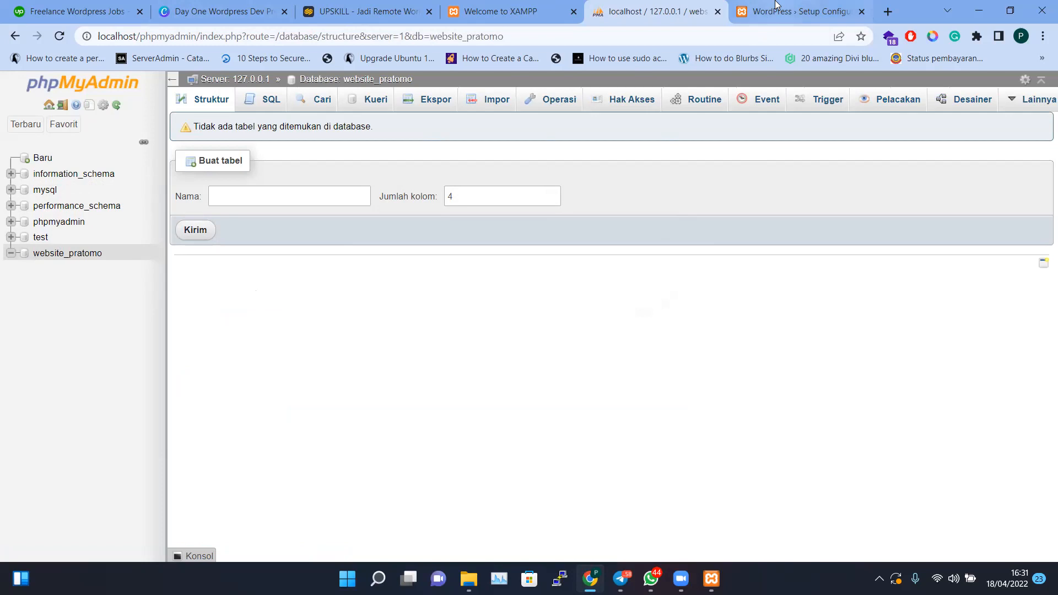
click(776, 6)
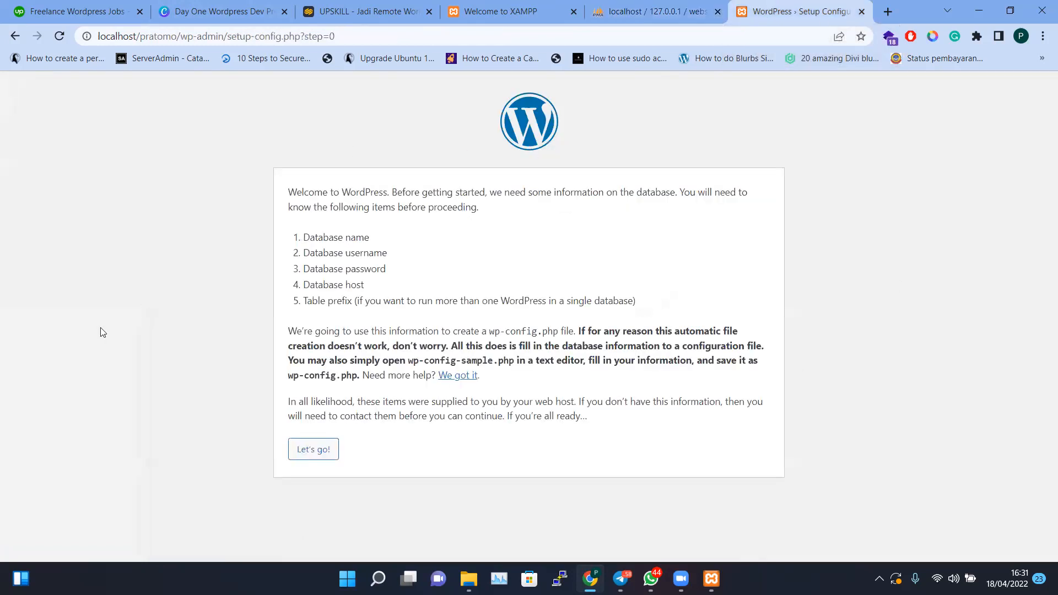
Review the required database details and proceed with "Let's go!"
drag(302, 237, 395, 244)
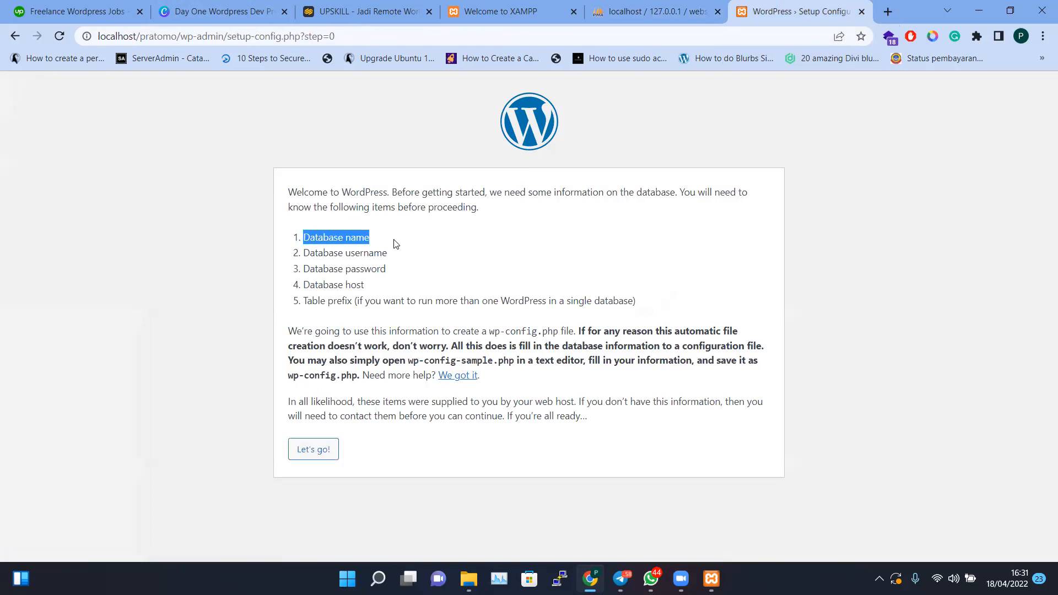
drag(304, 253, 408, 318)
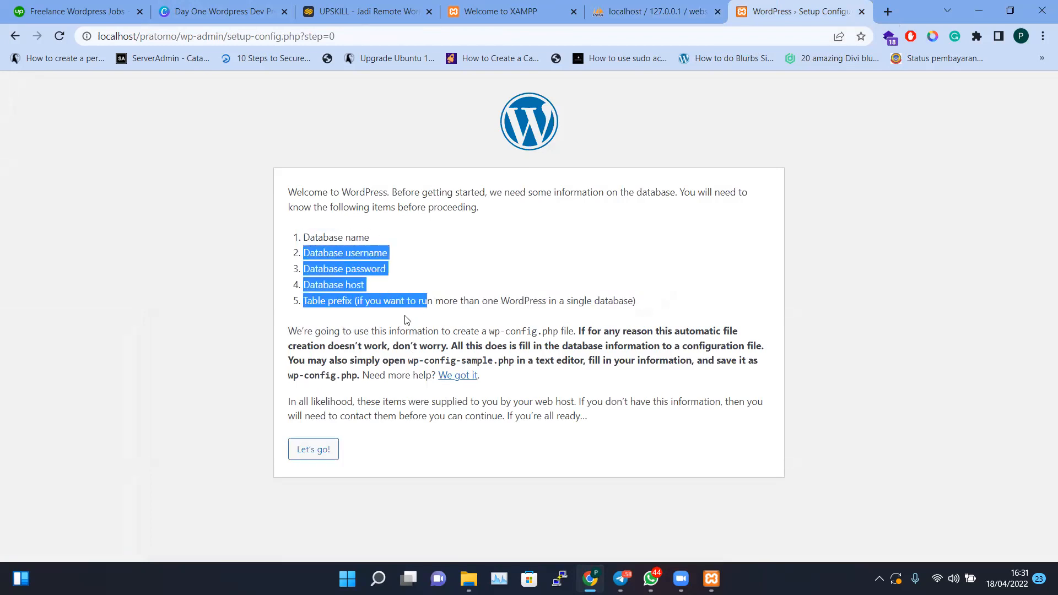
click(353, 452)
click(314, 453)
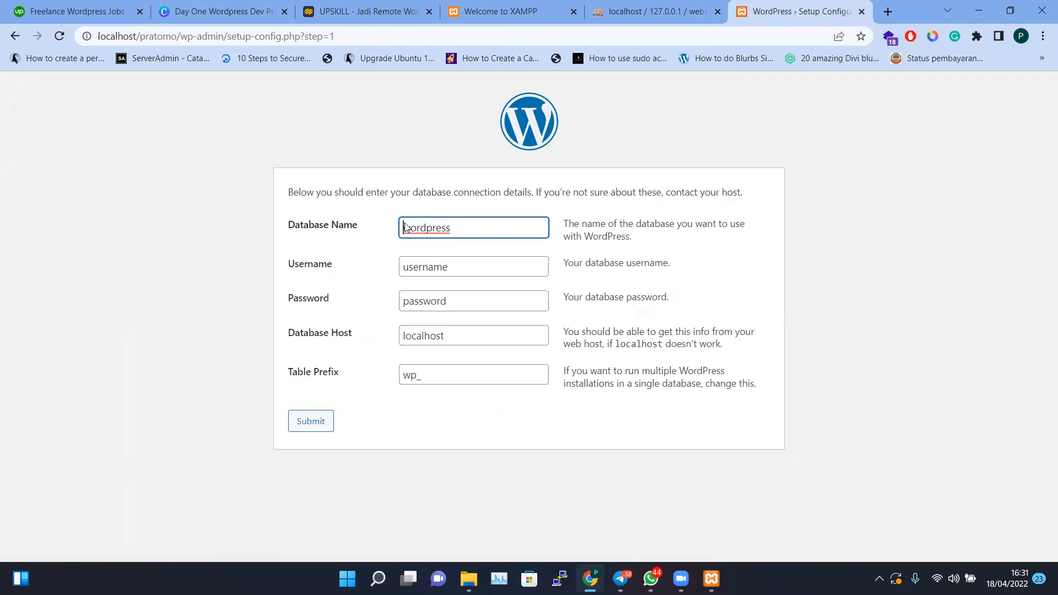
Enter website_pratomo as database name and root as username, and clear the password
double_click(443, 232)
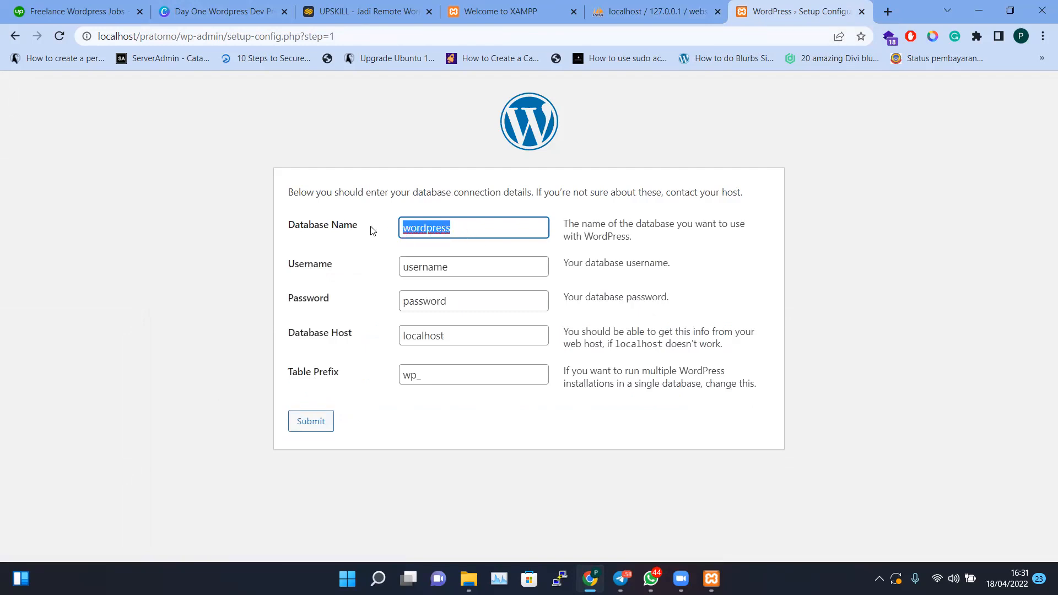
text(website_pratomo)
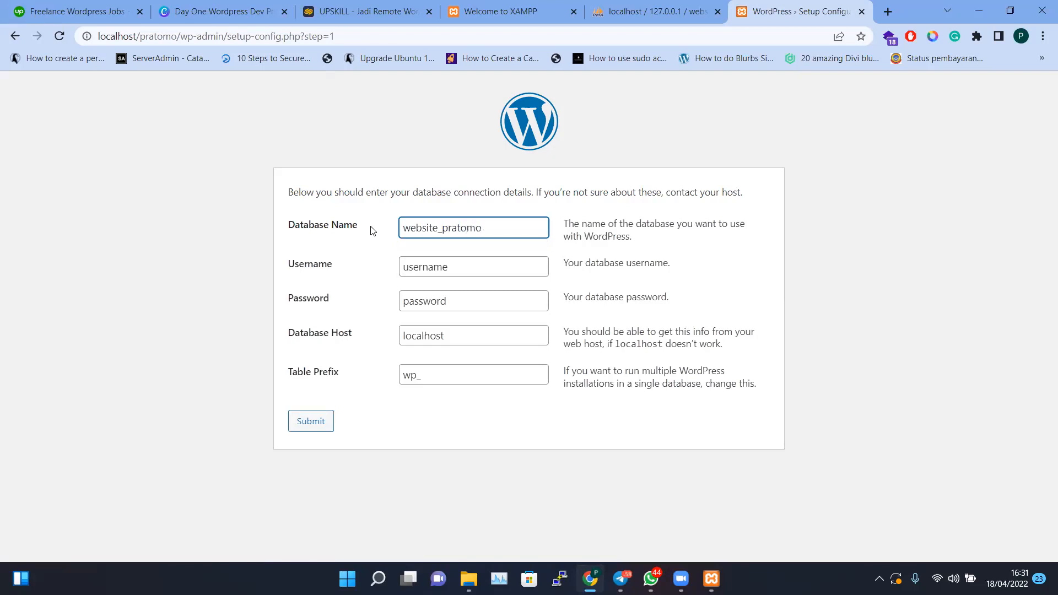
click(456, 270)
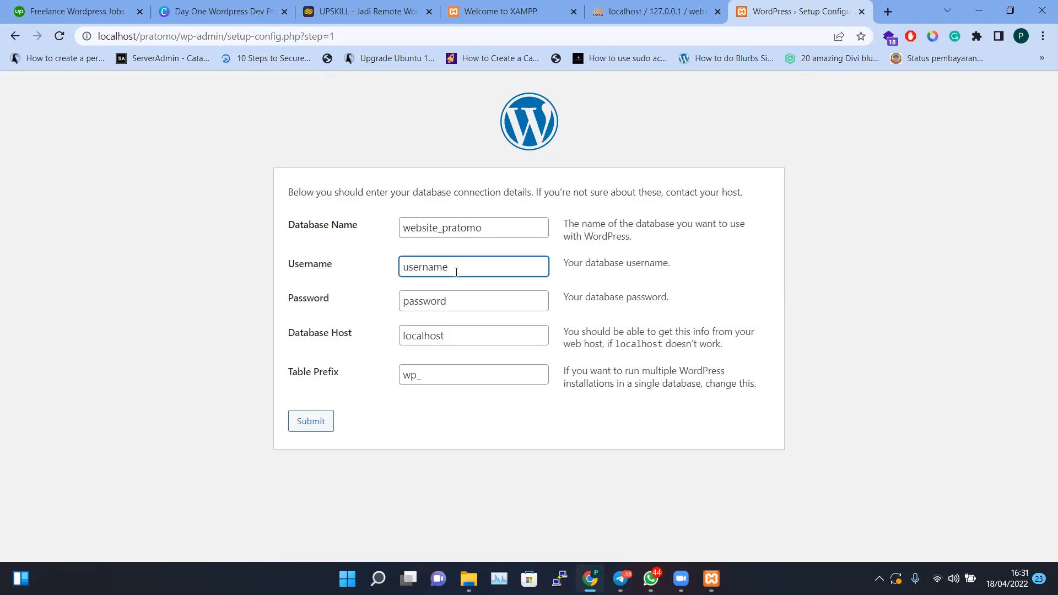
drag(456, 270, 371, 256)
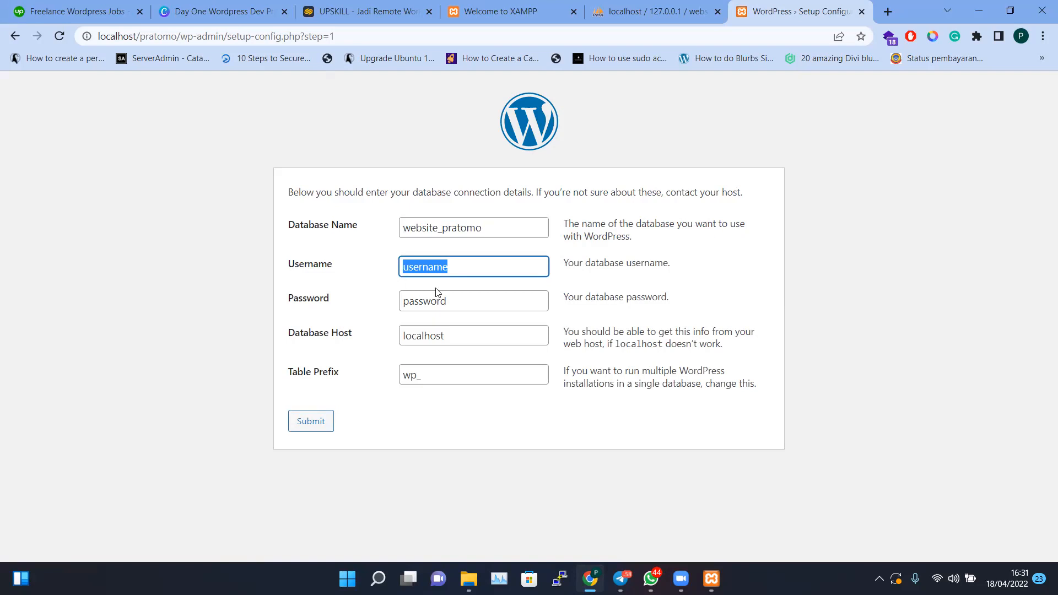
text(root)
key(Tab)
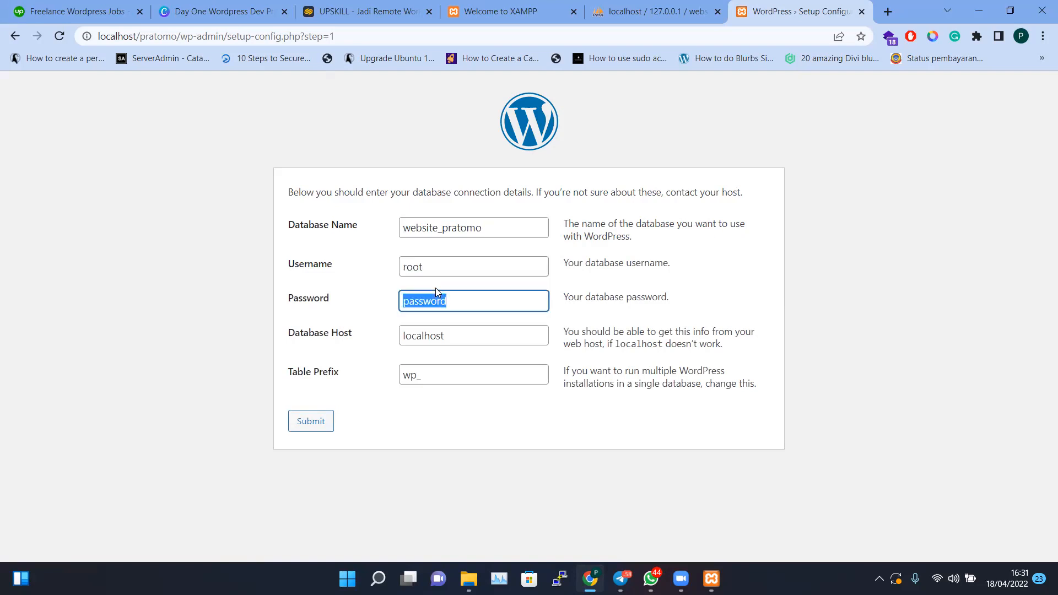
key(BackSpace)
Double-check the root username, website_pratomo name, blank password and localhost host
click(433, 270)
drag(430, 264, 380, 263)
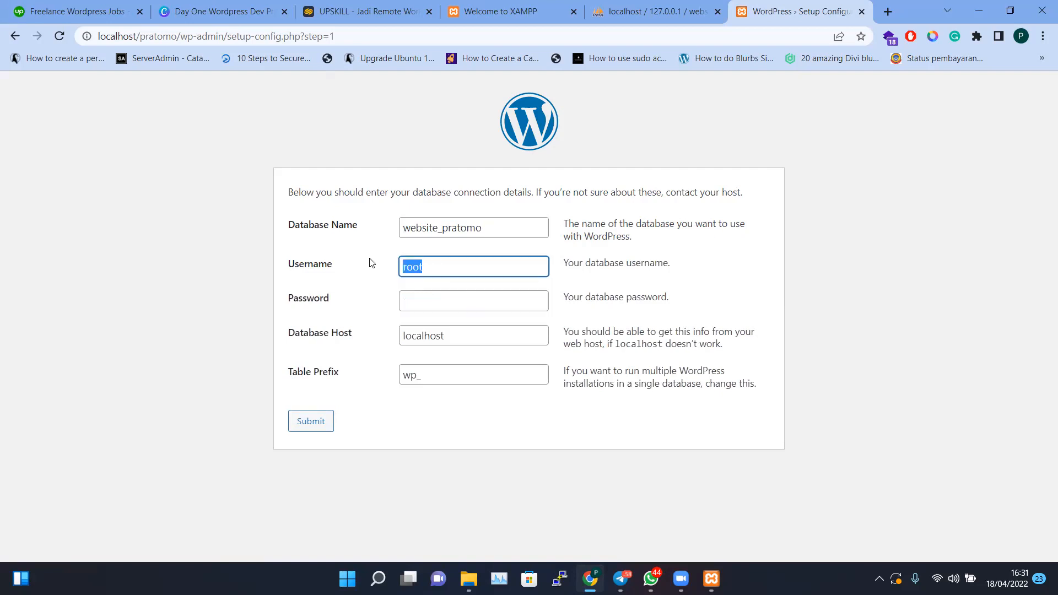
click(431, 299)
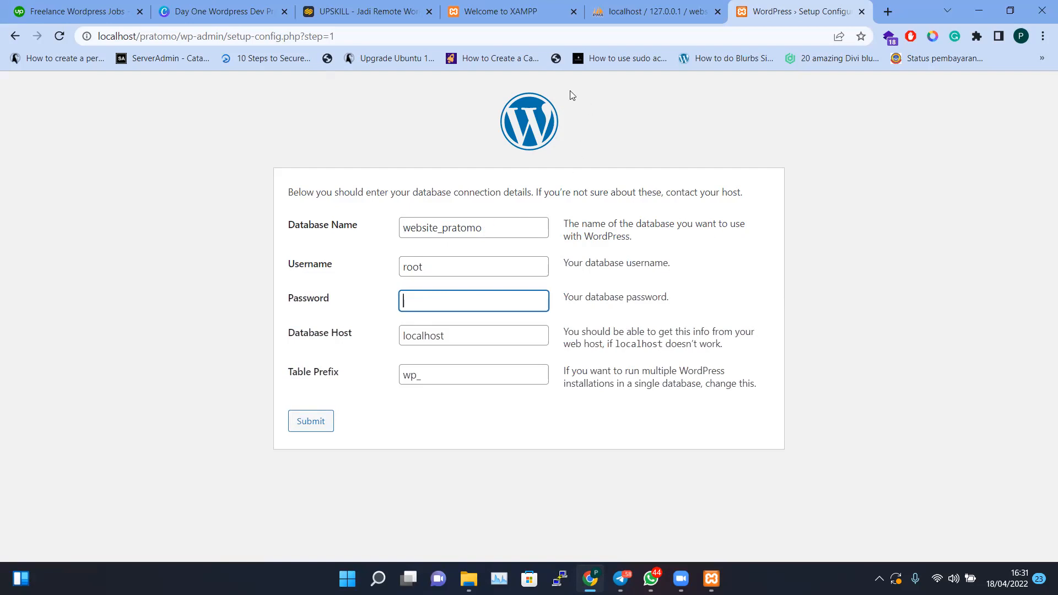
click(500, 226)
drag(500, 226, 375, 217)
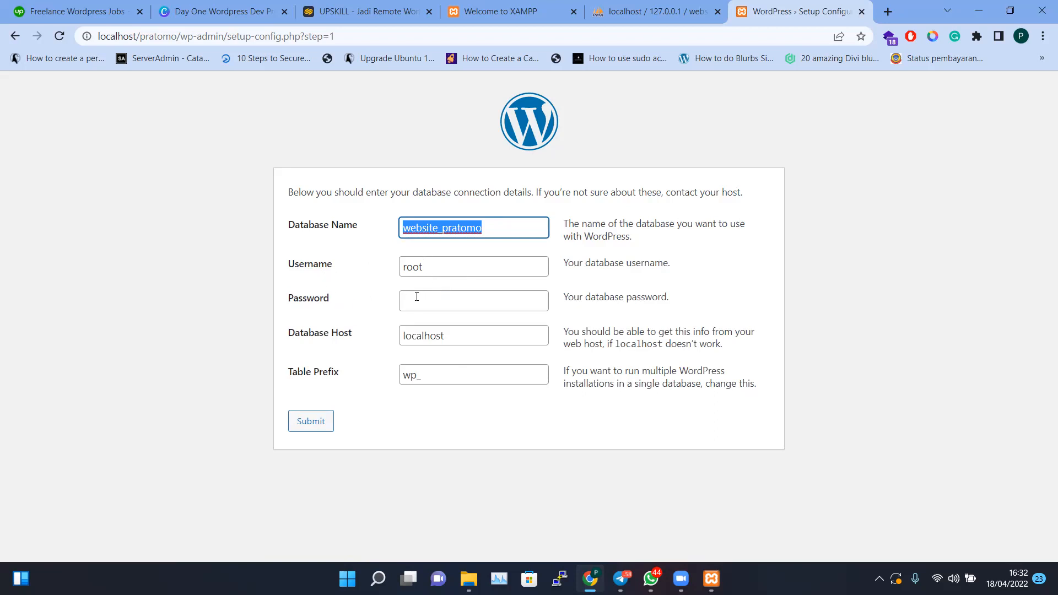
click(417, 297)
drag(455, 333, 381, 336)
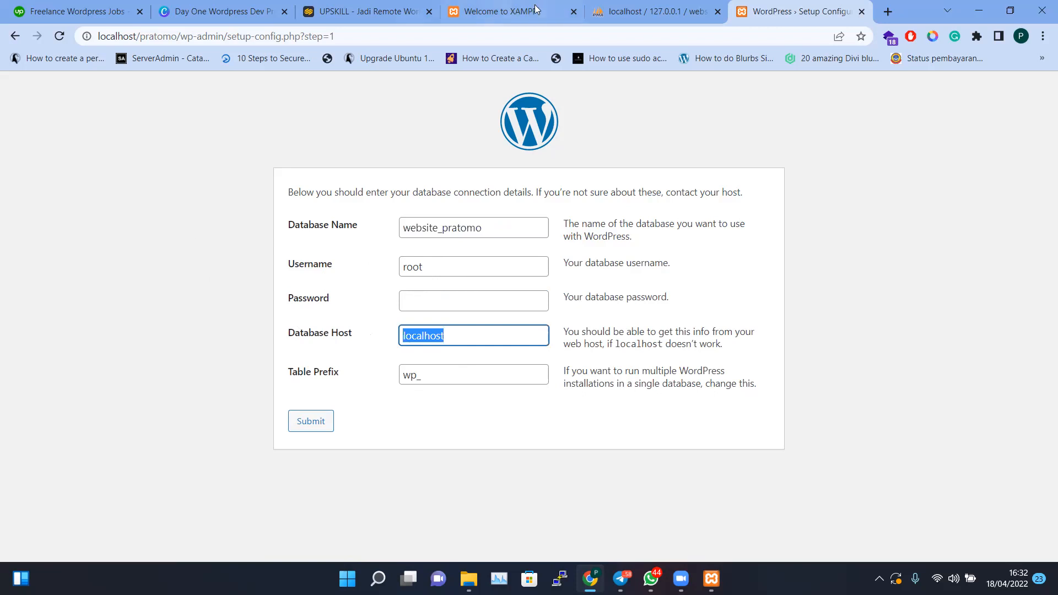
click(658, 12)
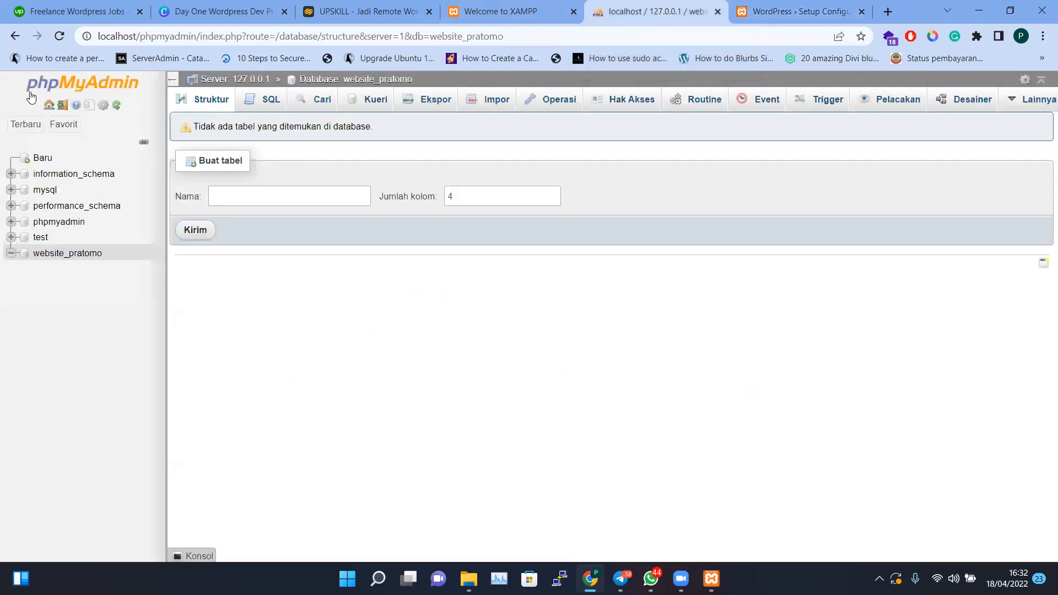
double_click(124, 39)
double_click(157, 38)
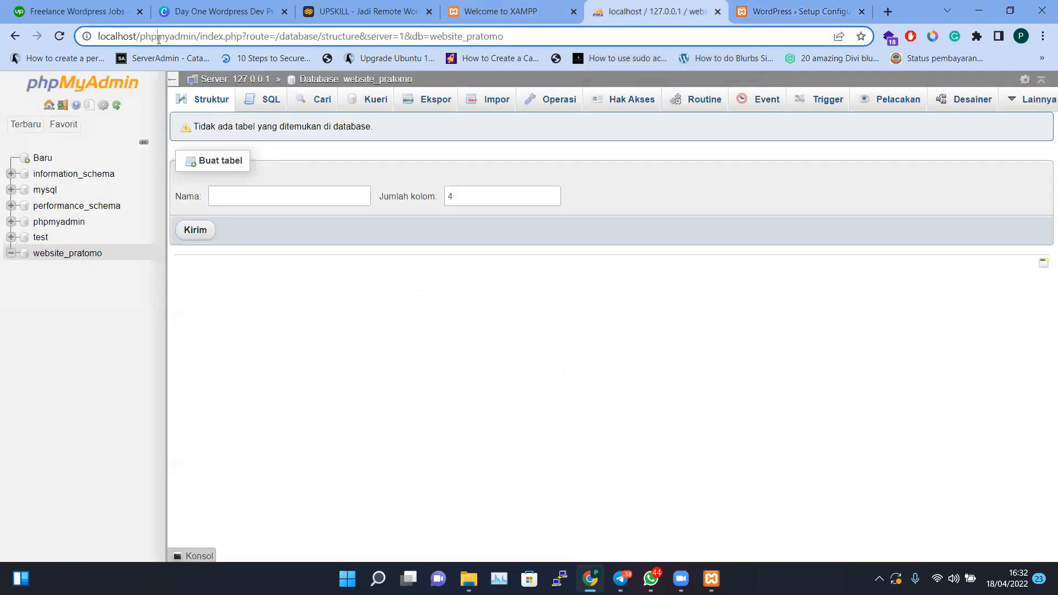
double_click(112, 38)
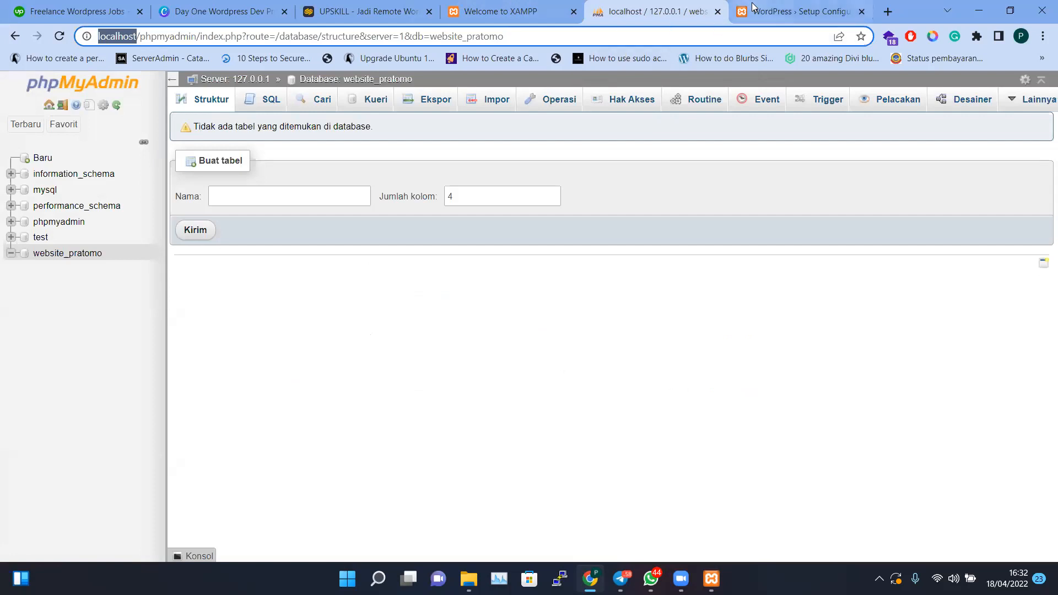
click(793, 11)
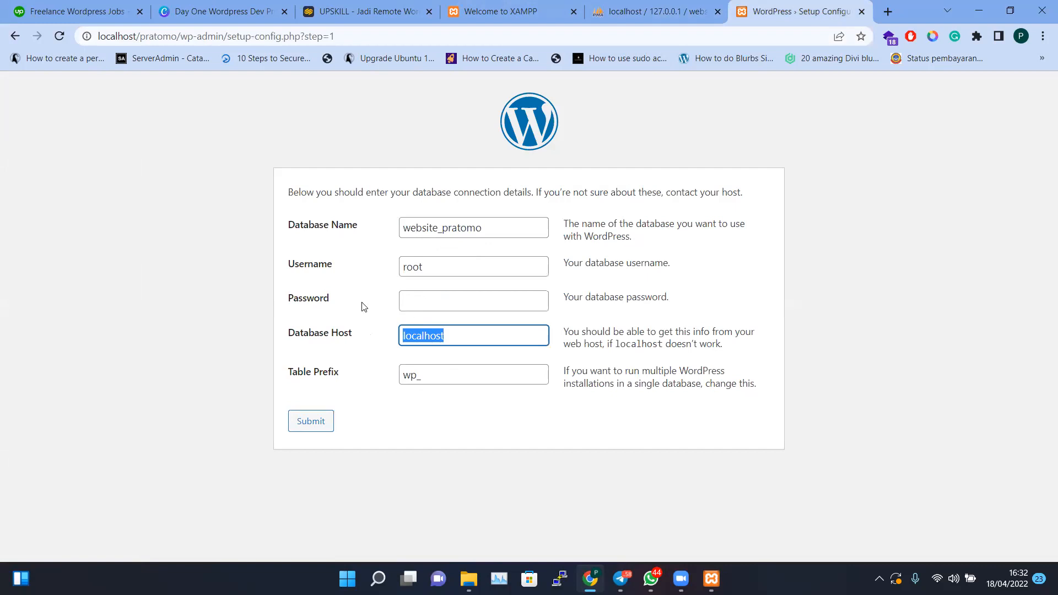
Keep the wp_ table prefix and submit the database connection details
click(404, 373)
drag(432, 374, 404, 374)
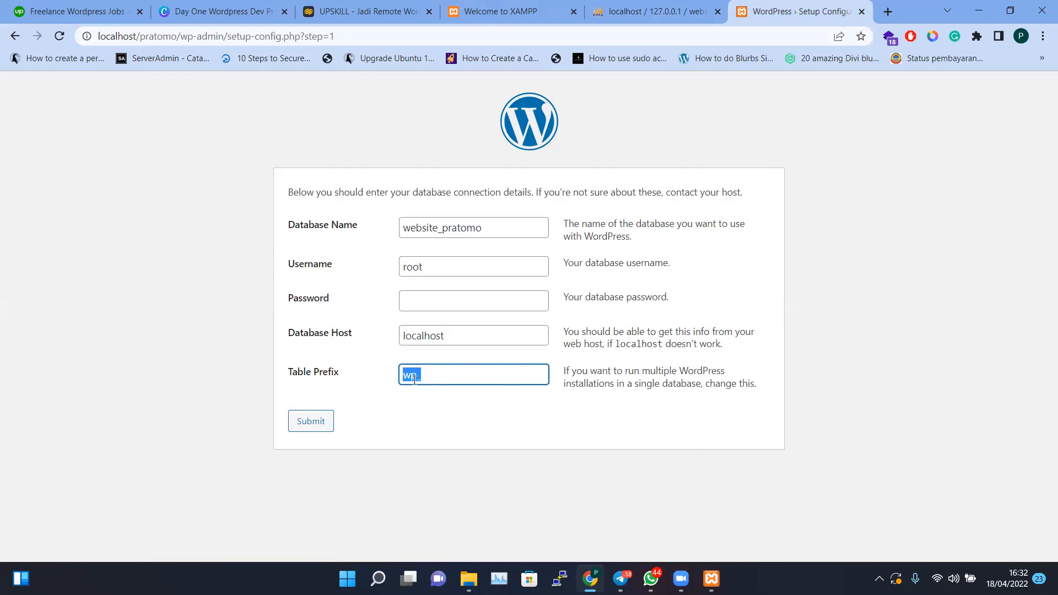
click(435, 379)
click(303, 422)
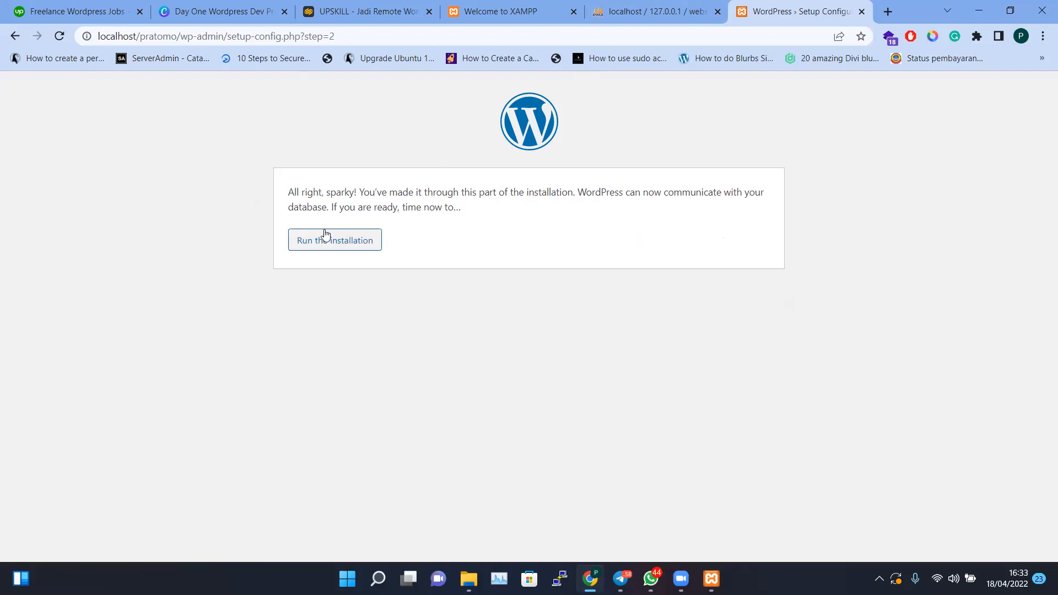
Start the WordPress installation and enter the site title 'landing page pratomo'
click(348, 248)
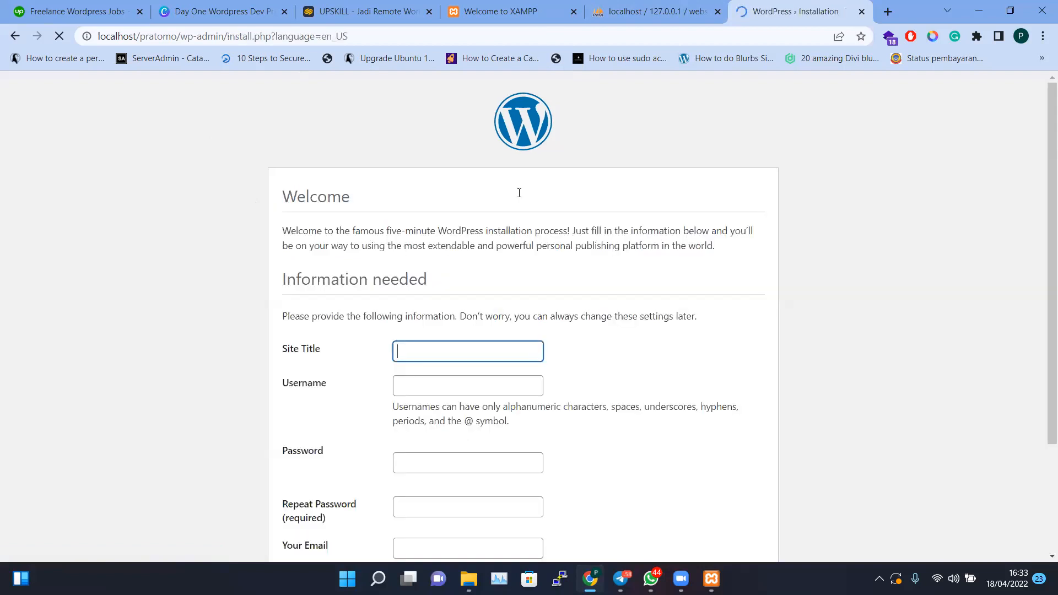
scroll(406, 249, down, 2)
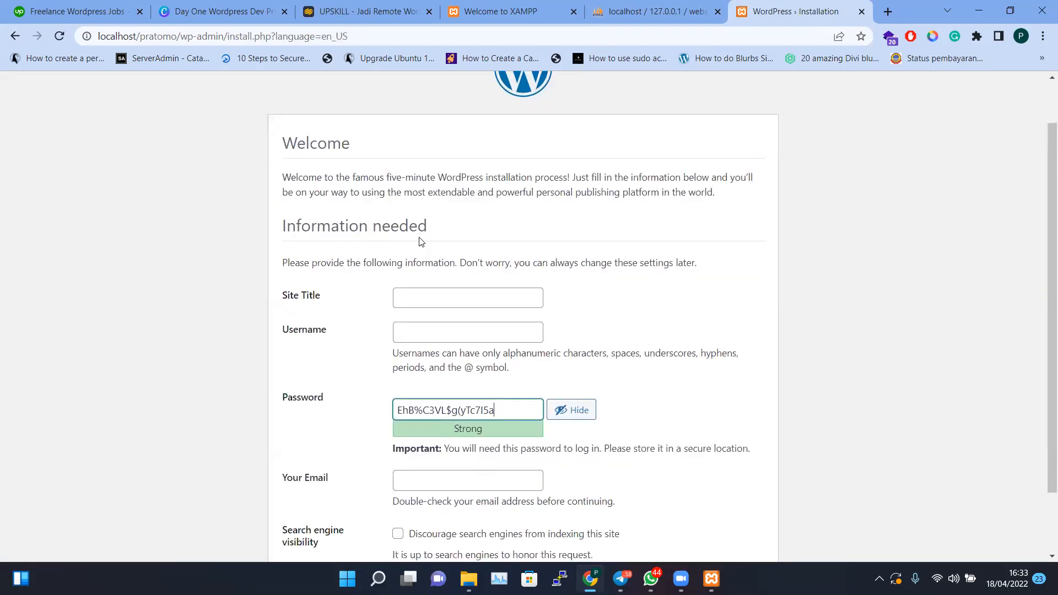
scroll(338, 246, up, 1)
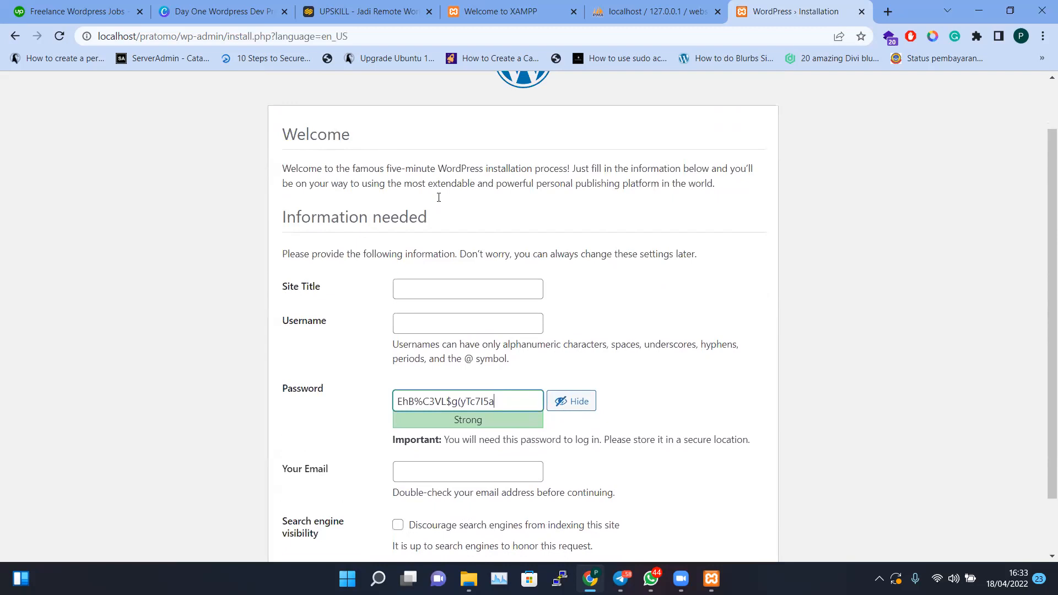
click(417, 291)
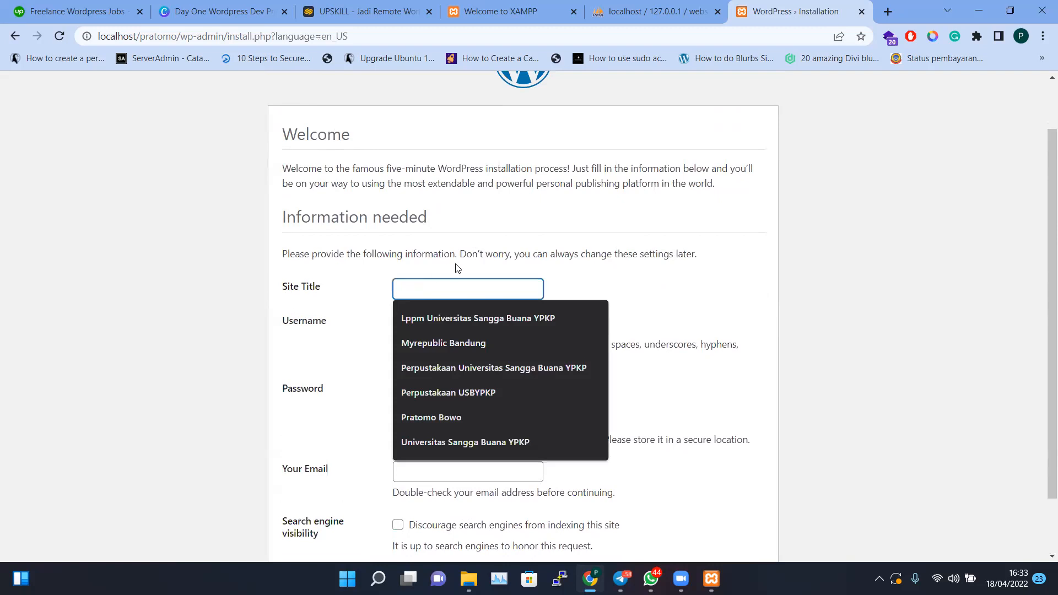
text(land)
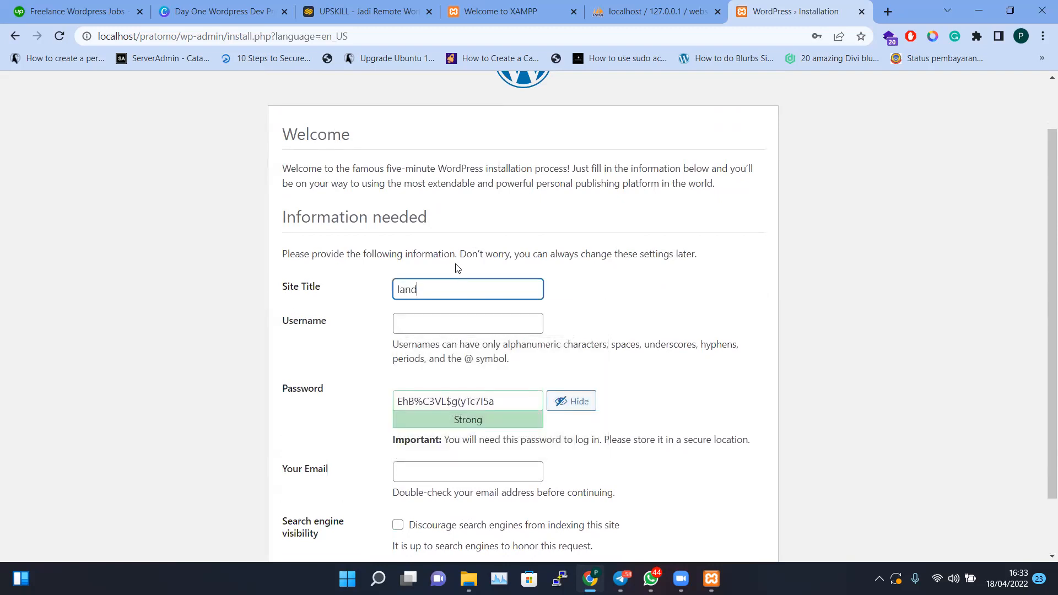
text(ing page pratomo)
key(Tab)
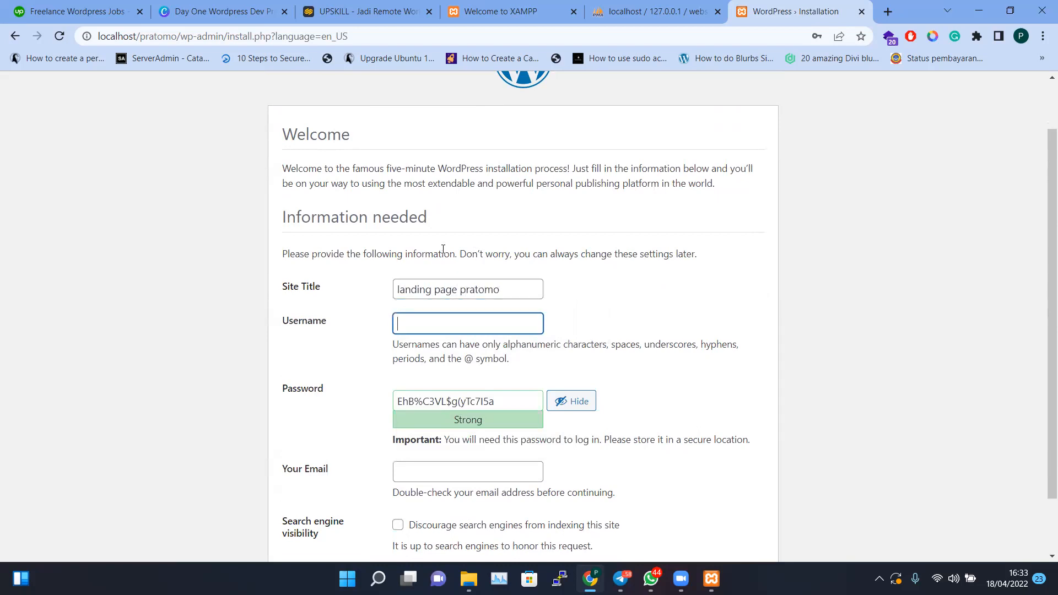
Fill in the admin username on the installation form
drag(281, 329, 331, 324)
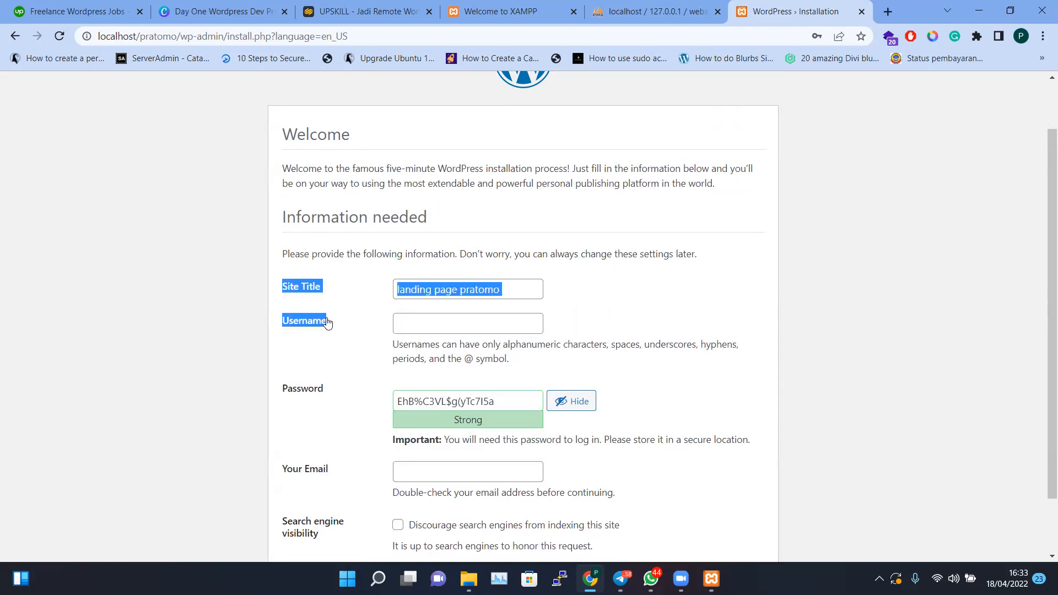
click(445, 328)
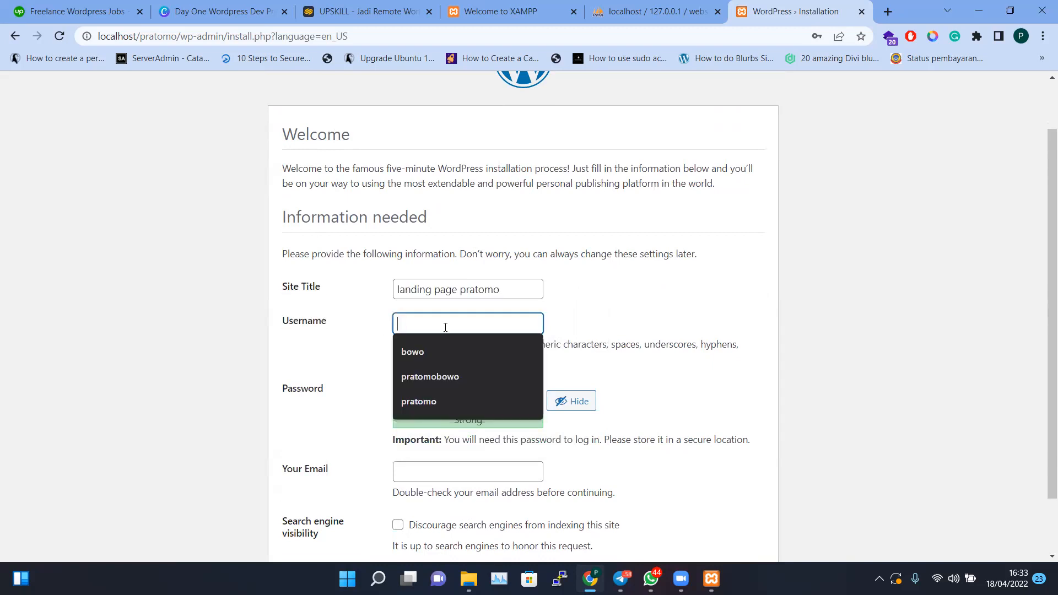
click(577, 295)
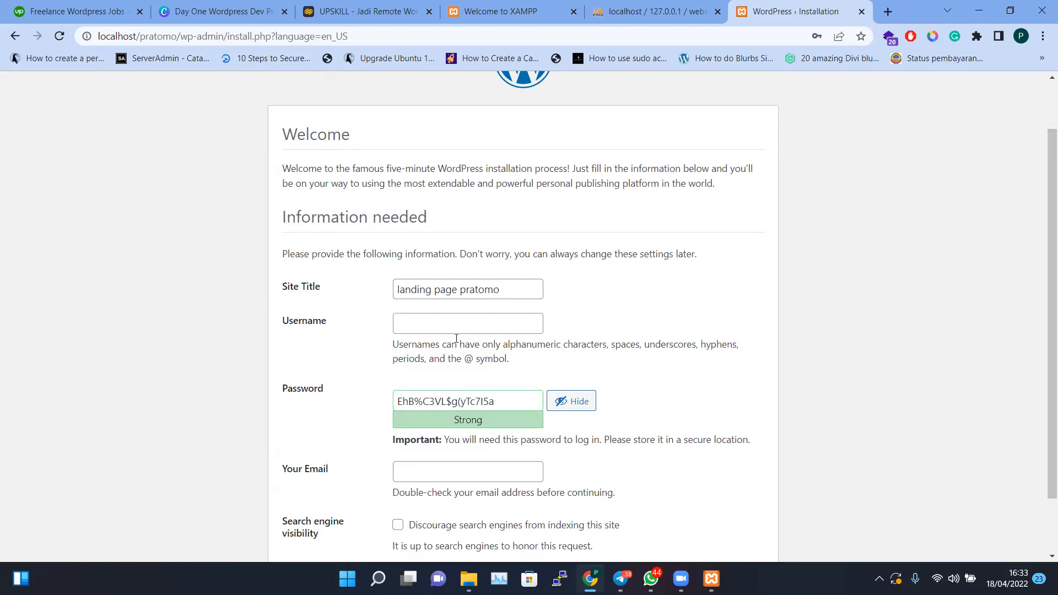
click(435, 326)
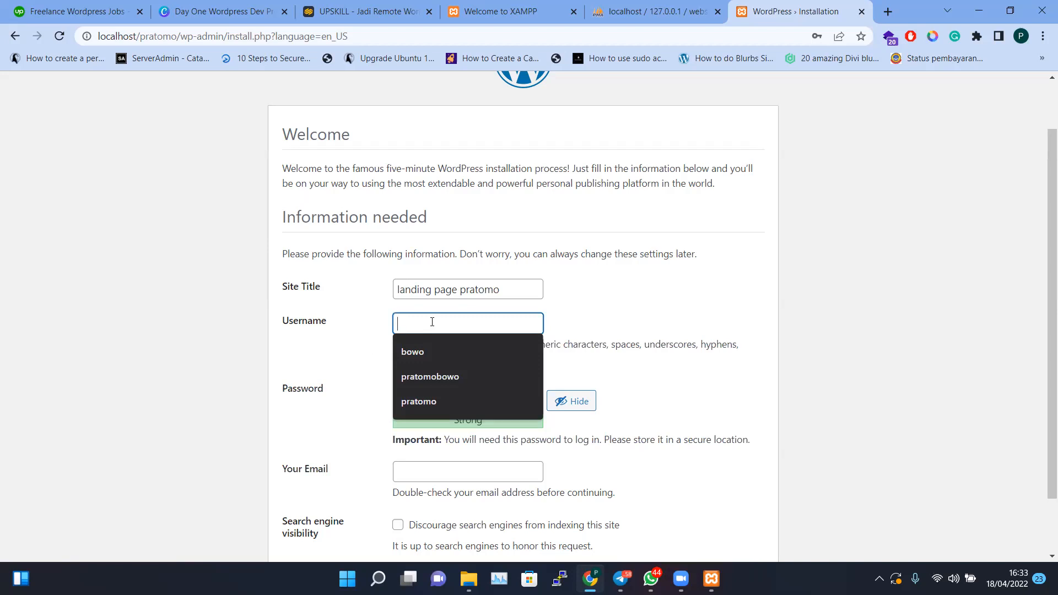
text(pratomo)
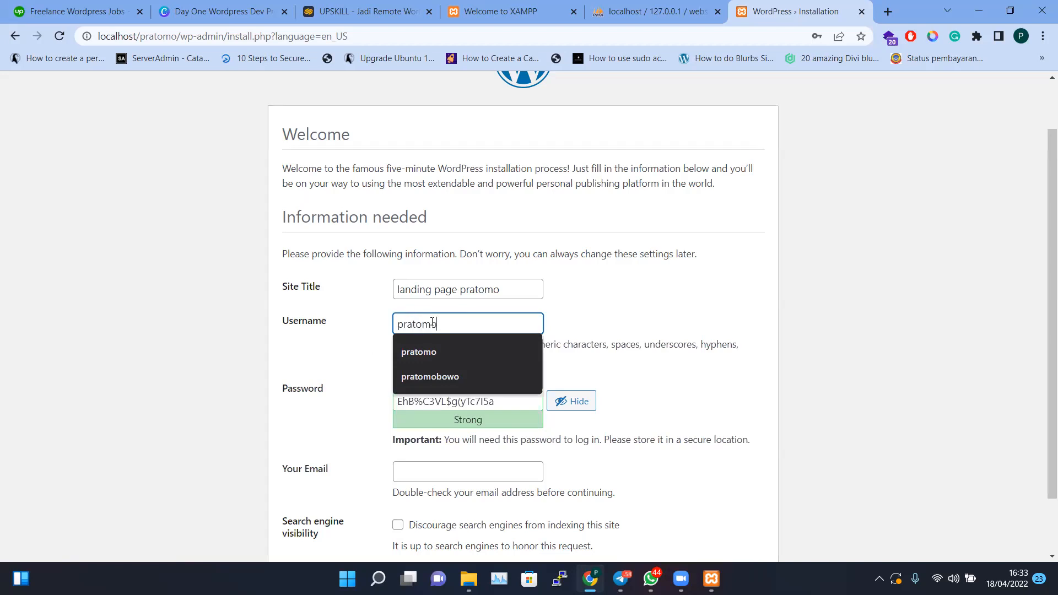
Replace the generated password with a short custom admin password rated Very weak
key(Tab)
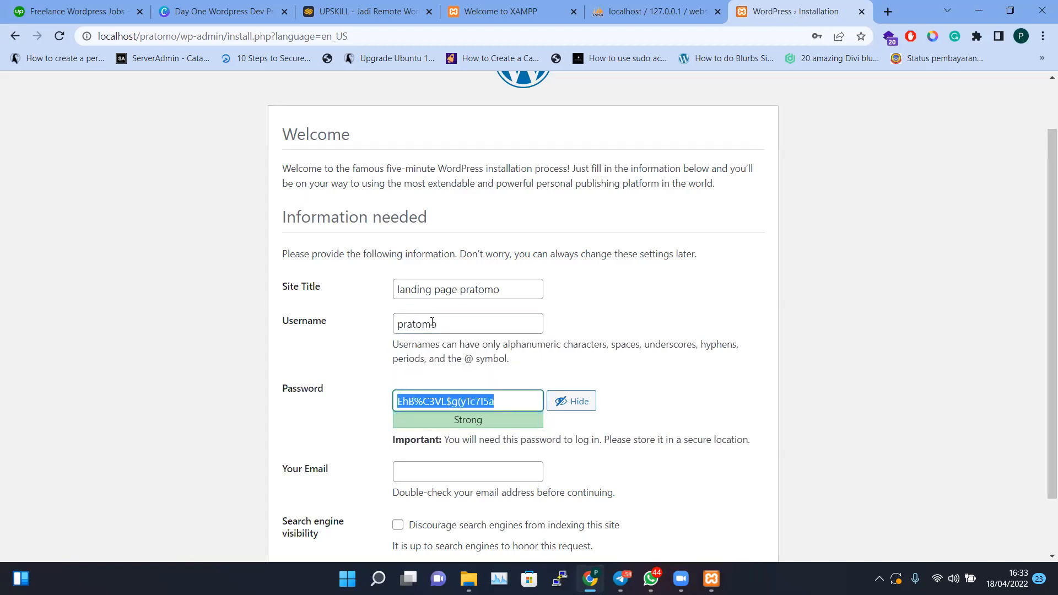
text(pratomo)
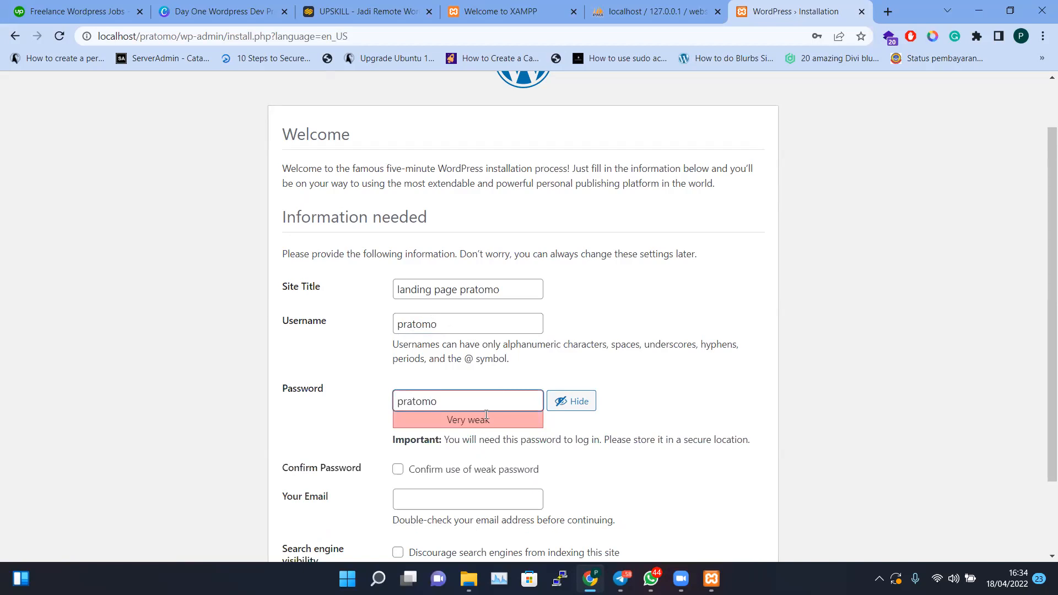
text(@#1234)
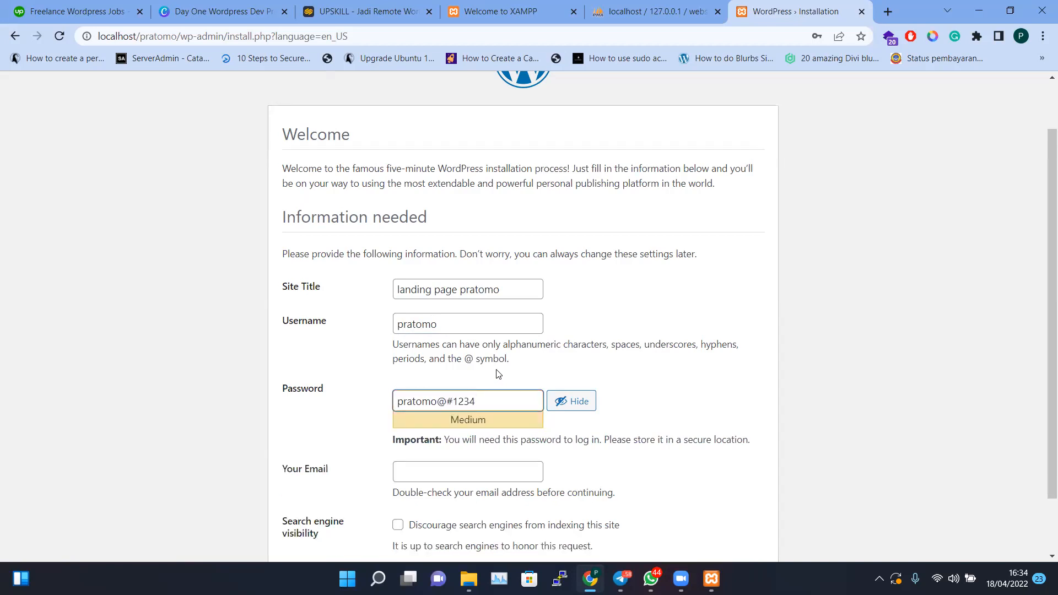
text($123)
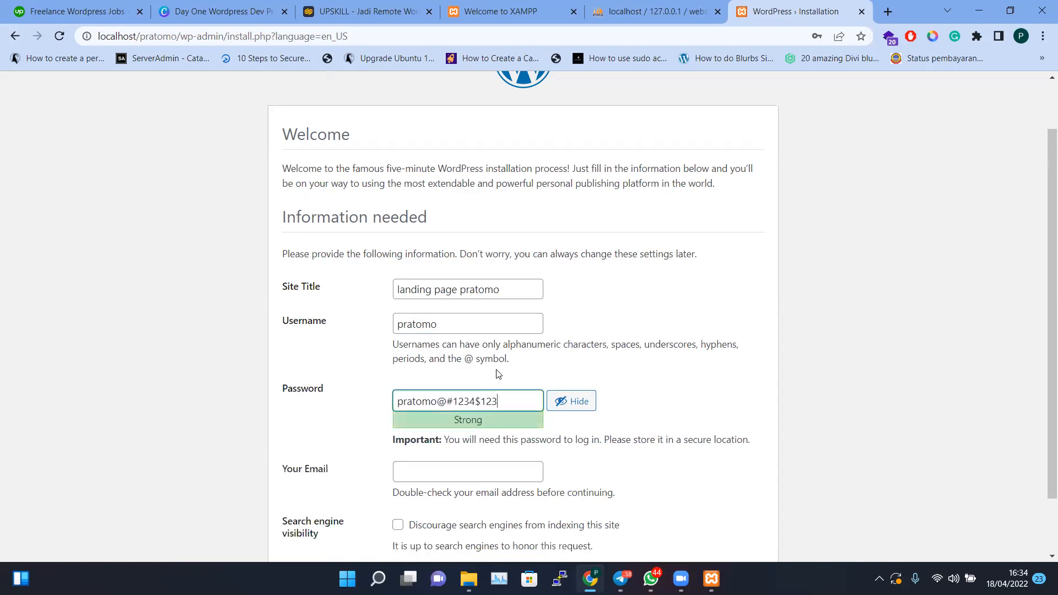
key(BackSpace)
key(BackSpace)
key(BackSpace)
key(BackSpace)
key(BackSpace)
key(BackSpace)
key(BackSpace)
key(BackSpace)
key(BackSpace)
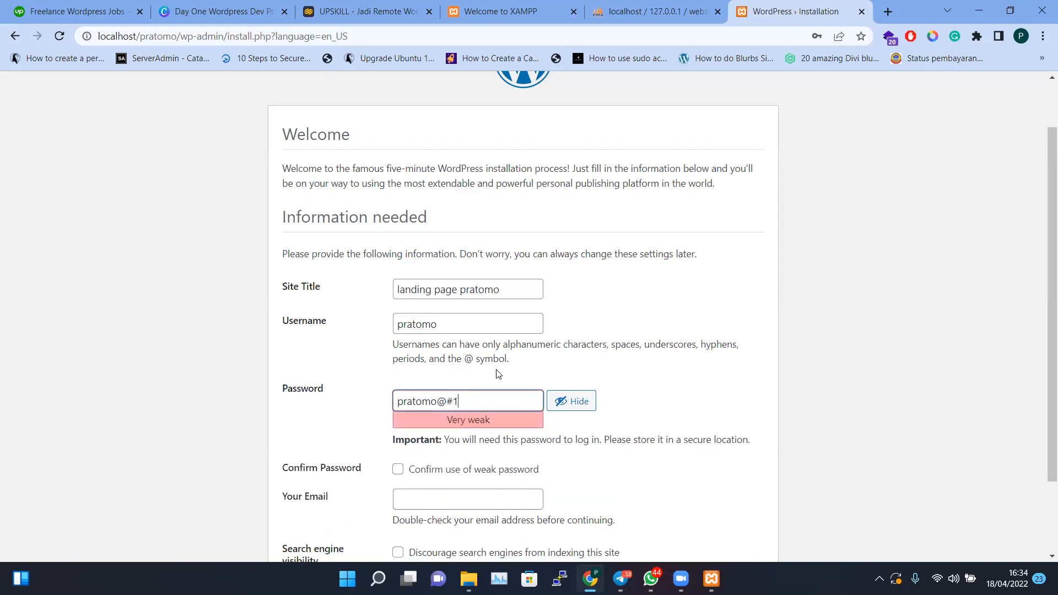
key(BackSpace)
Confirm use of the weak password and fill the admin e-mail from a saved address
scroll(436, 424, down, 1)
scroll(436, 426, down, 2)
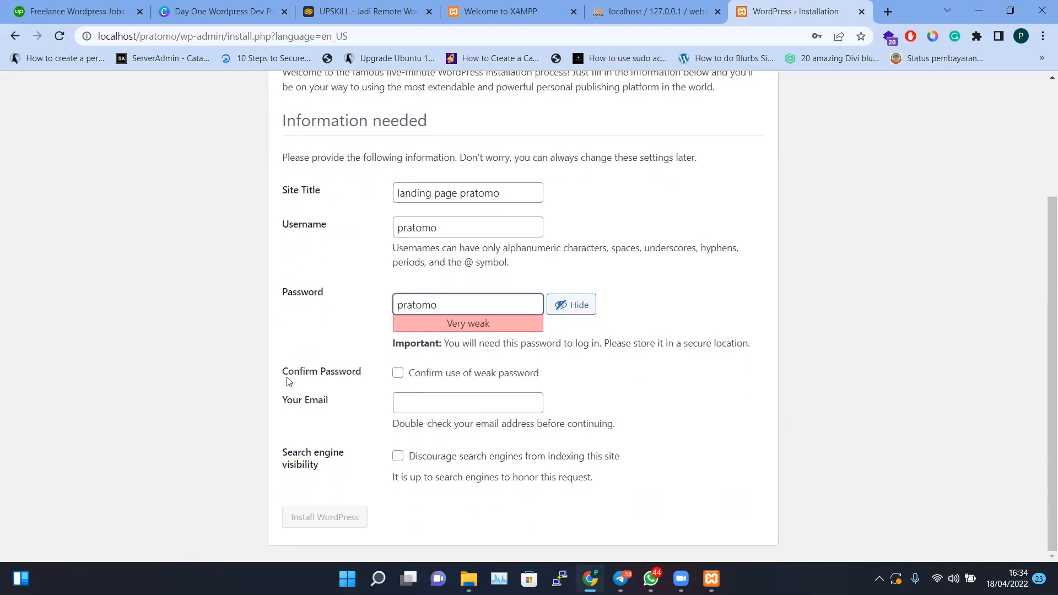
drag(282, 374, 380, 374)
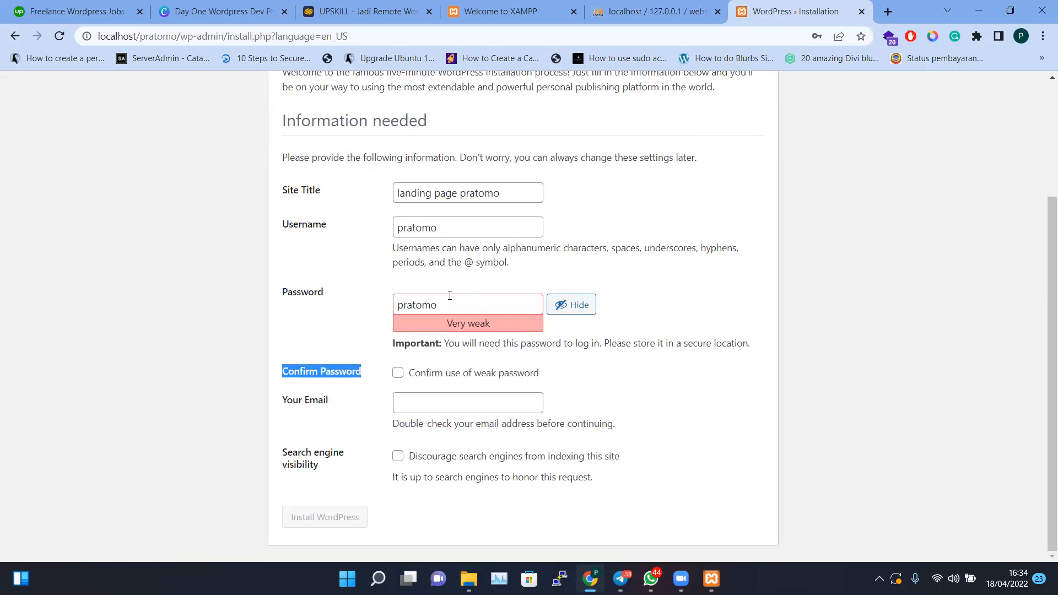
click(397, 373)
click(430, 405)
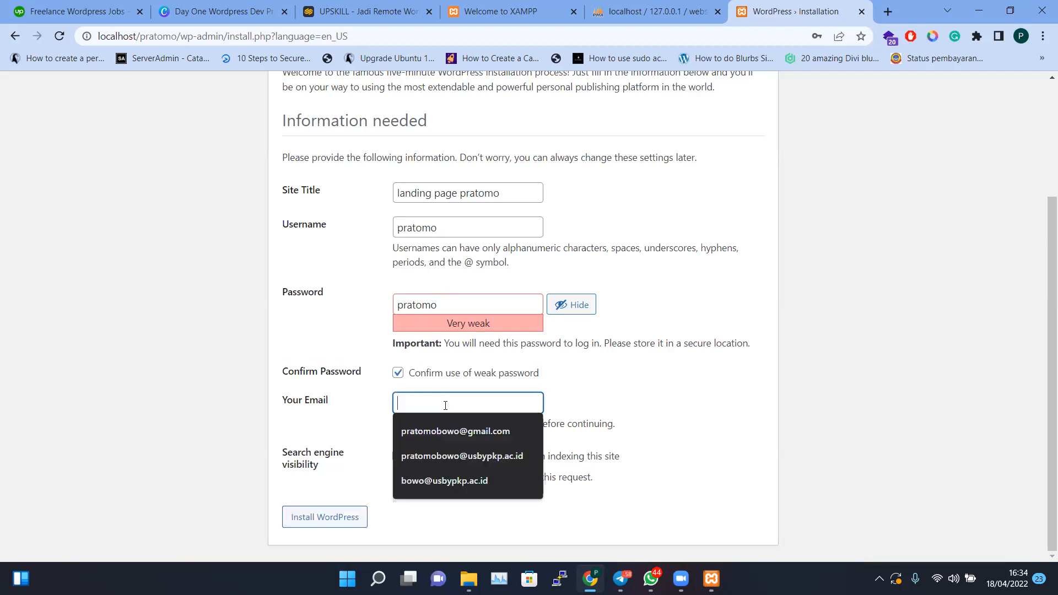
click(455, 431)
Keep the weak-password confirmation ticked and leave search engine indexing allowed
drag(521, 404, 343, 398)
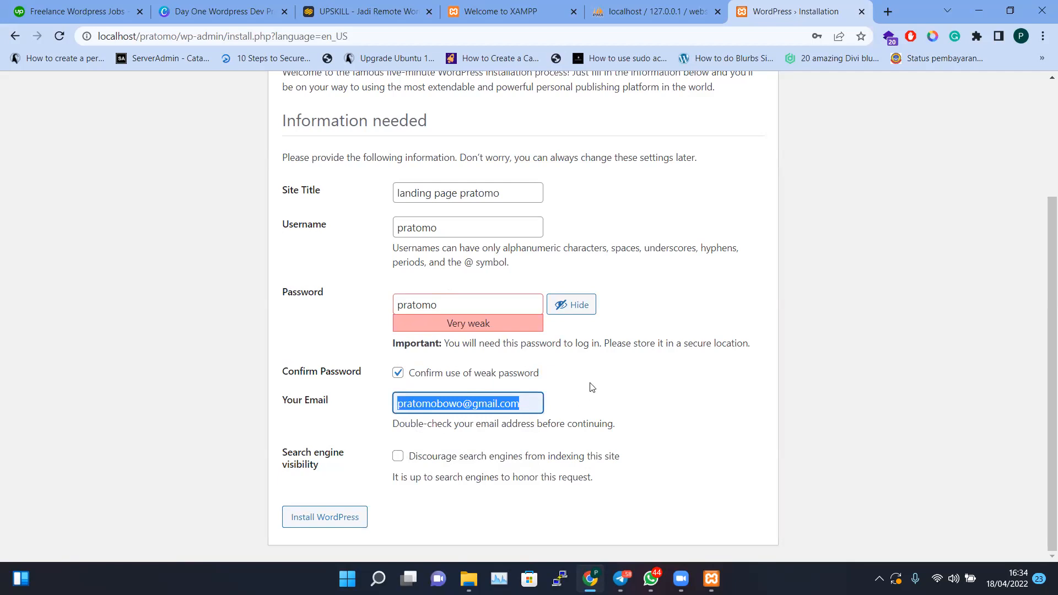
click(633, 375)
drag(529, 403, 355, 421)
drag(280, 459, 349, 465)
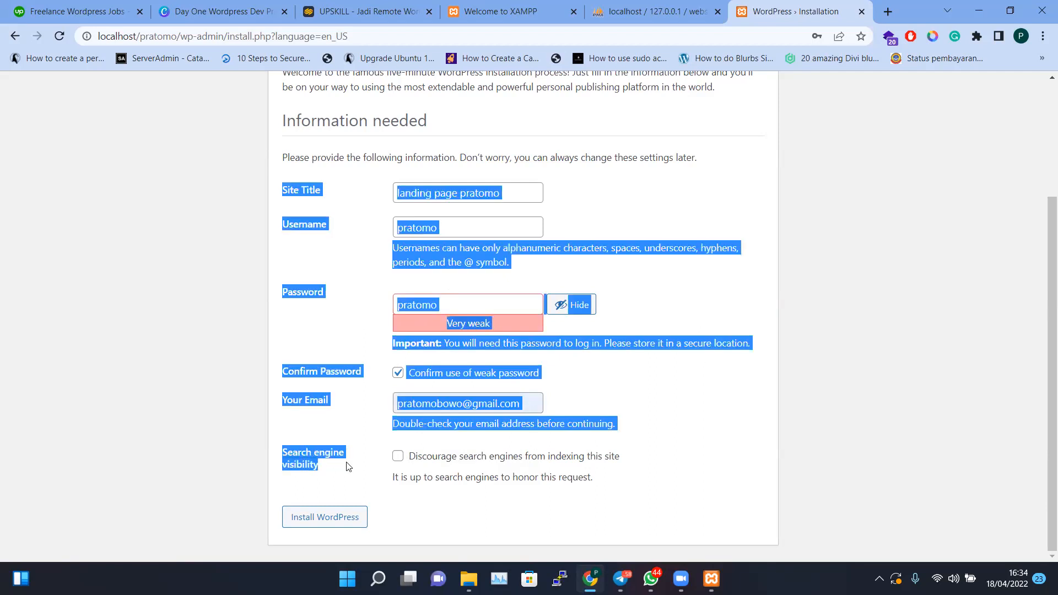
click(625, 461)
click(398, 457)
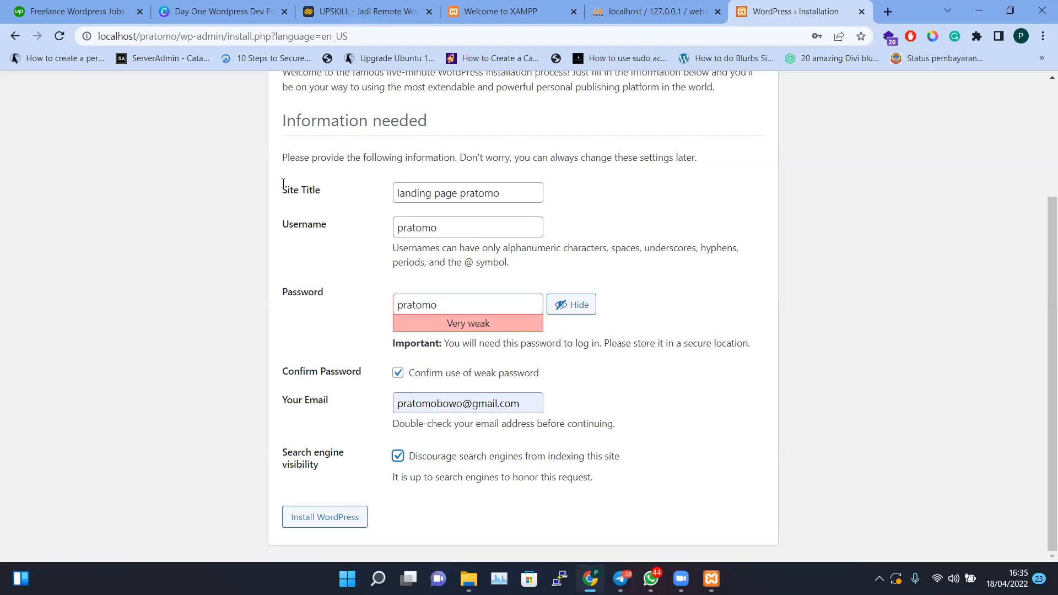
click(398, 373)
click(398, 373)
click(399, 459)
Run Install WordPress, then continue from the Success page to the login page
click(344, 518)
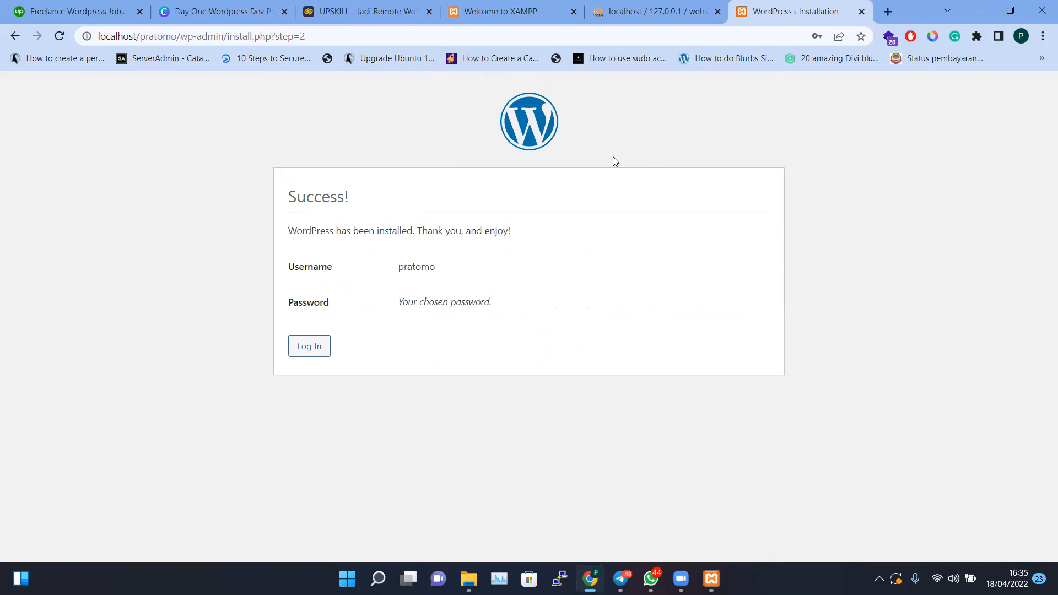
click(318, 350)
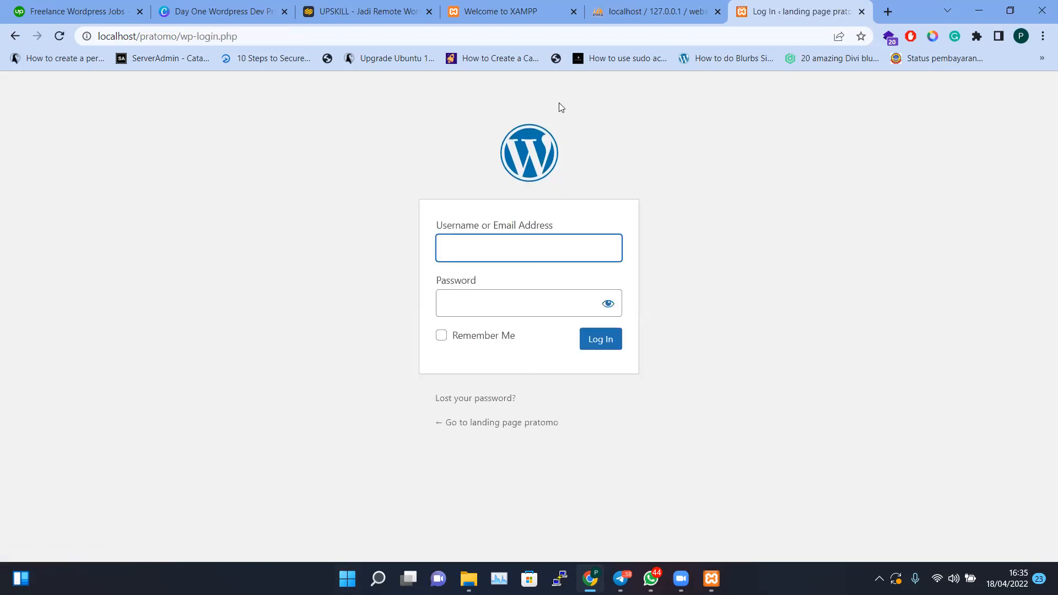
Log in with the autofilled admin username and the admin password, revealing it first
click(474, 254)
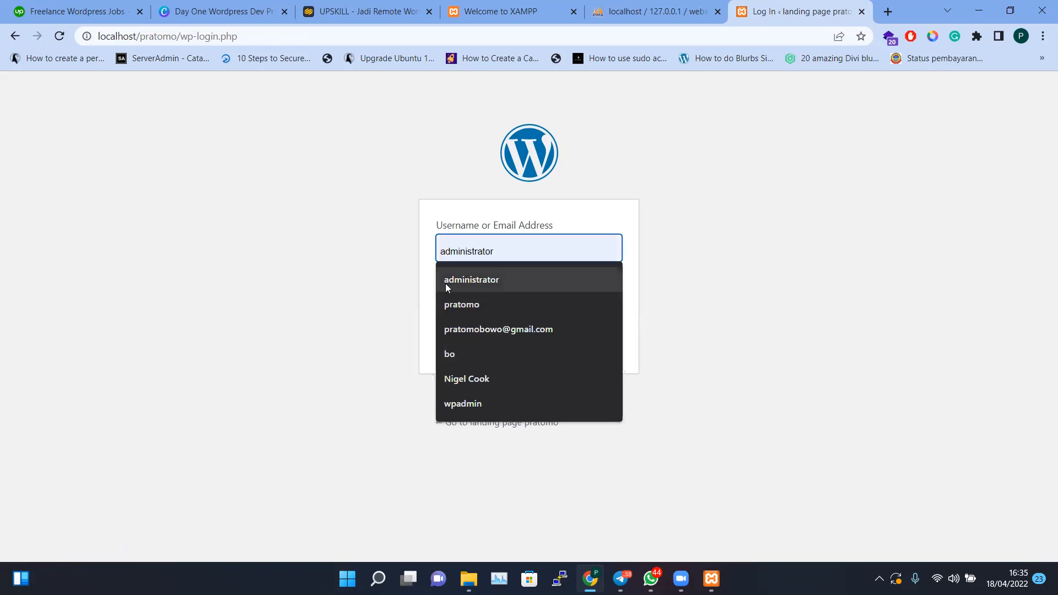
click(457, 306)
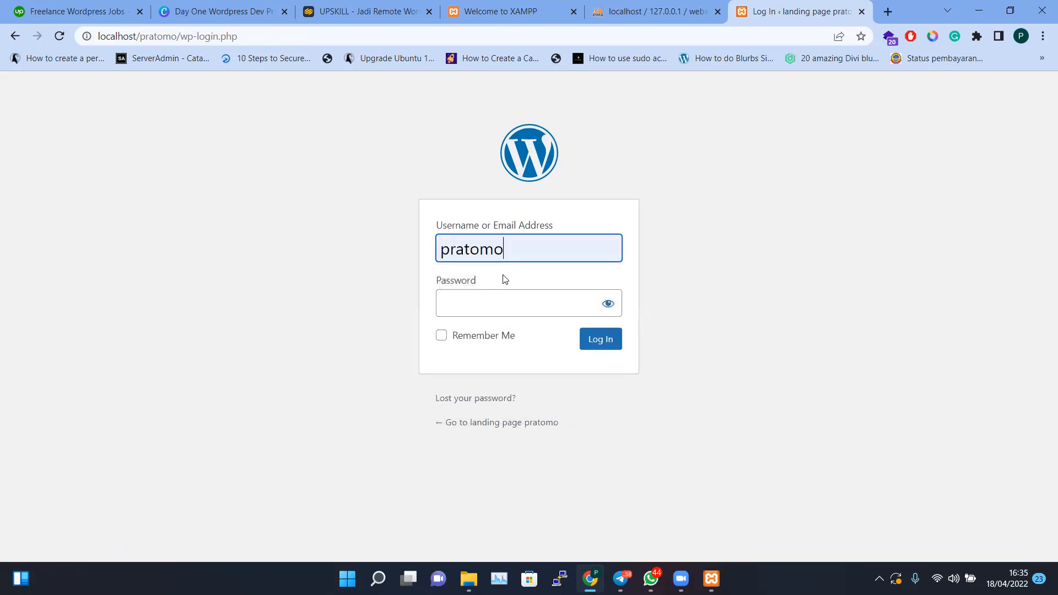
click(515, 249)
click(402, 290)
click(473, 300)
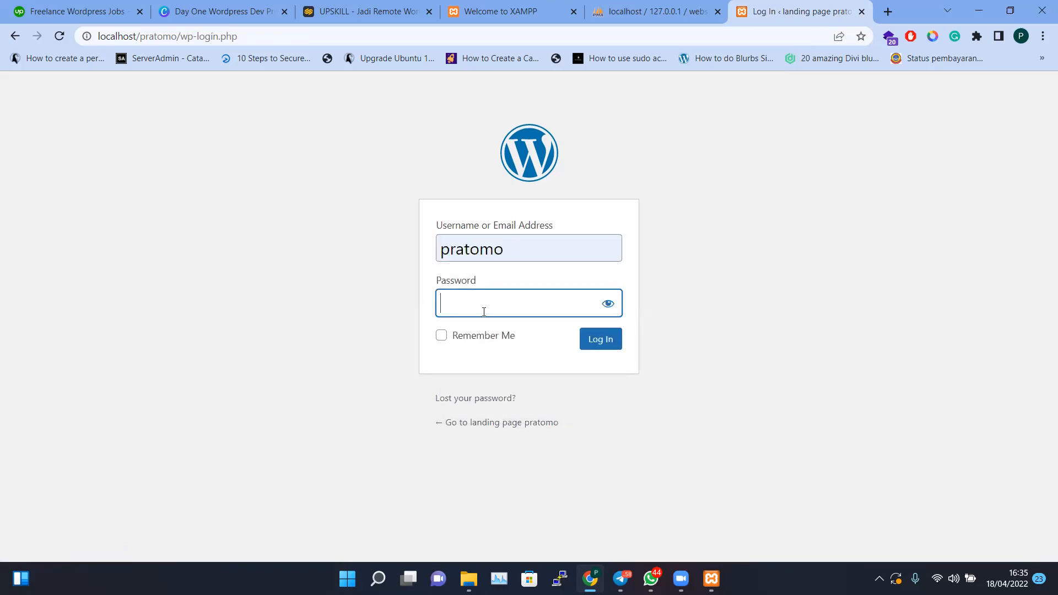
text(pratomo)
click(608, 304)
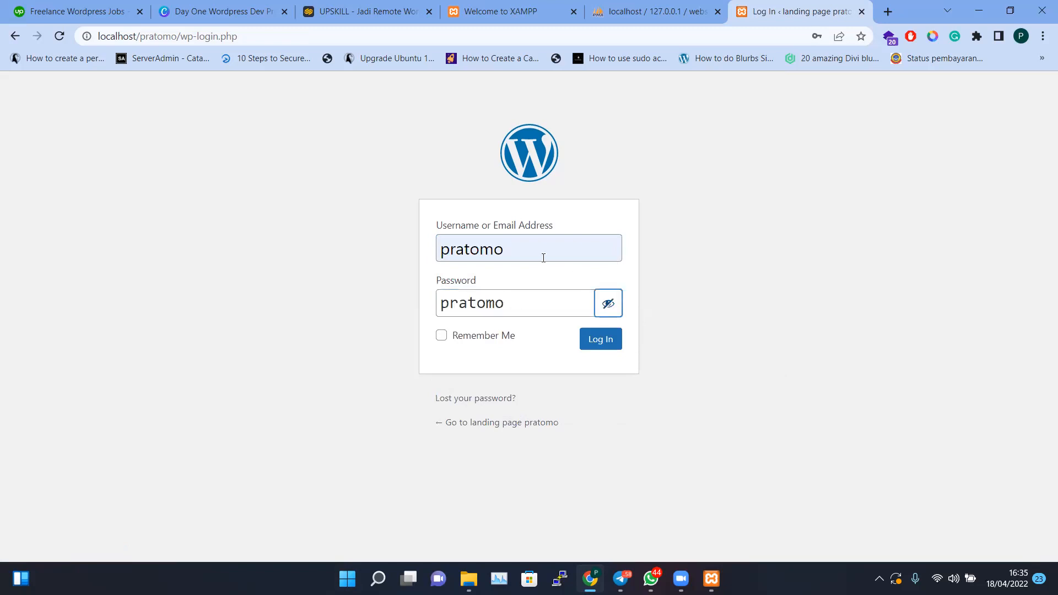
click(512, 248)
click(571, 200)
click(600, 338)
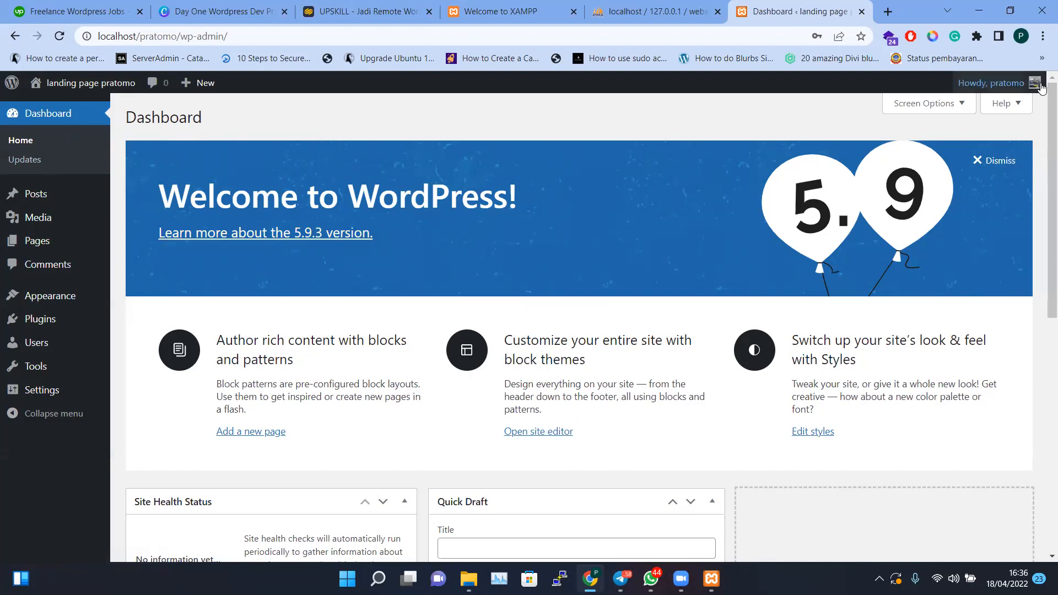
Log out from the Howdy menu, then follow the link to the site's front end
mouse_move(992, 83)
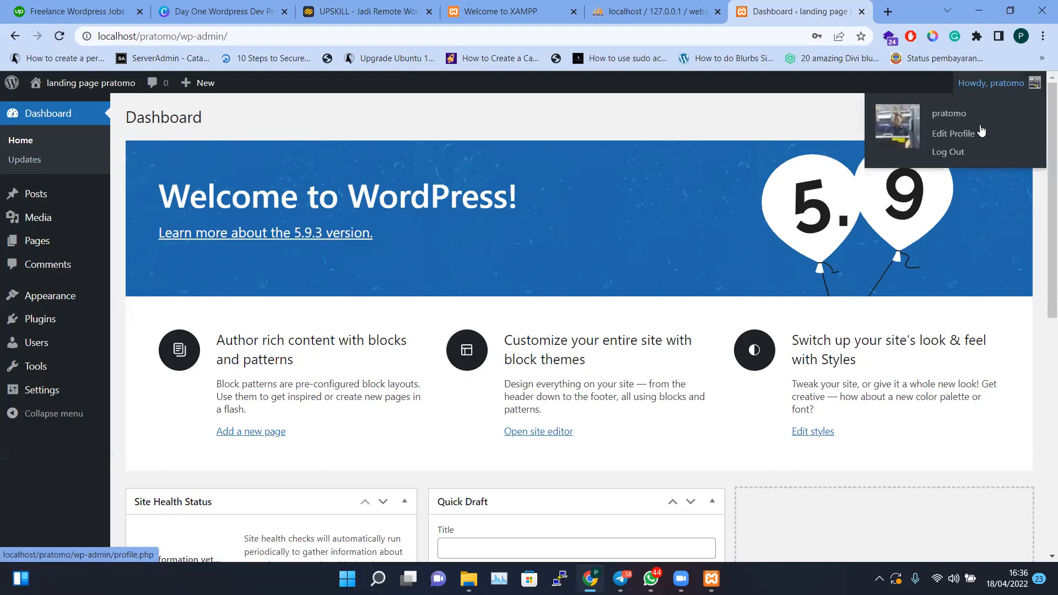
click(949, 152)
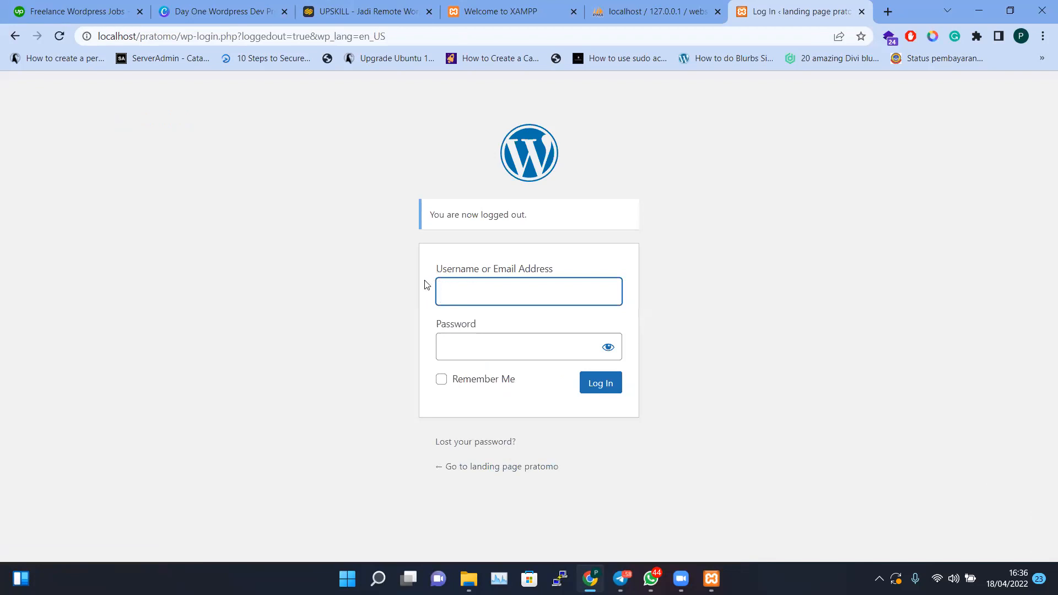
click(482, 472)
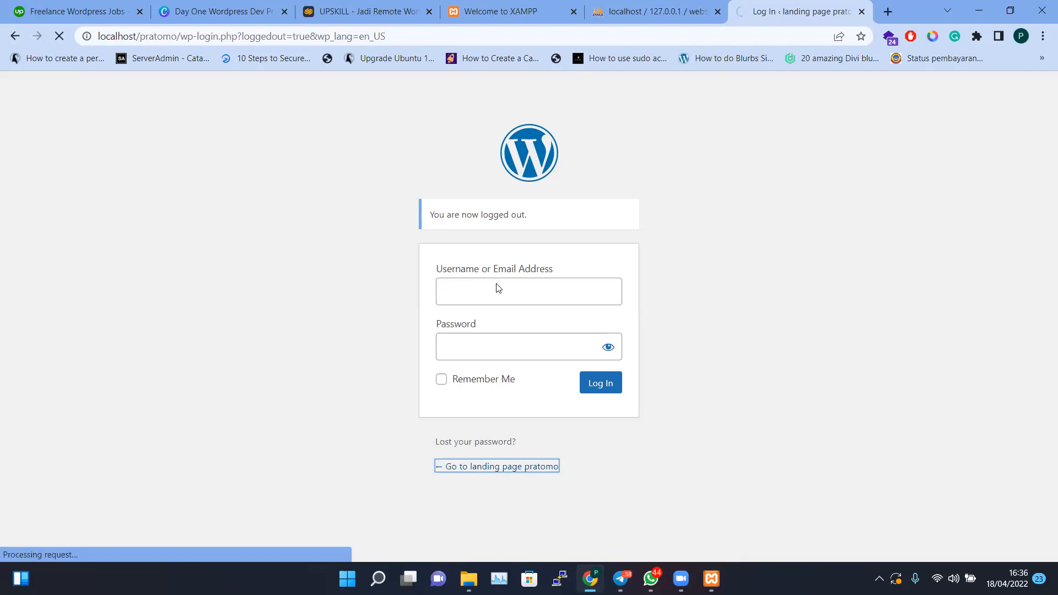
Browse the 'landing page pratomo' home page with its default Hello world! post
scroll(659, 333, down, 6)
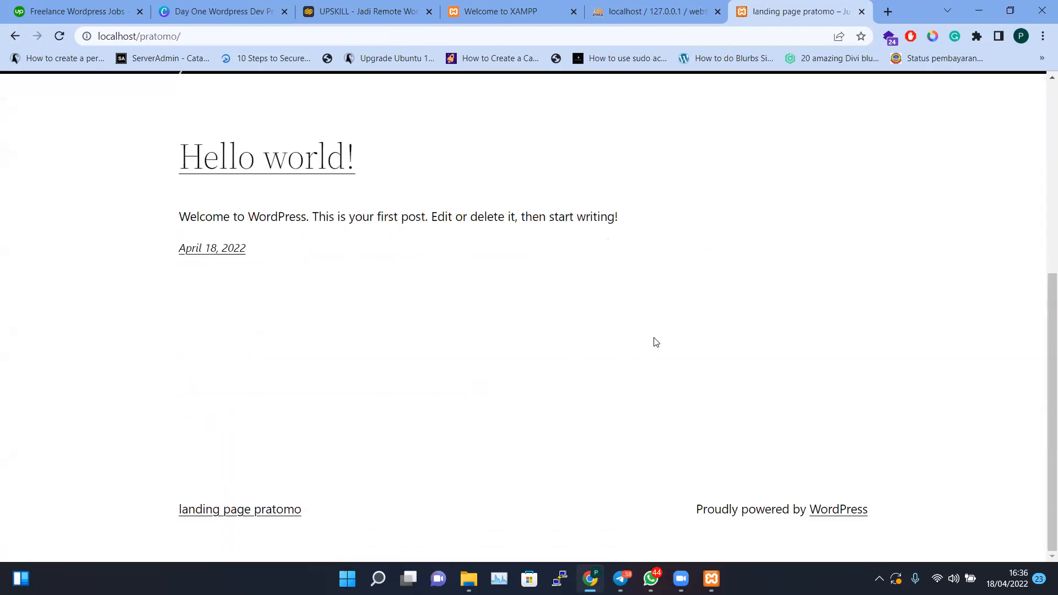
scroll(464, 329, up, 6)
scroll(463, 329, up, 1)
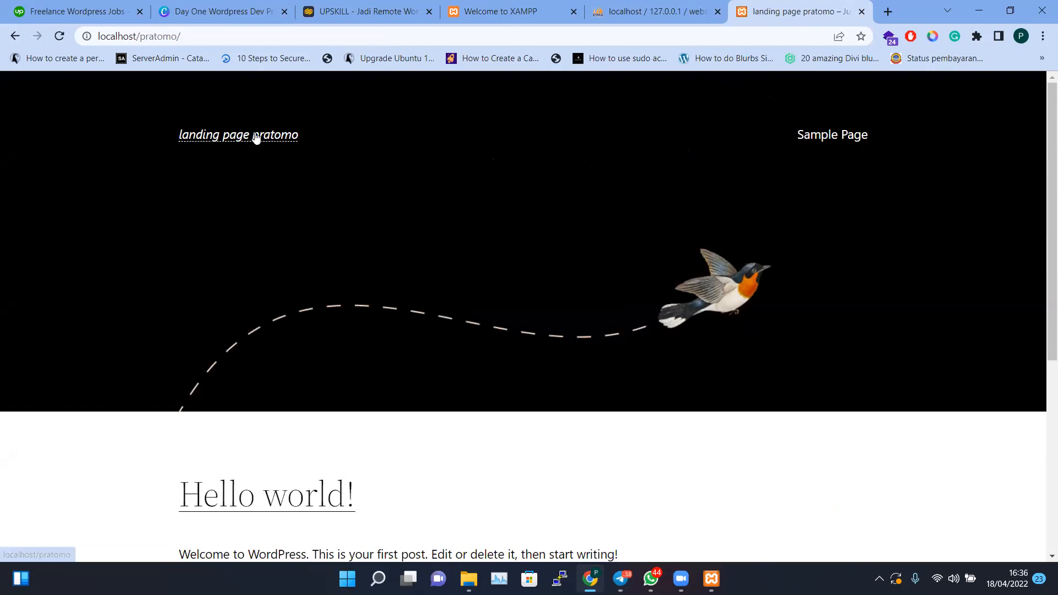
scroll(591, 145, down, 6)
scroll(597, 197, up, 6)
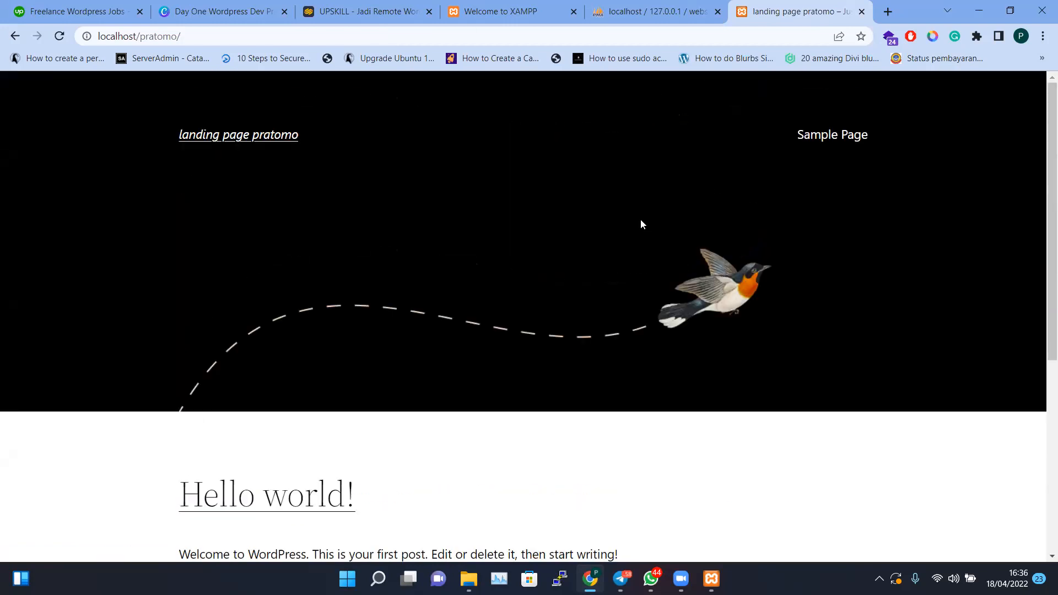
scroll(642, 220, down, 1)
scroll(644, 219, up, 1)
key(ctrl+a)
click(458, 190)
scroll(789, 292, down, 5)
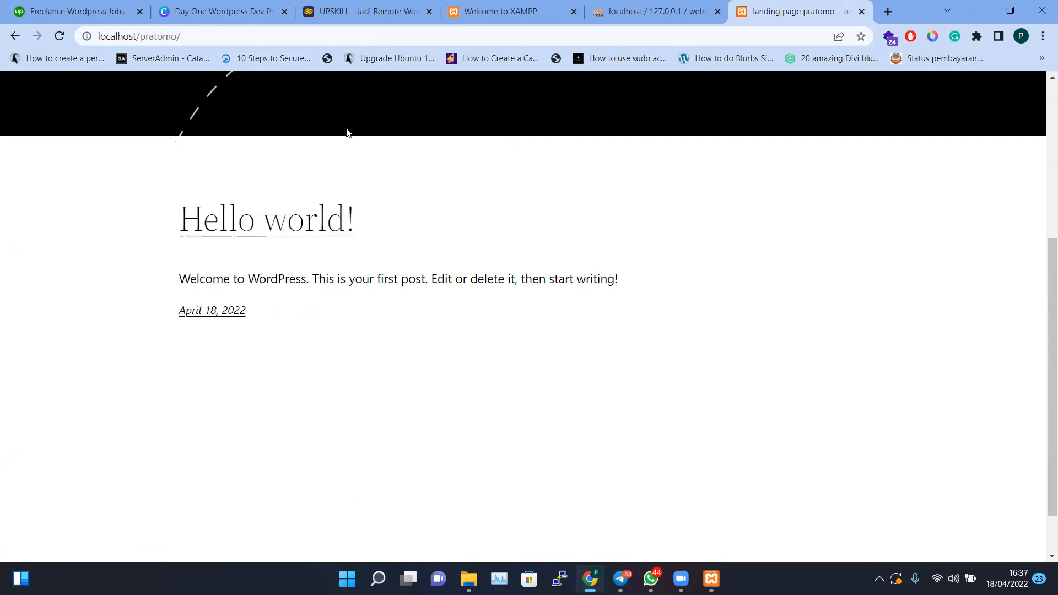
scroll(468, 346, down, 2)
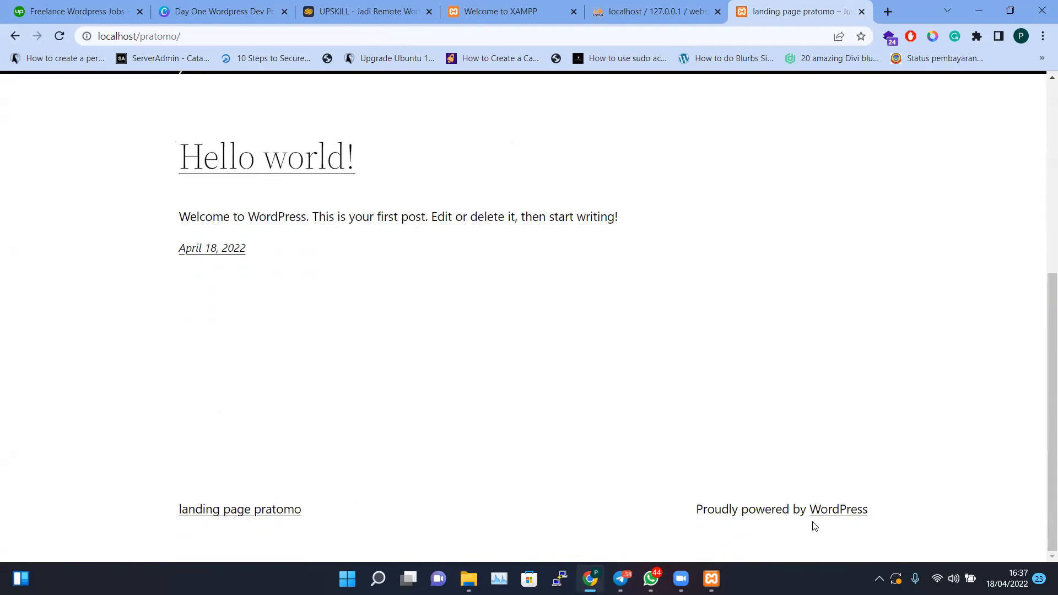
scroll(550, 392, up, 6)
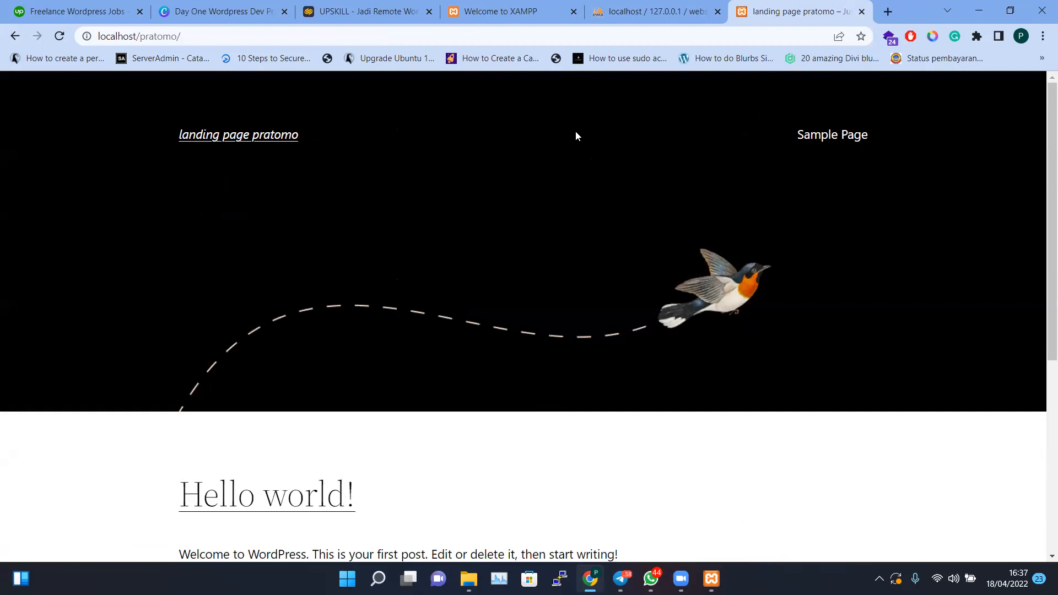
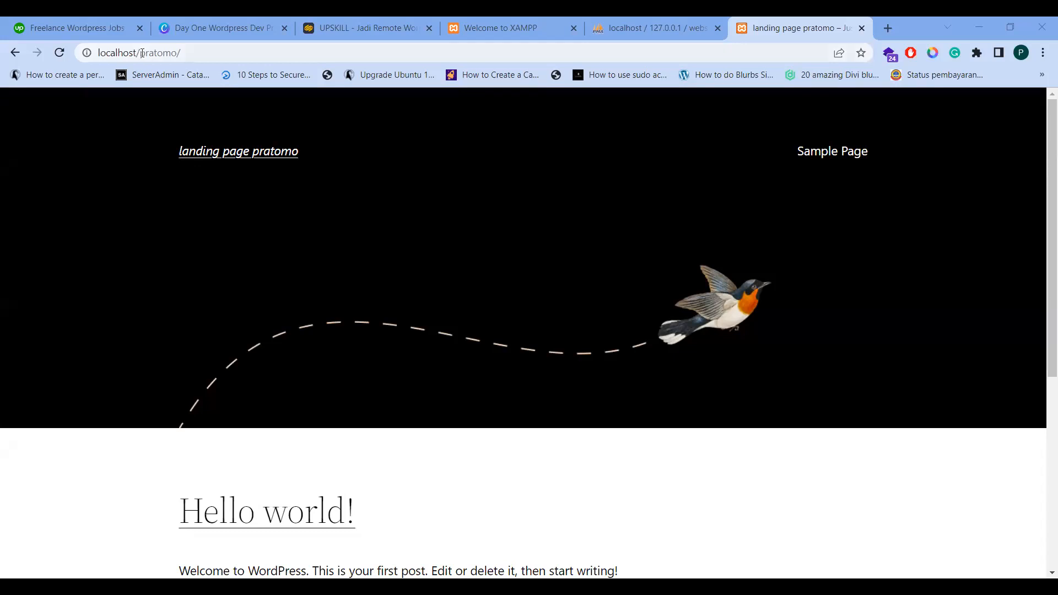
Reload the local WordPress site at localhost/pratomo
drag(140, 52, 362, 150)
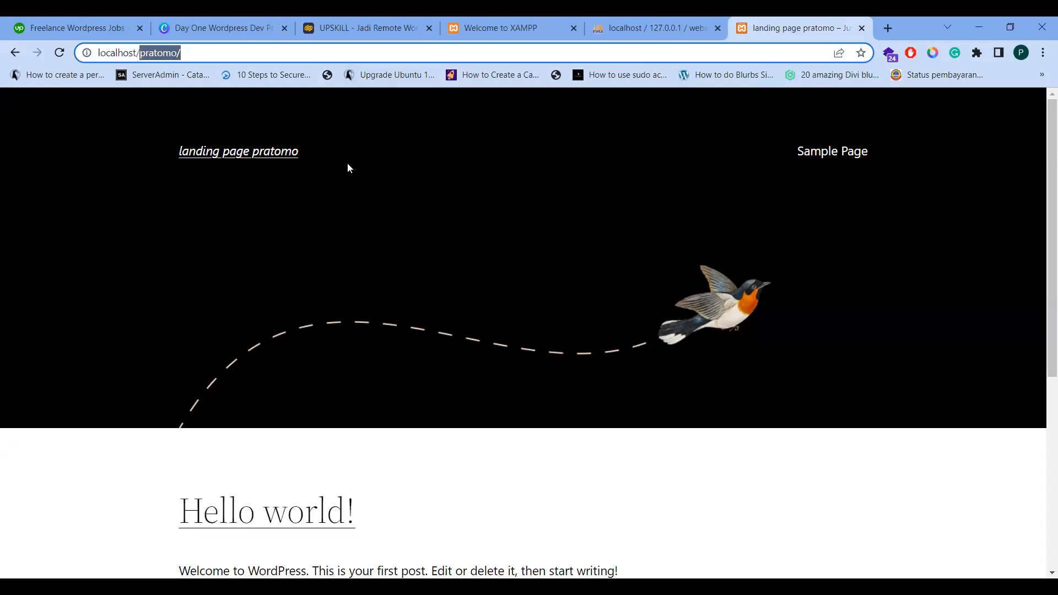
key(ctrl+a)
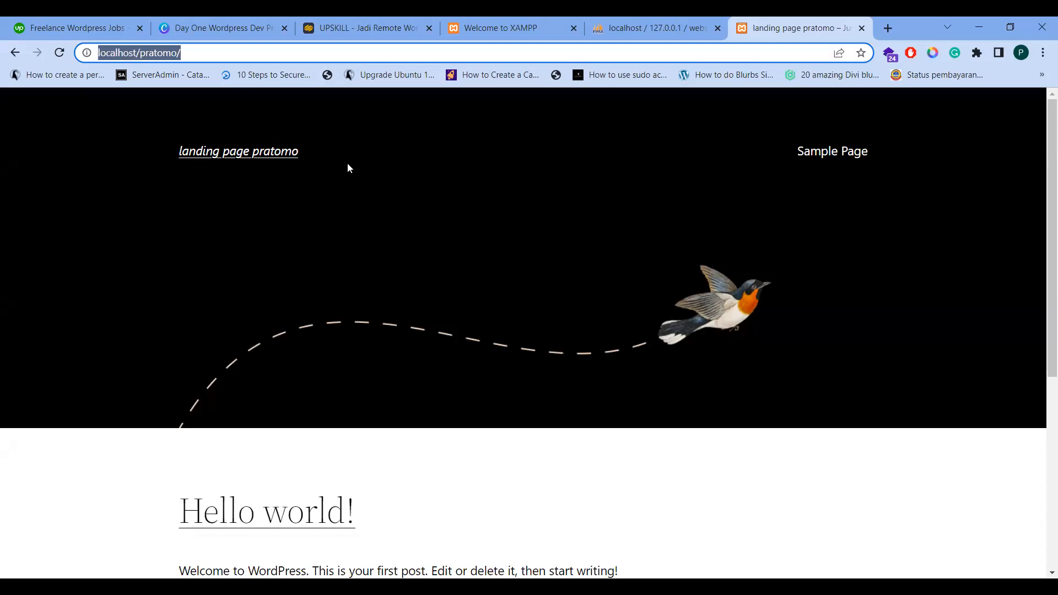
text(loca)
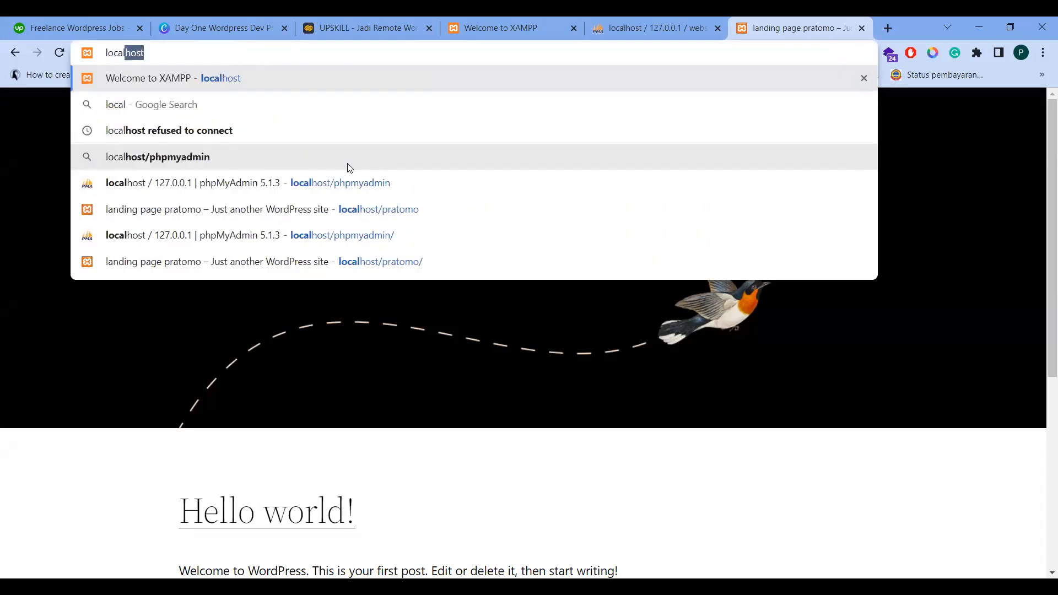
text(lhost/)
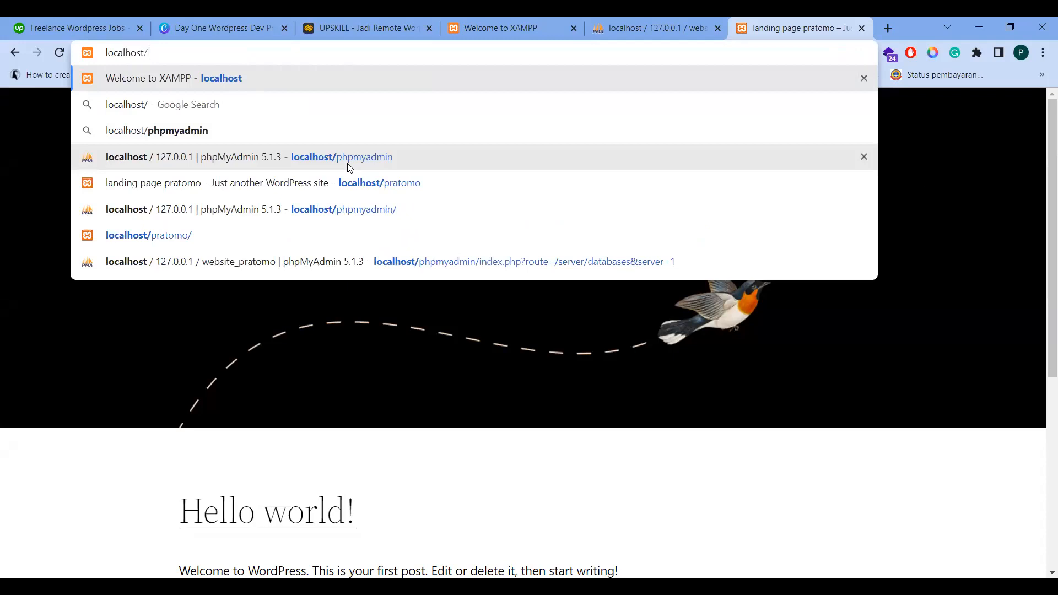
text(pratomo)
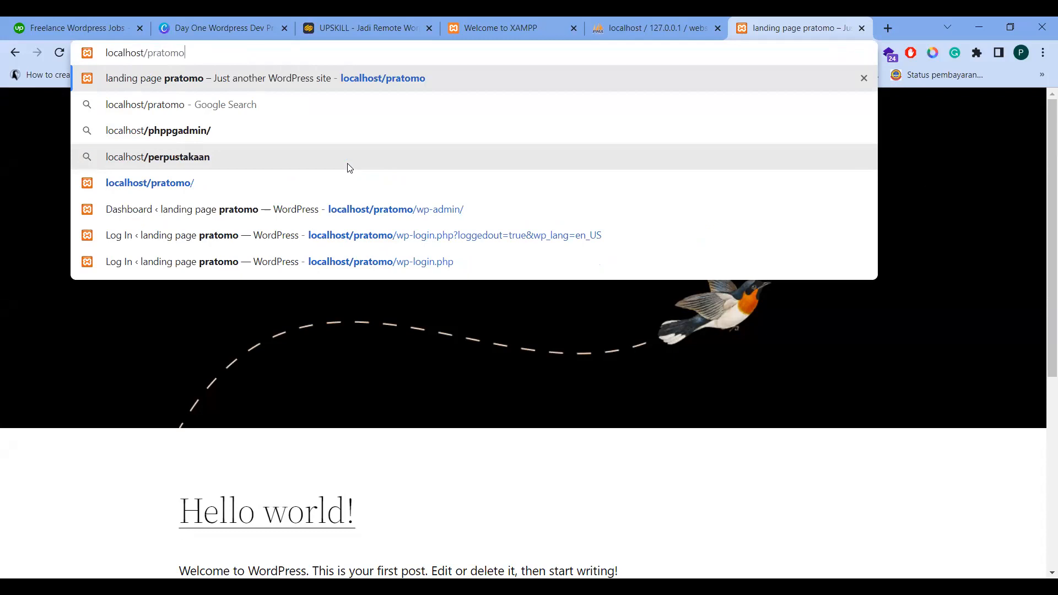
key(Return)
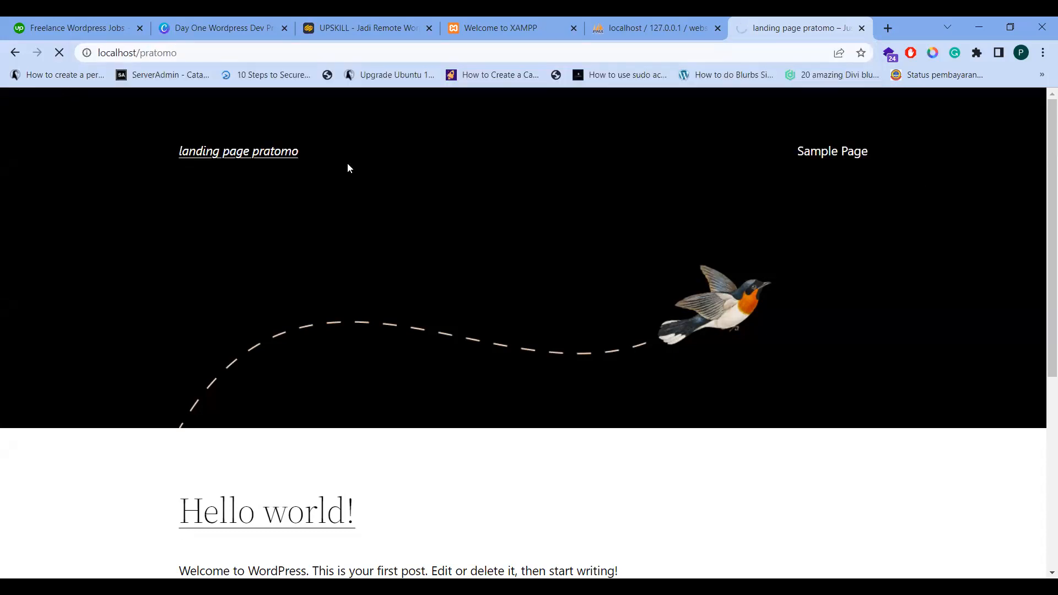
Extend the site address to localhost/pratomo/login
click(192, 54)
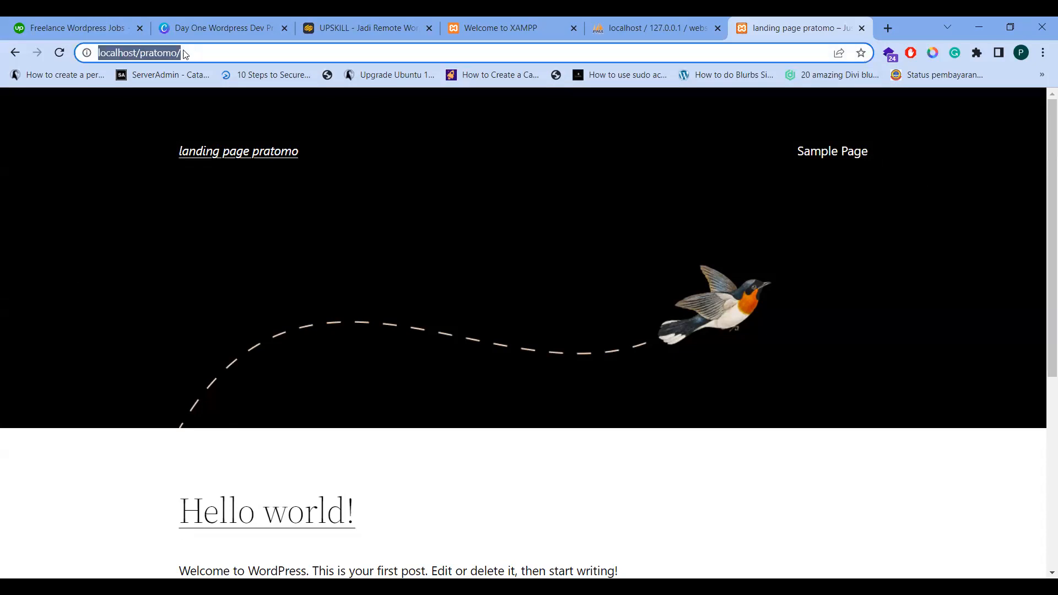
click(246, 112)
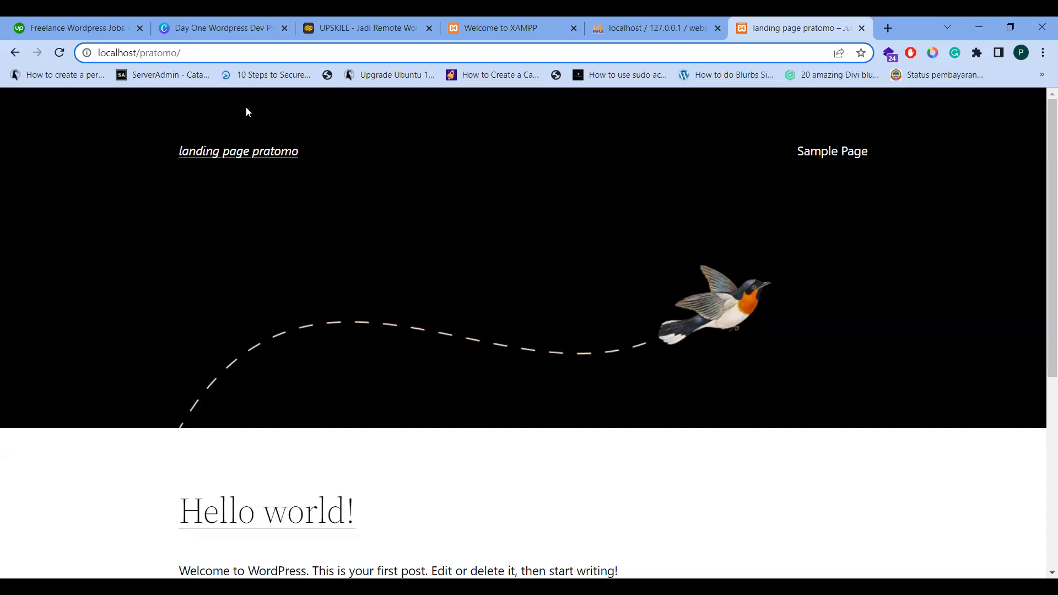
key(ctrl+l)
key(End)
text(login)
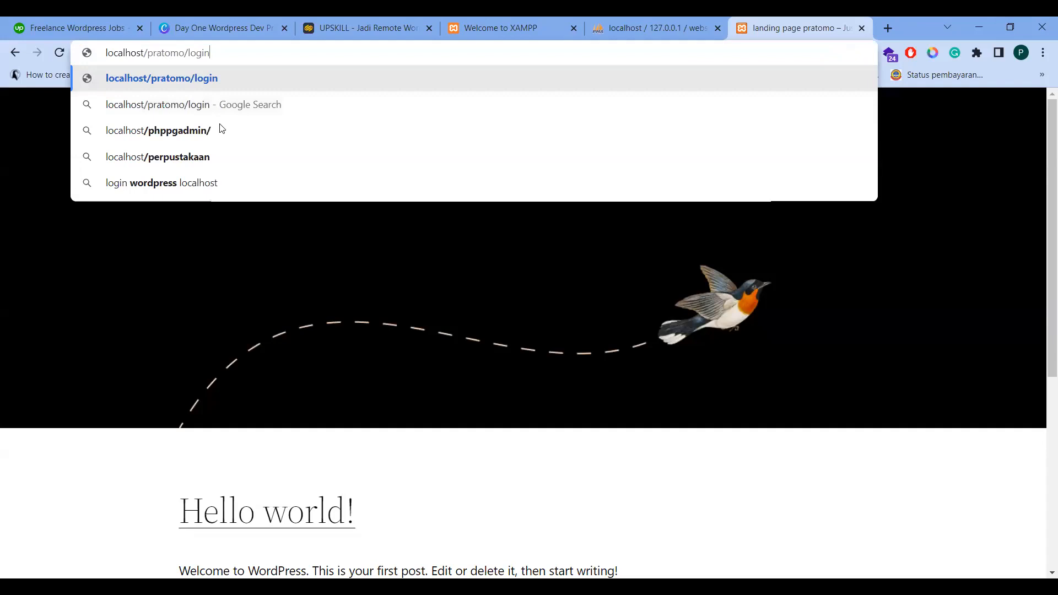
key(Return)
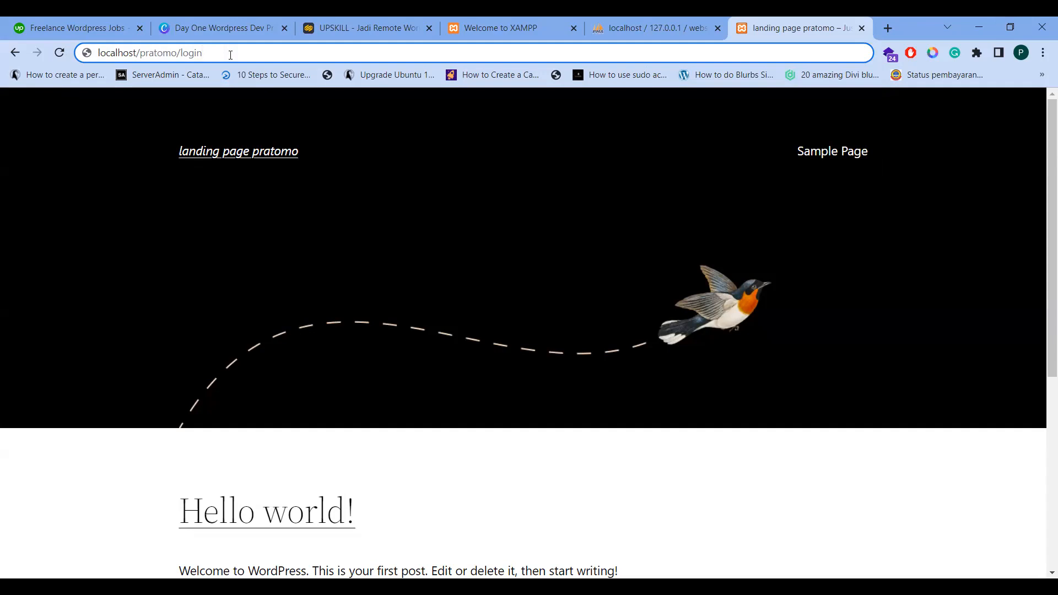
Load localhost/pratomo/login and sign in with the saved admin username and the password
key(Return)
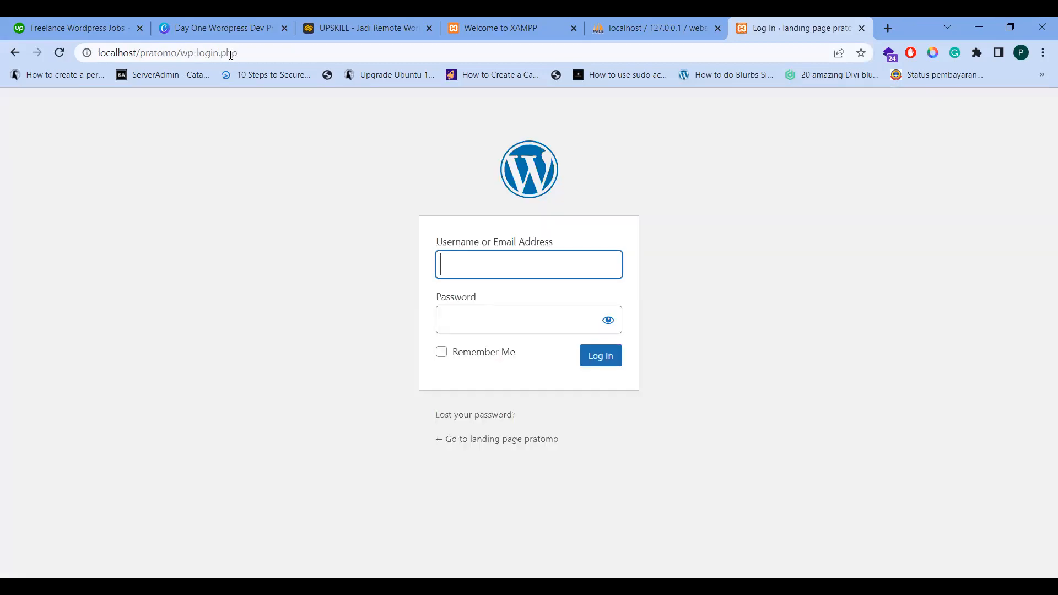
click(528, 252)
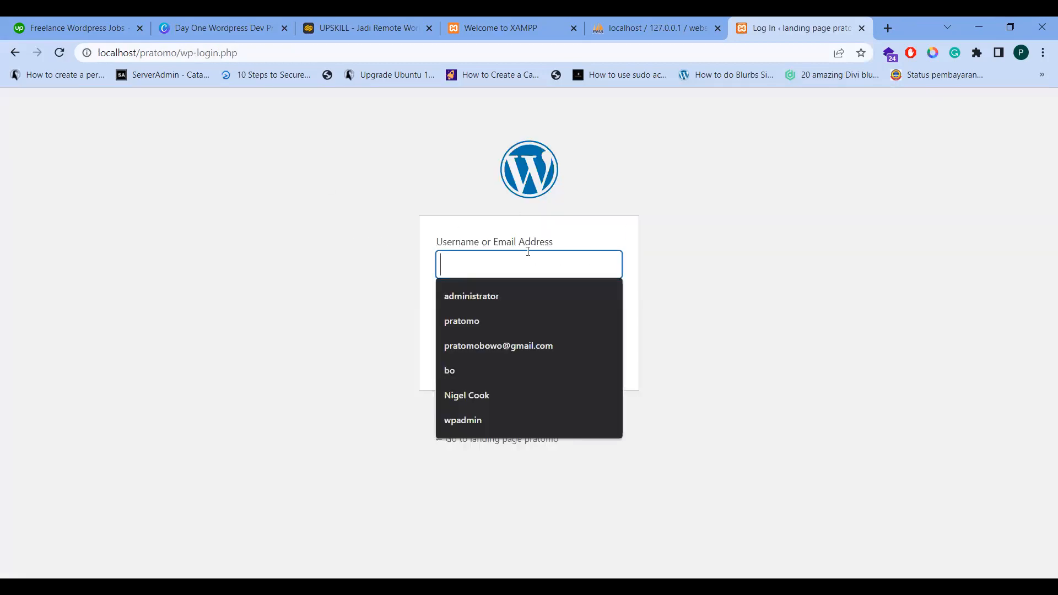
click(473, 324)
click(493, 315)
text(•••••••)
key(Return)
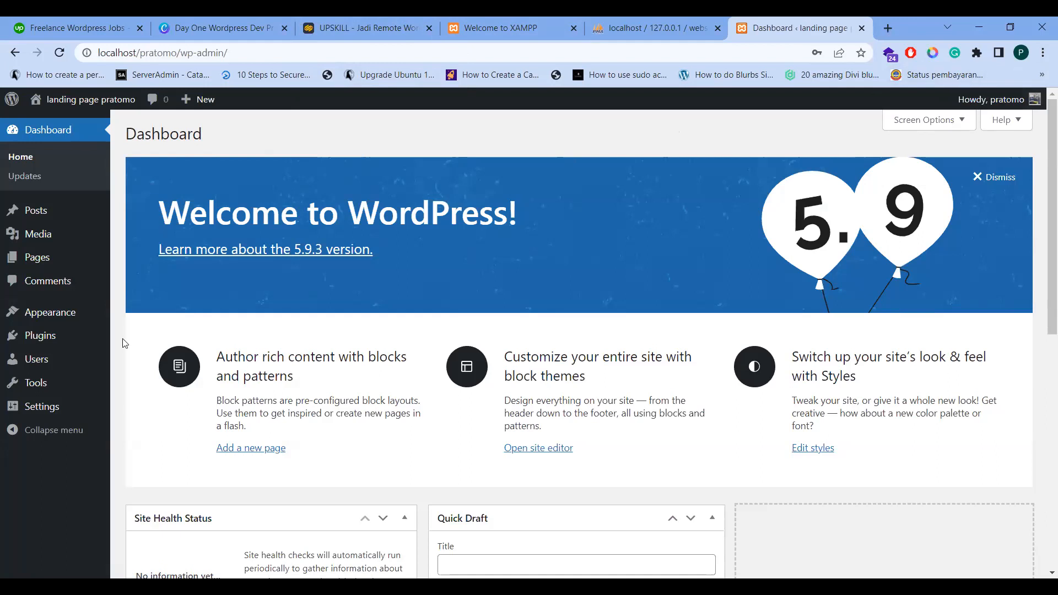
scroll(810, 308, down, 8)
scroll(585, 316, up, 8)
scroll(523, 267, down, 9)
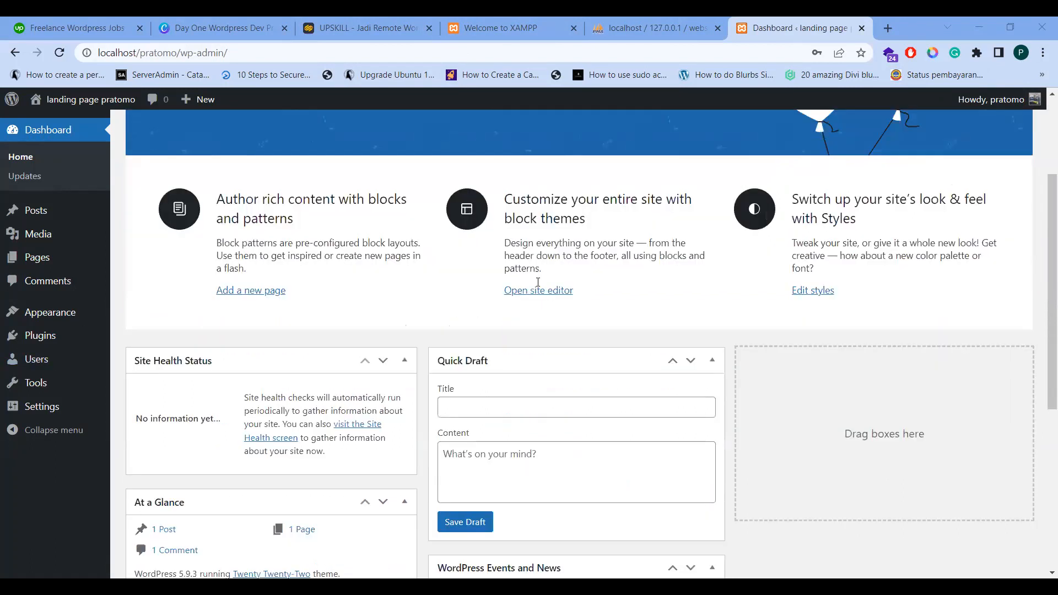
scroll(535, 296, up, 10)
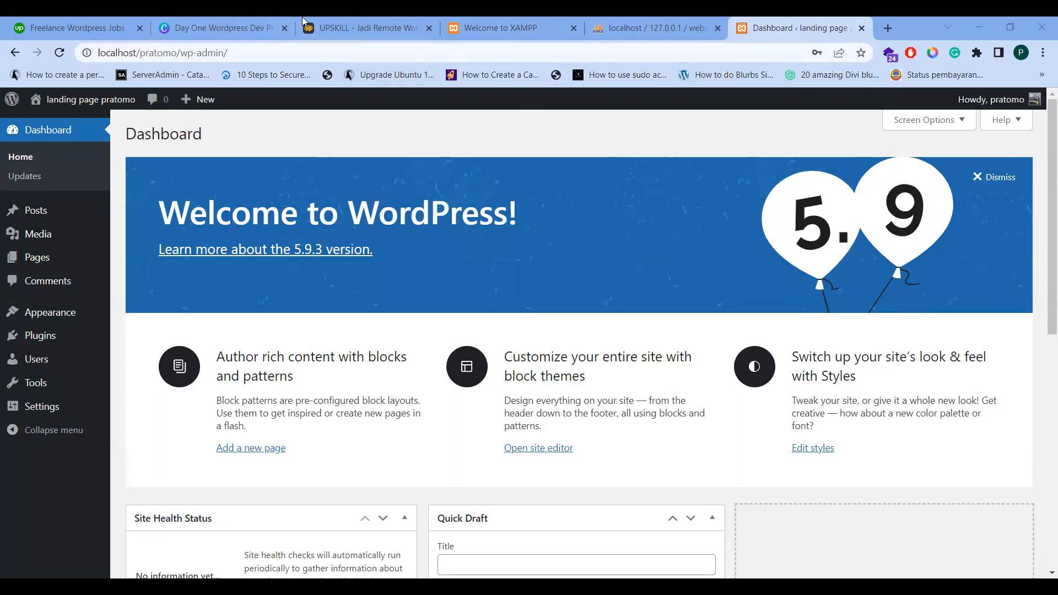
Log out of Upskill.id from the Howdy menu and return to the Upskill Digital Indonesia homepage
click(347, 27)
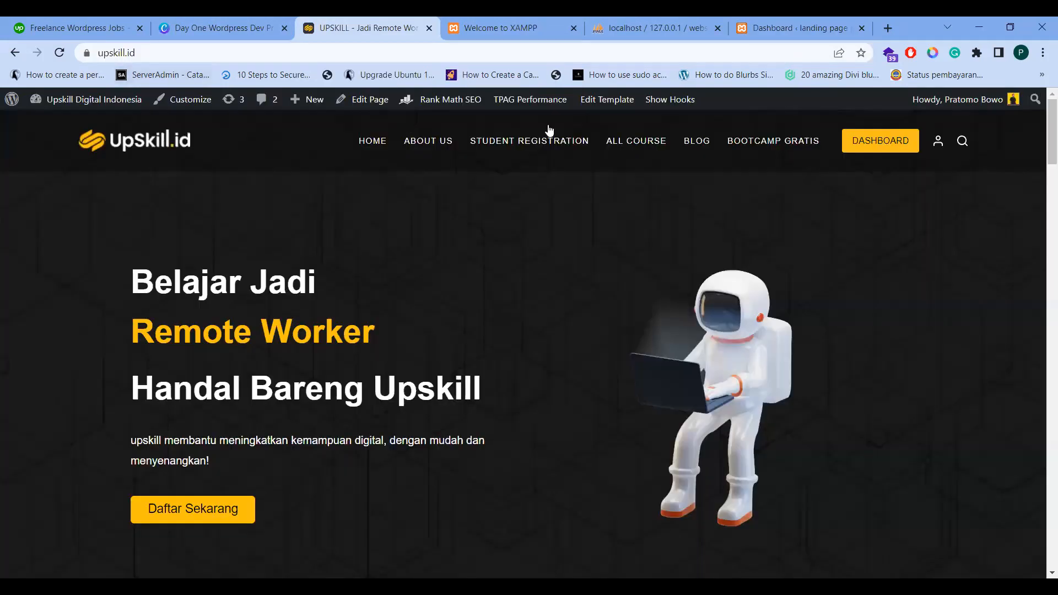
mouse_move(992, 105)
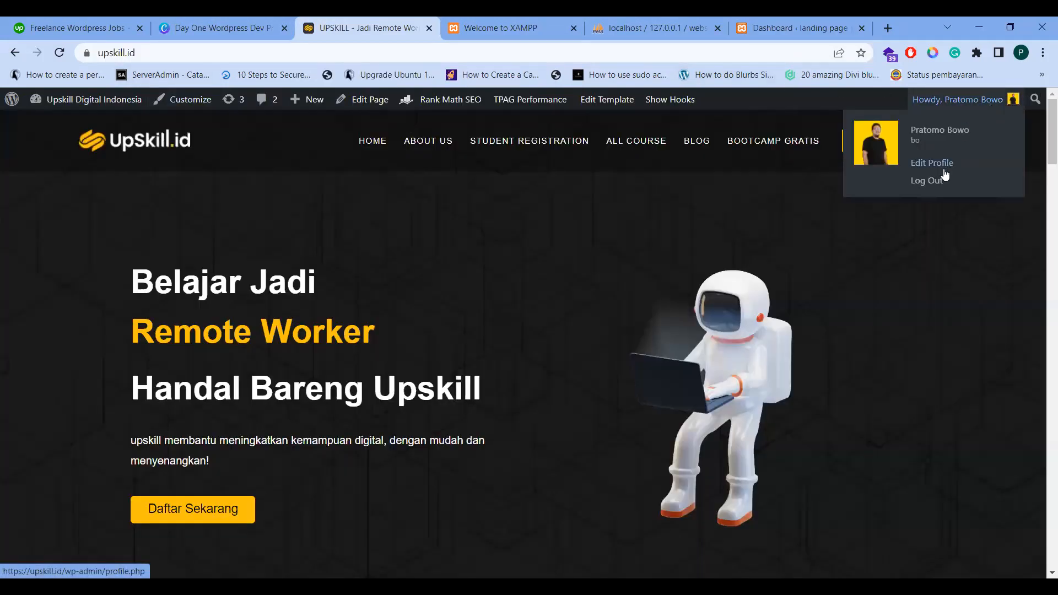
click(930, 181)
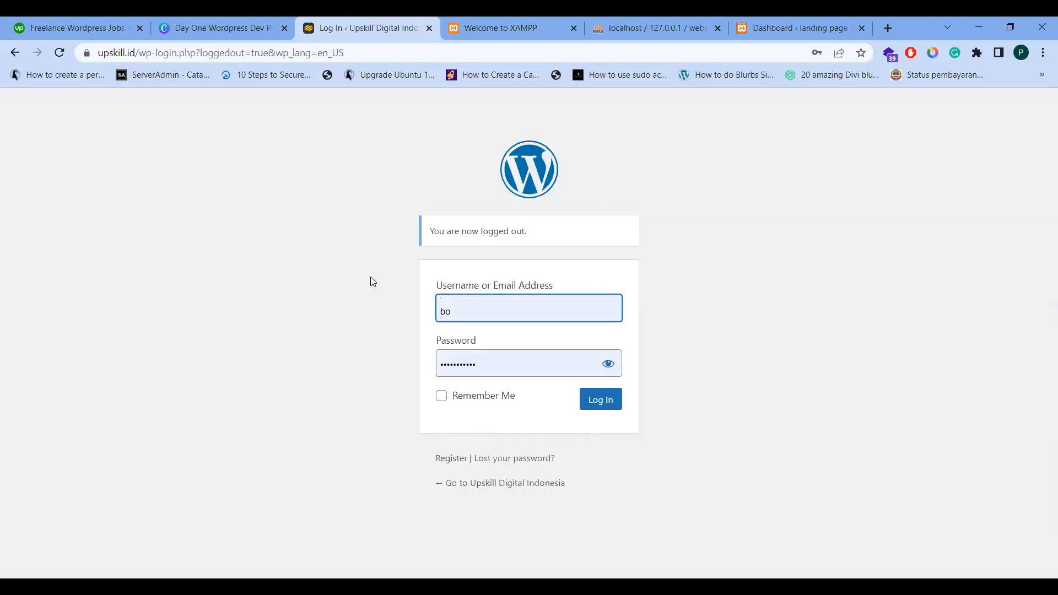
click(507, 483)
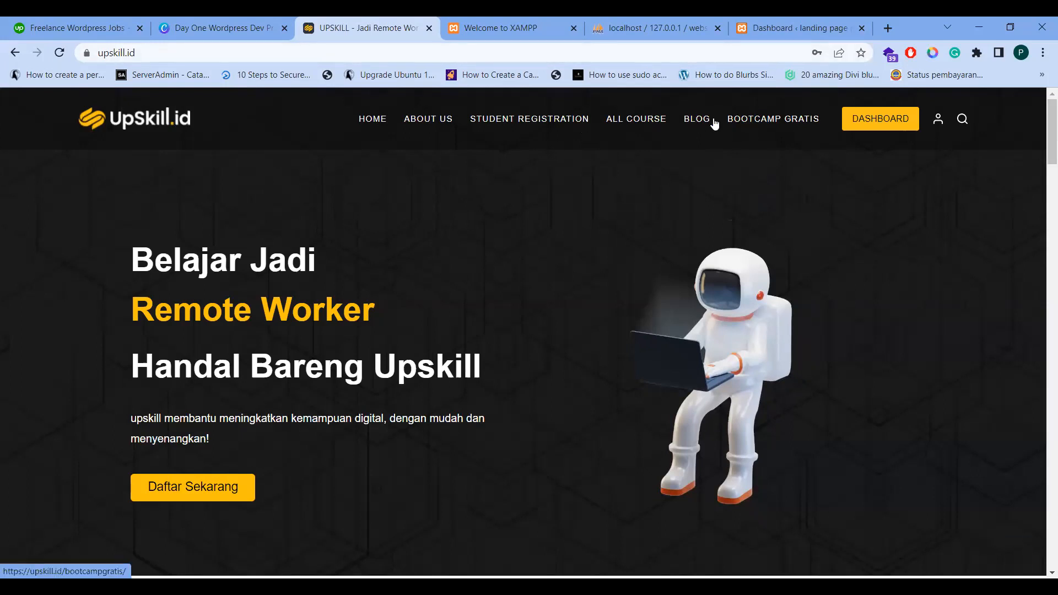
Open the free course 'Membuat website tanpa coding menggunakan WordPress' from ALL COURSE
click(643, 127)
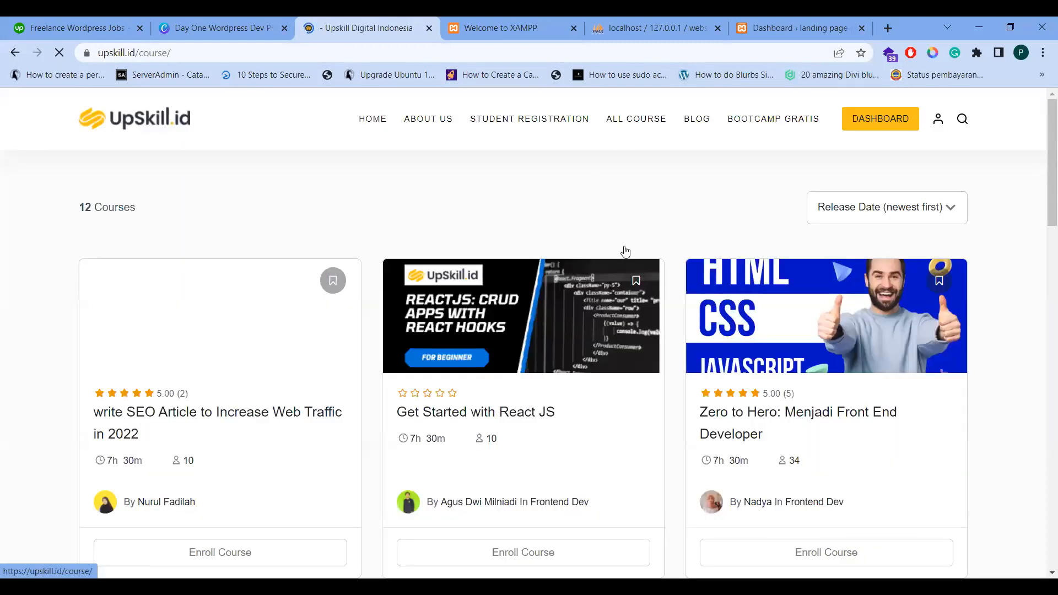
scroll(624, 251, down, 1)
scroll(617, 248, down, 7)
scroll(615, 248, down, 10)
scroll(647, 259, up, 4)
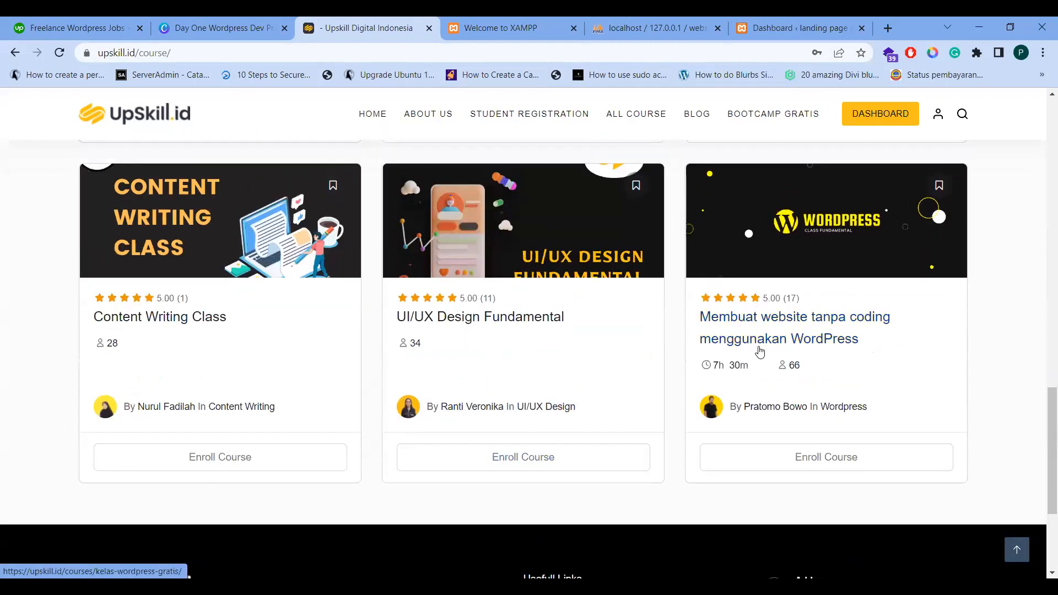
click(778, 473)
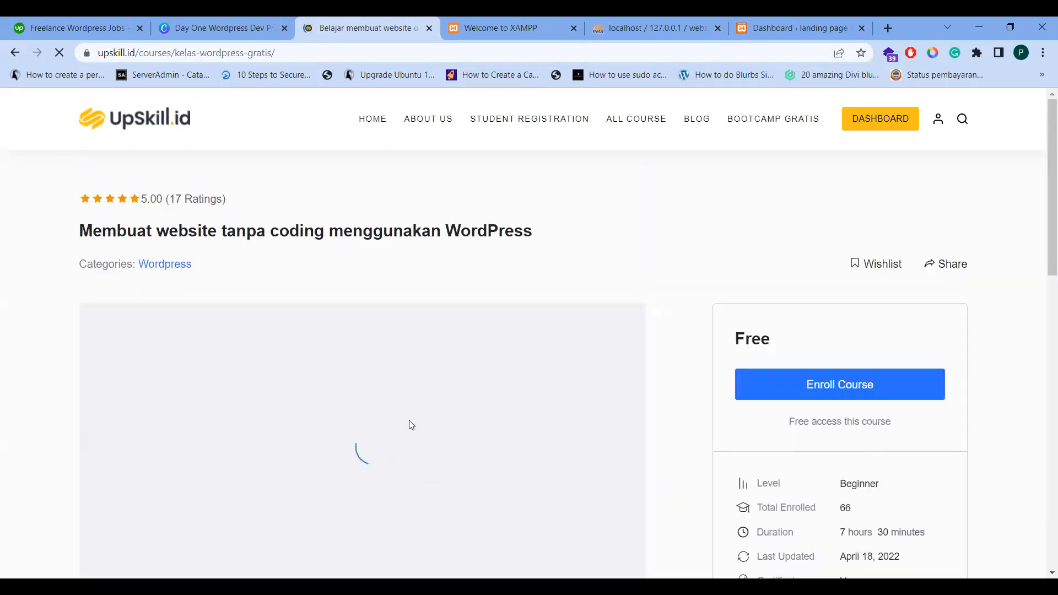
Start enrolling in the course and move from the sign-in dialog to the student registration form
scroll(490, 368, down, 3)
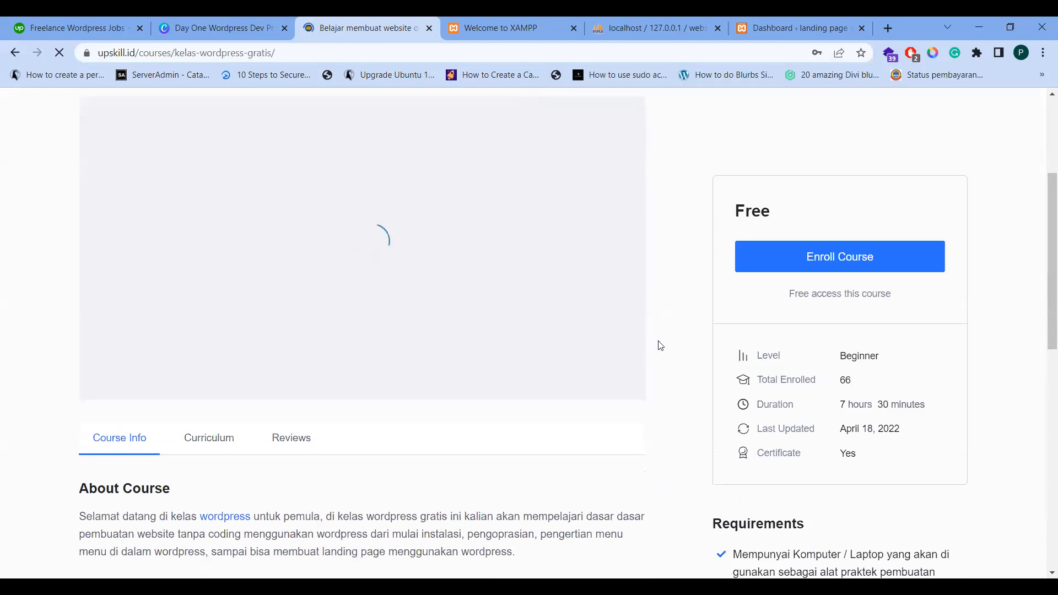
scroll(882, 277, up, 3)
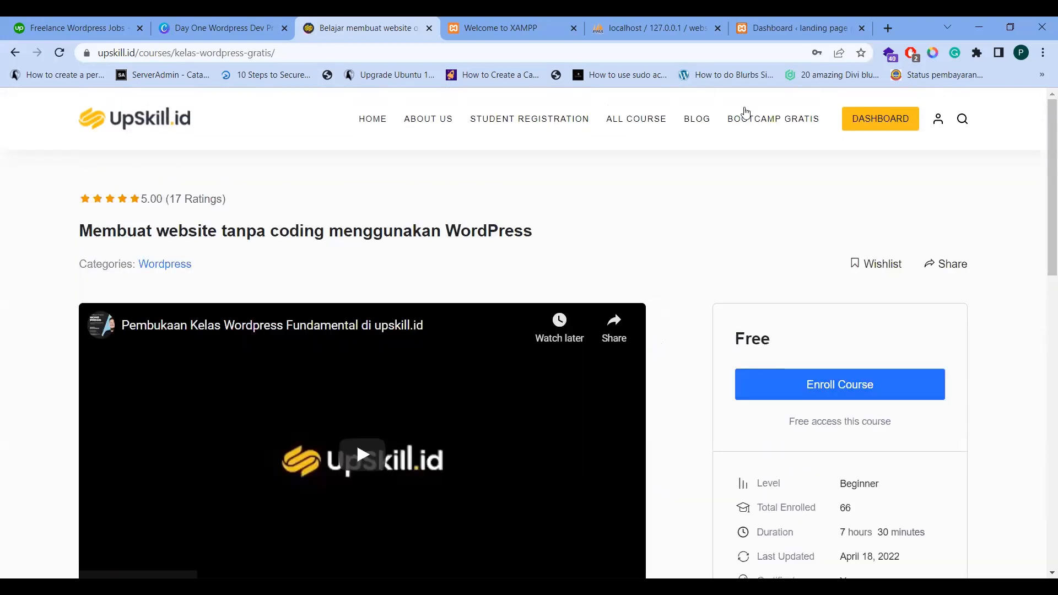
scroll(710, 287, down, 3)
click(824, 260)
click(463, 271)
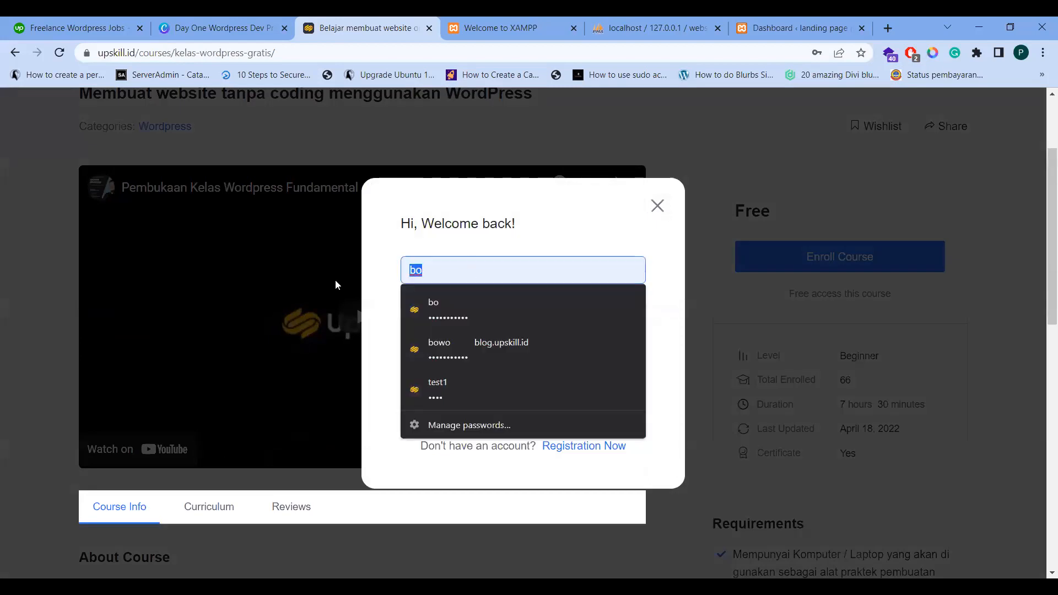
click(542, 216)
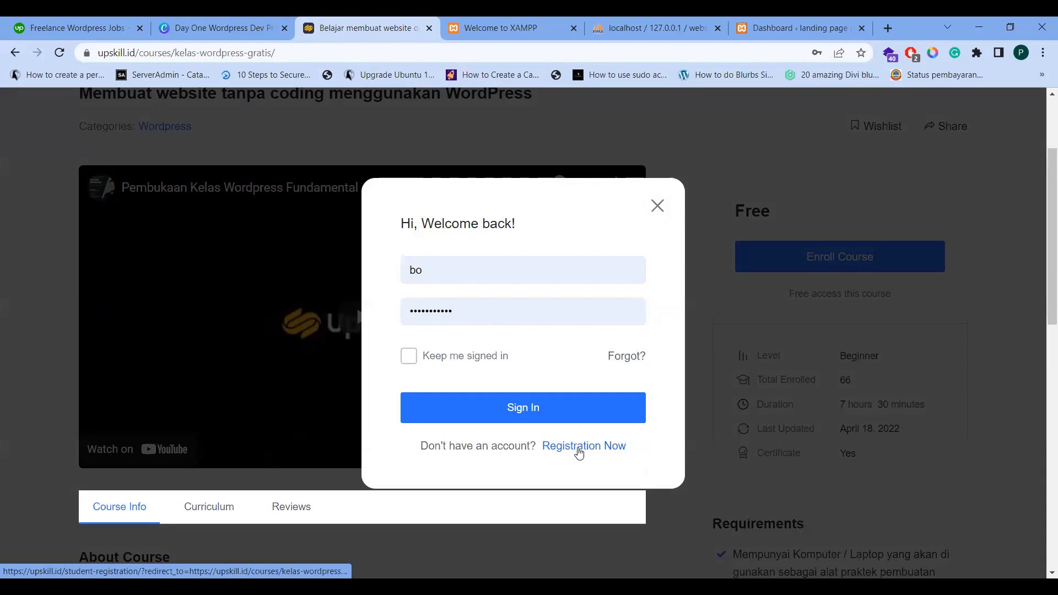
click(579, 449)
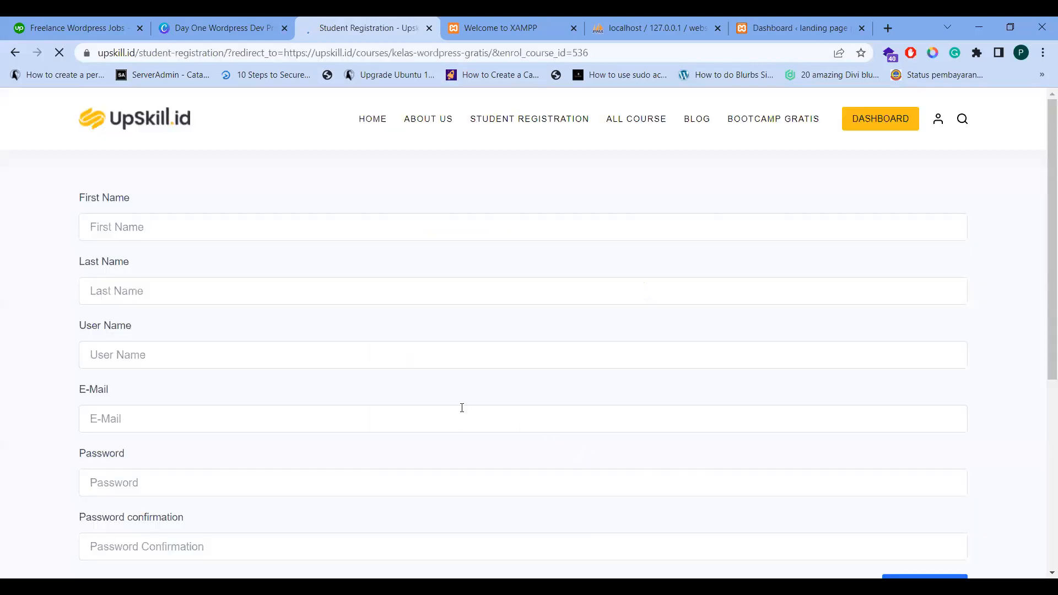
Fill the first and last name from the saved profile and enter a username
scroll(231, 276, down, 3)
scroll(236, 274, up, 3)
click(142, 222)
click(142, 223)
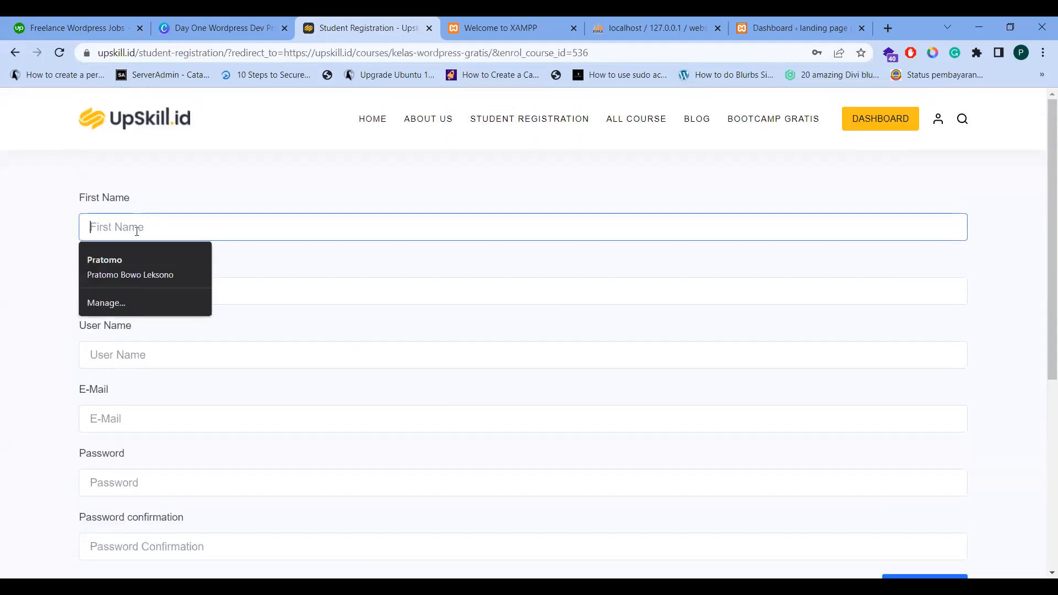
click(177, 270)
click(138, 346)
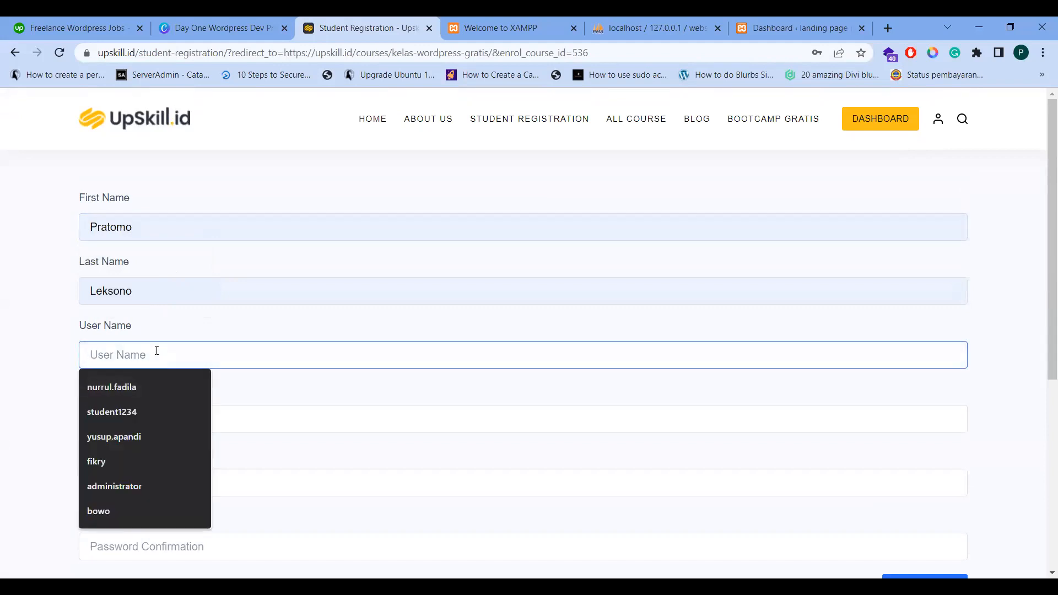
text(test)
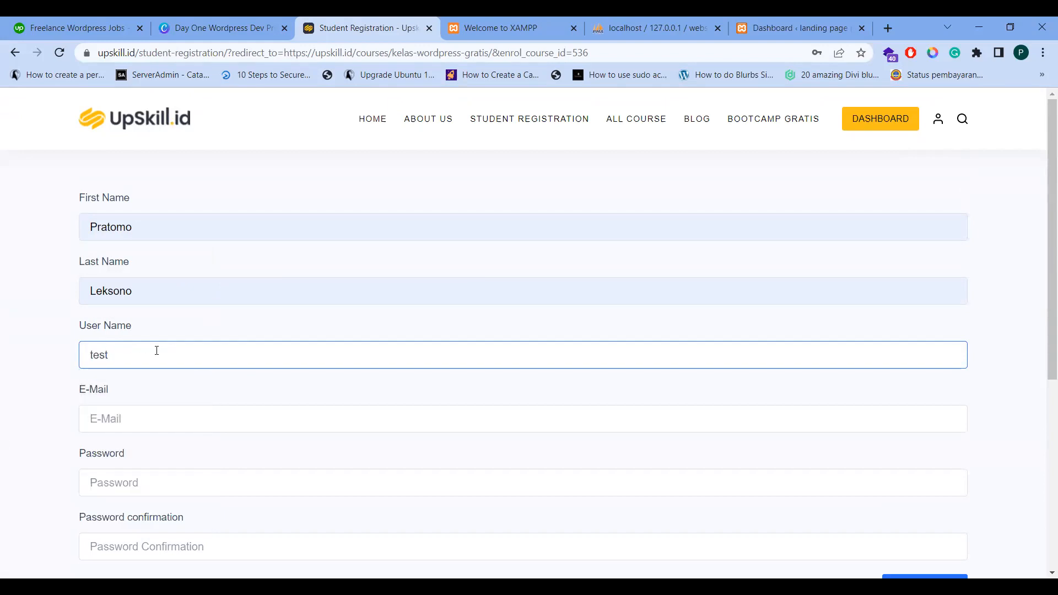
text(pratomo)
Enter the student's e-mail address, a password and its matching confirmation
key(Tab)
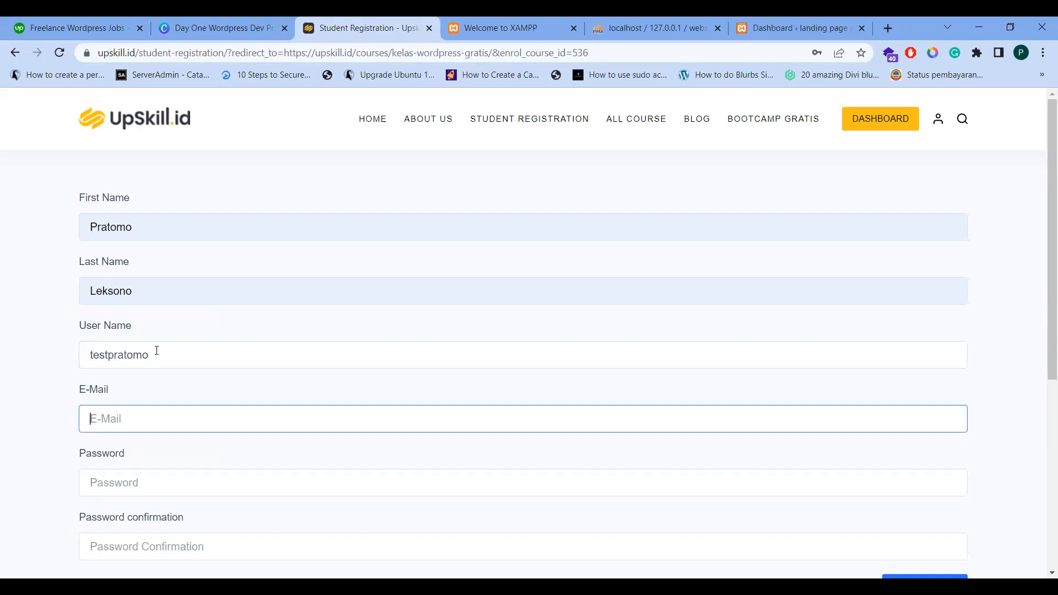
key(Tab)
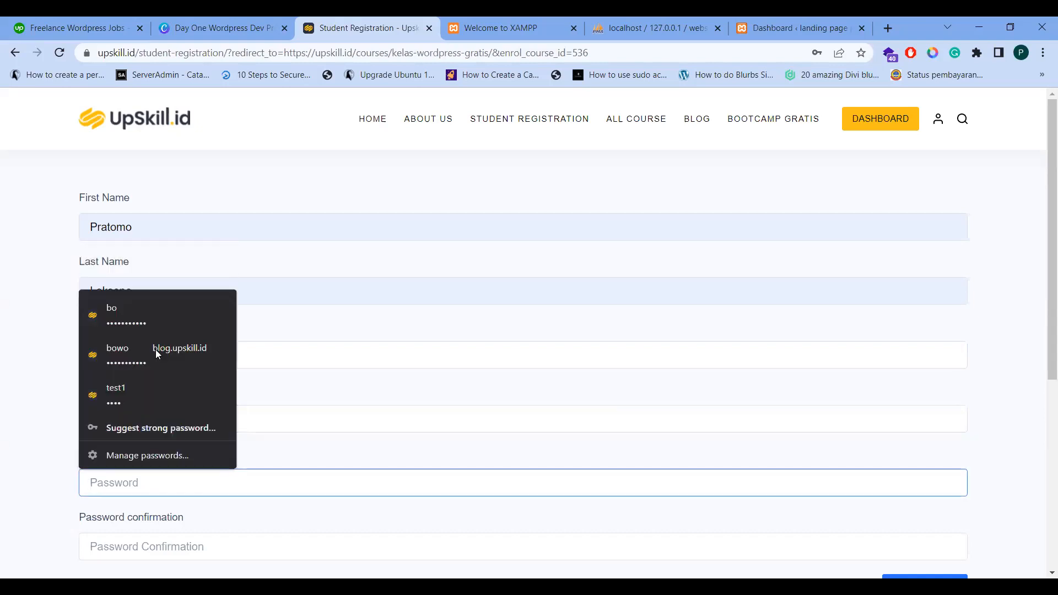
text(•••••••••••)
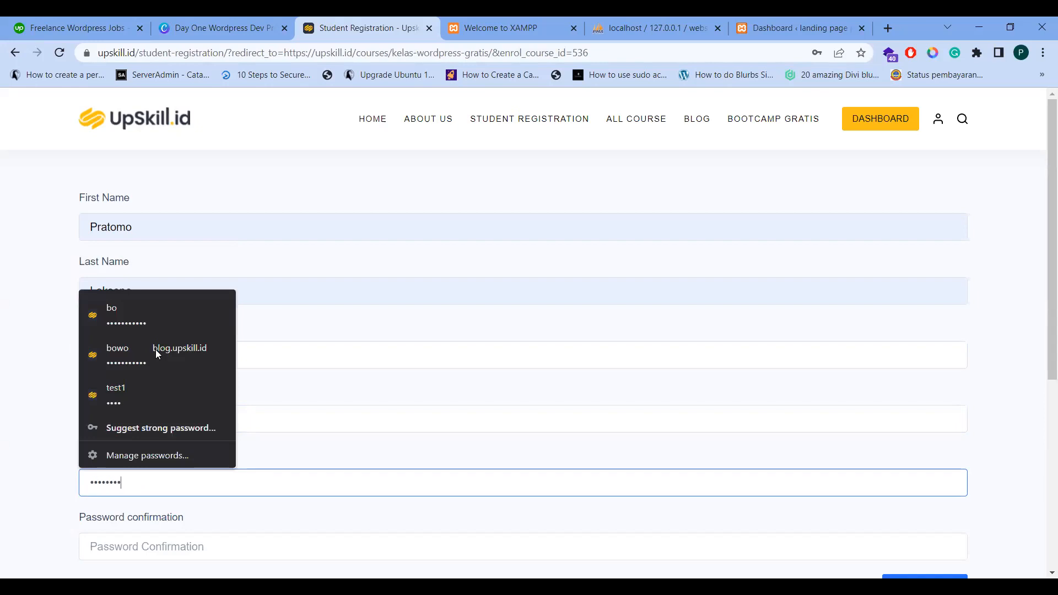
key(Tab)
text(••••••••)
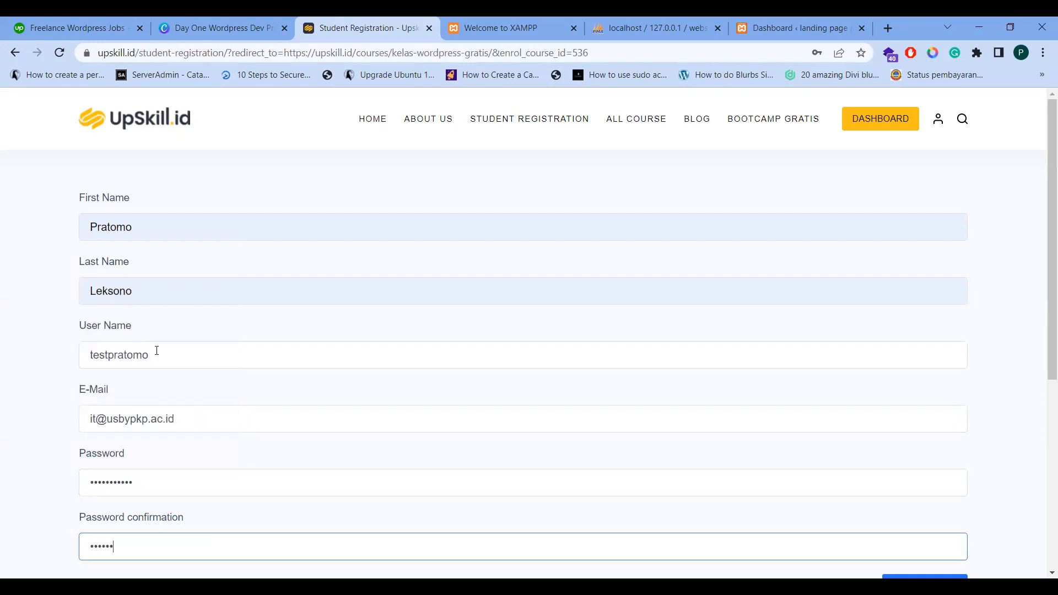
text(•••)
scroll(132, 229, down, 1)
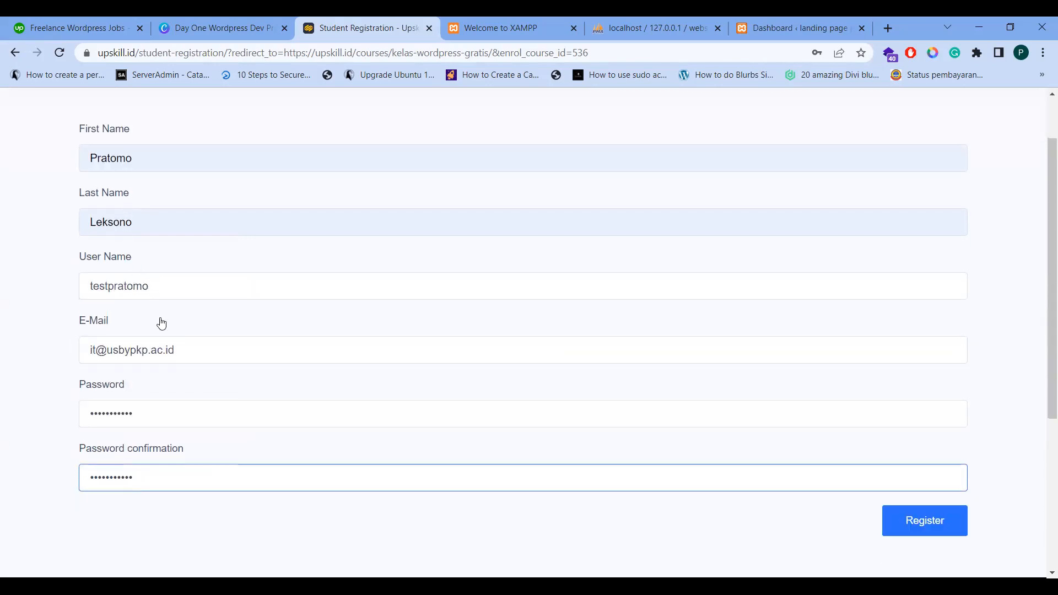
scroll(165, 325, down, 4)
scroll(909, 430, up, 2)
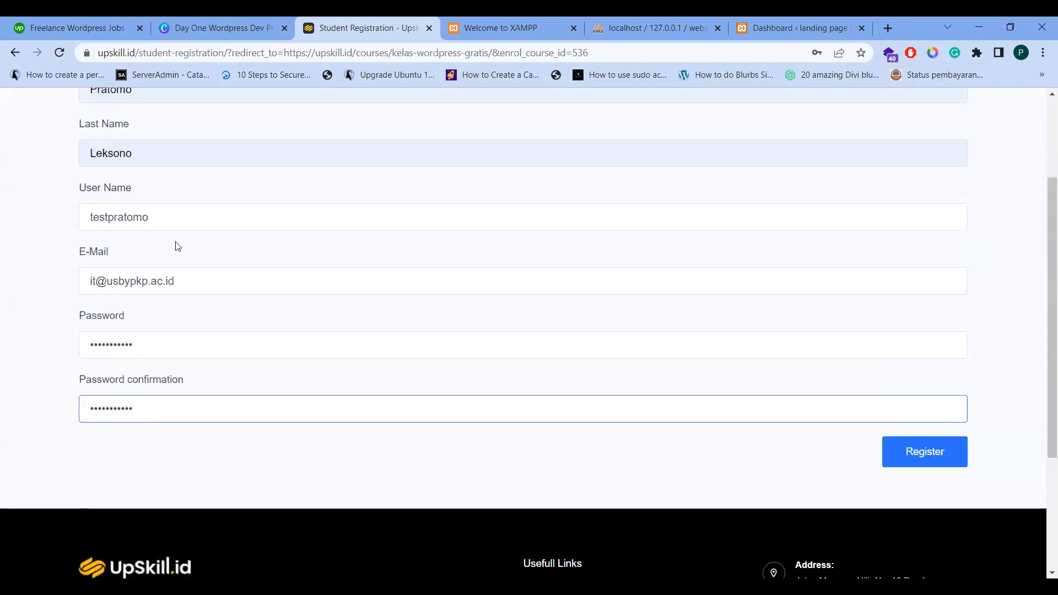
Submit the registration and dismiss Chrome's offer to save the password
click(948, 461)
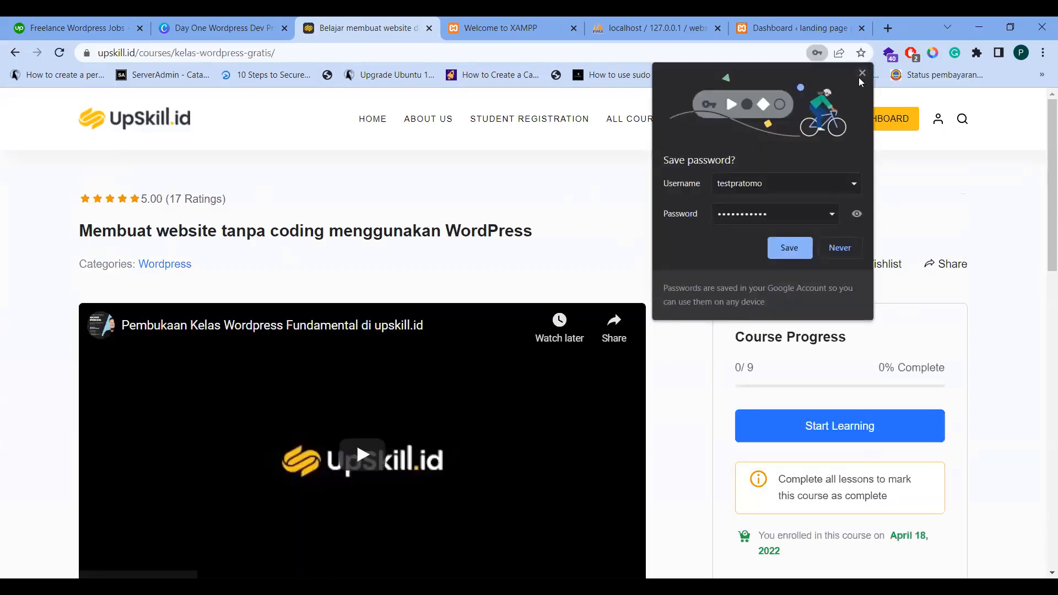
click(596, 191)
scroll(596, 191, down, 2)
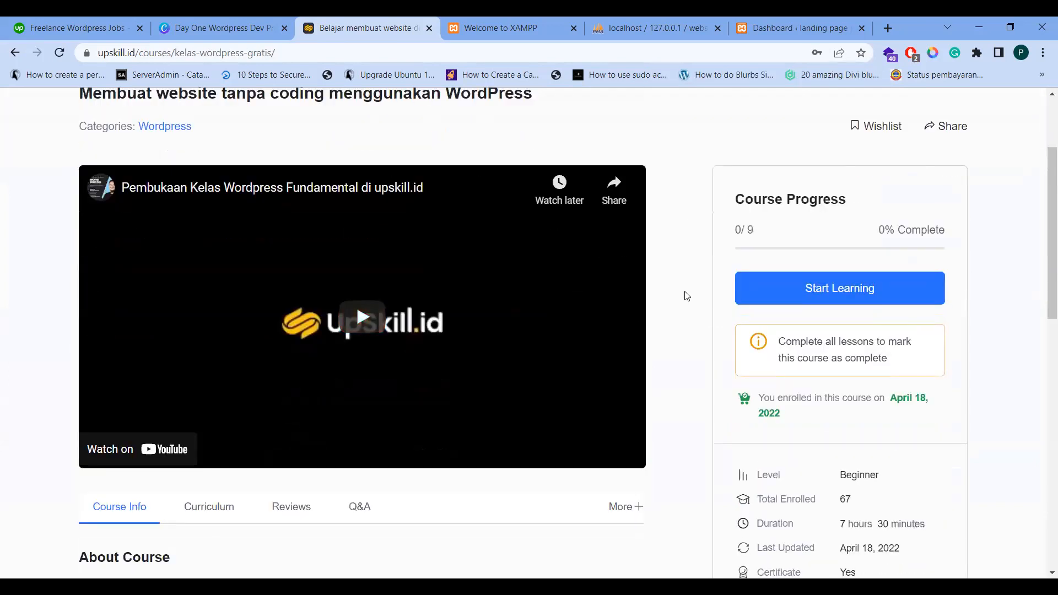
scroll(681, 288, down, 2)
scroll(686, 282, up, 3)
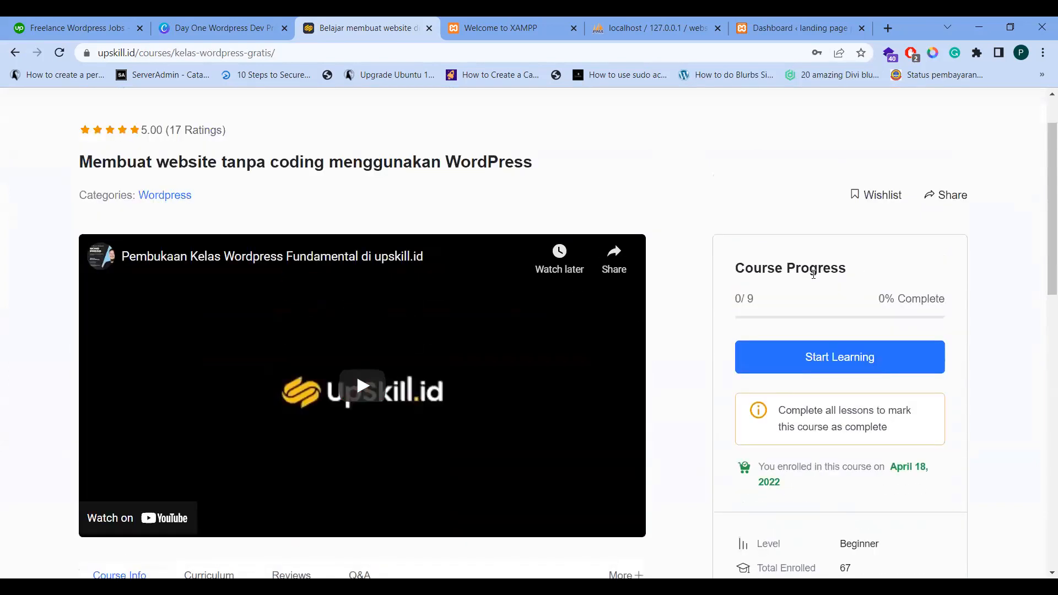
Start learning the course and mark the XAMPP installation video lesson complete
click(822, 359)
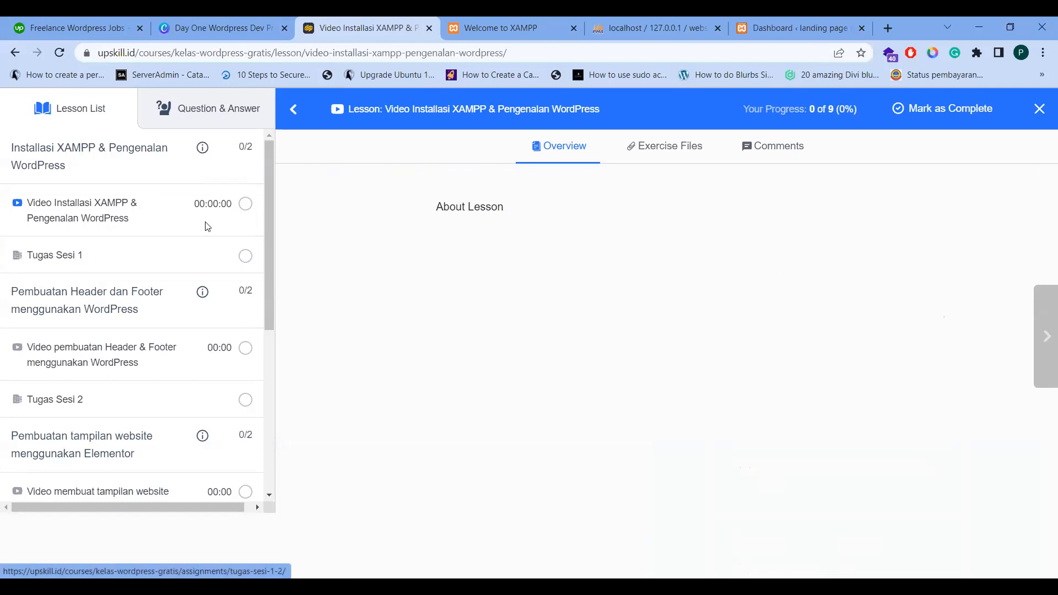
click(160, 212)
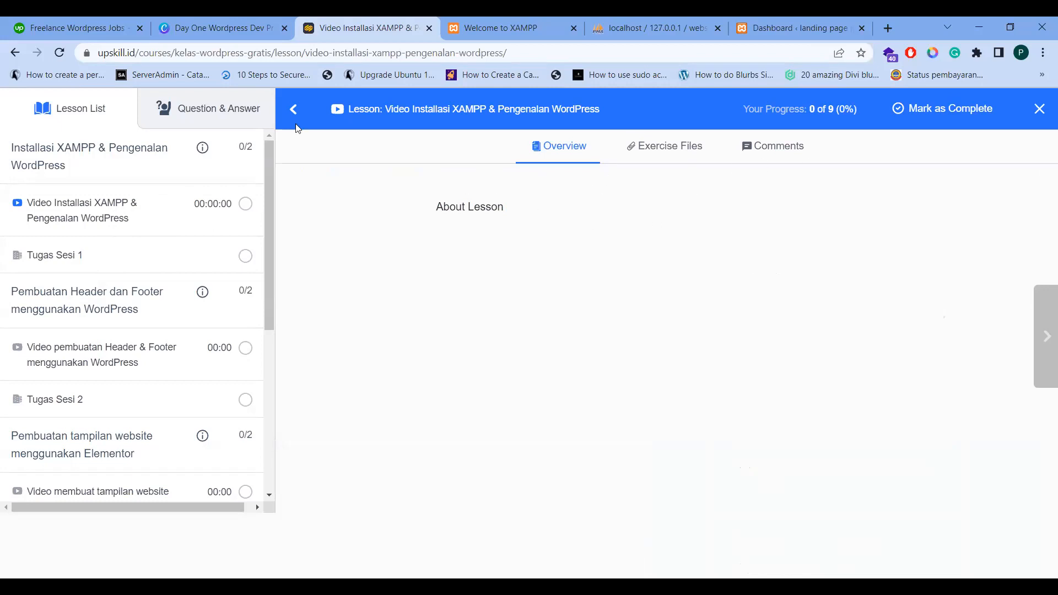
click(938, 107)
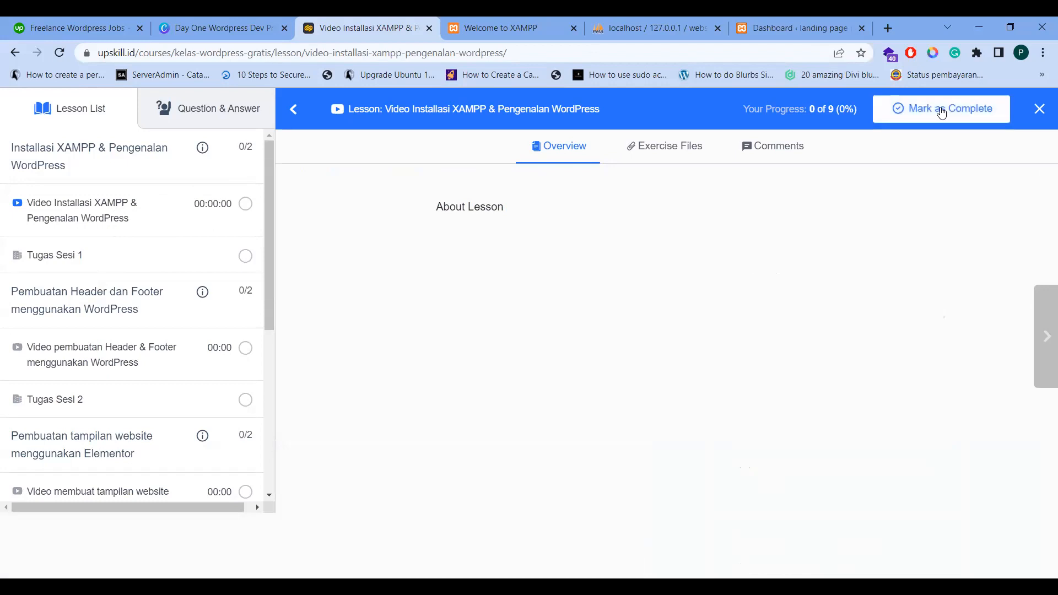
click(995, 122)
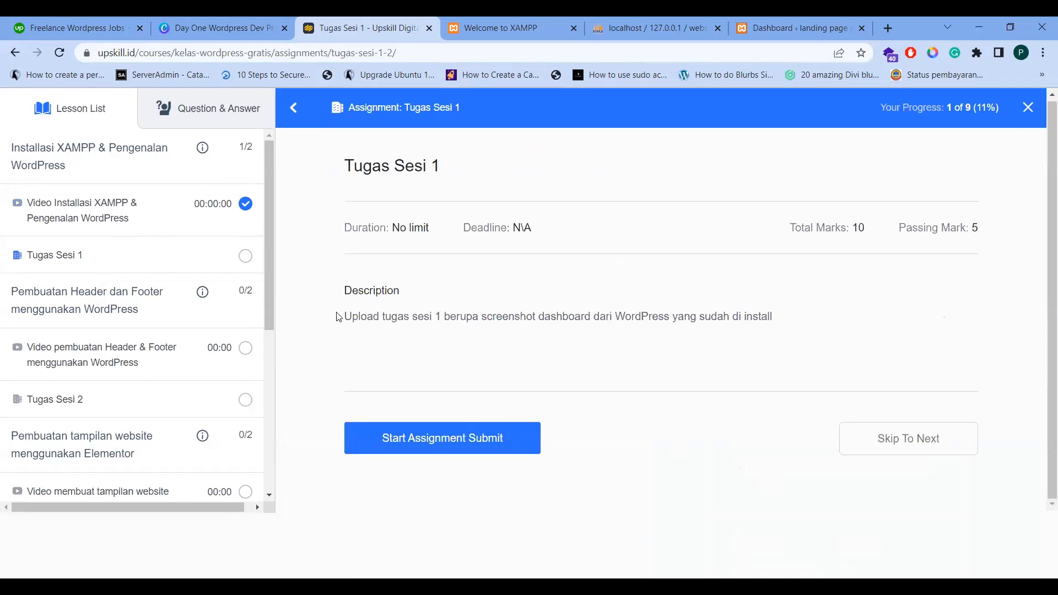
drag(337, 321, 805, 346)
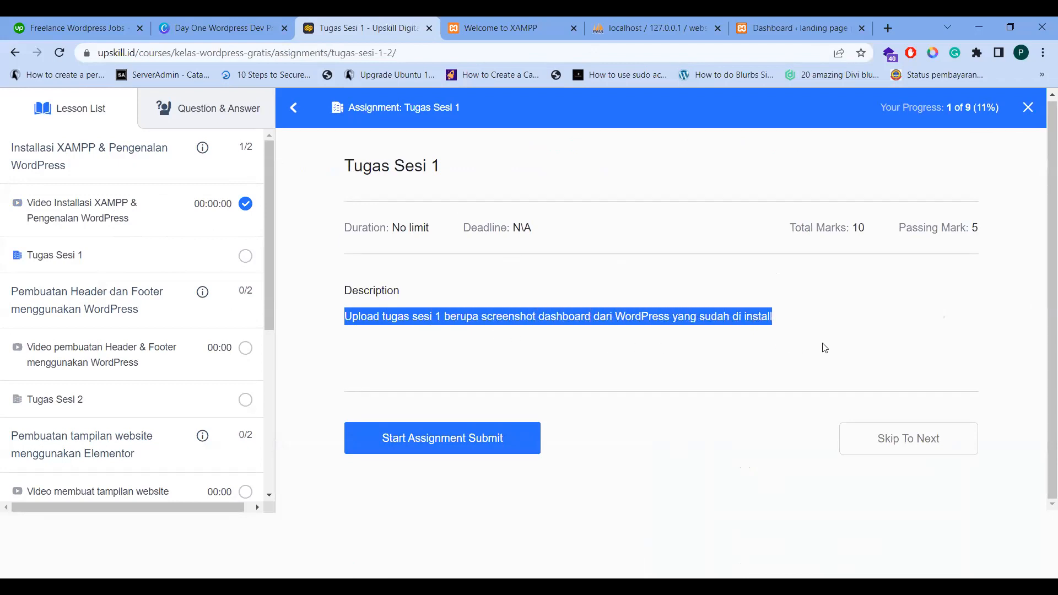
click(773, 27)
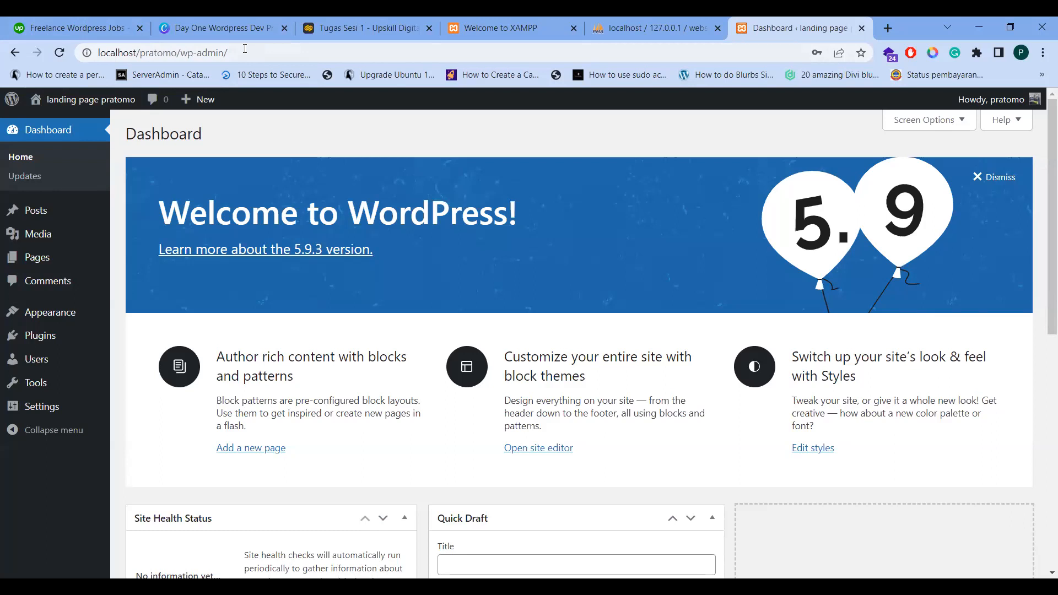
click(99, 52)
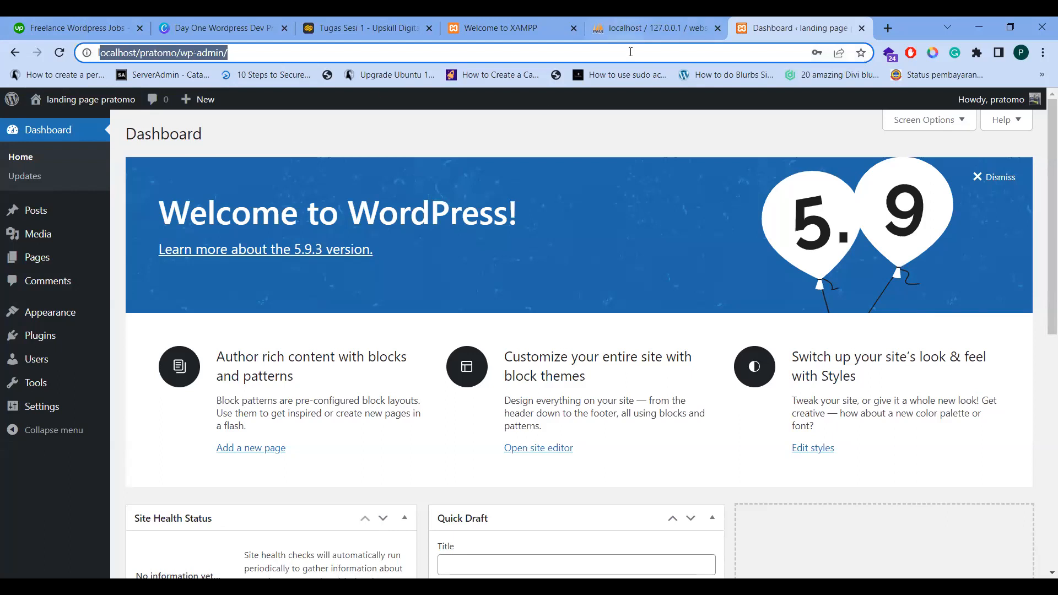
click(498, 23)
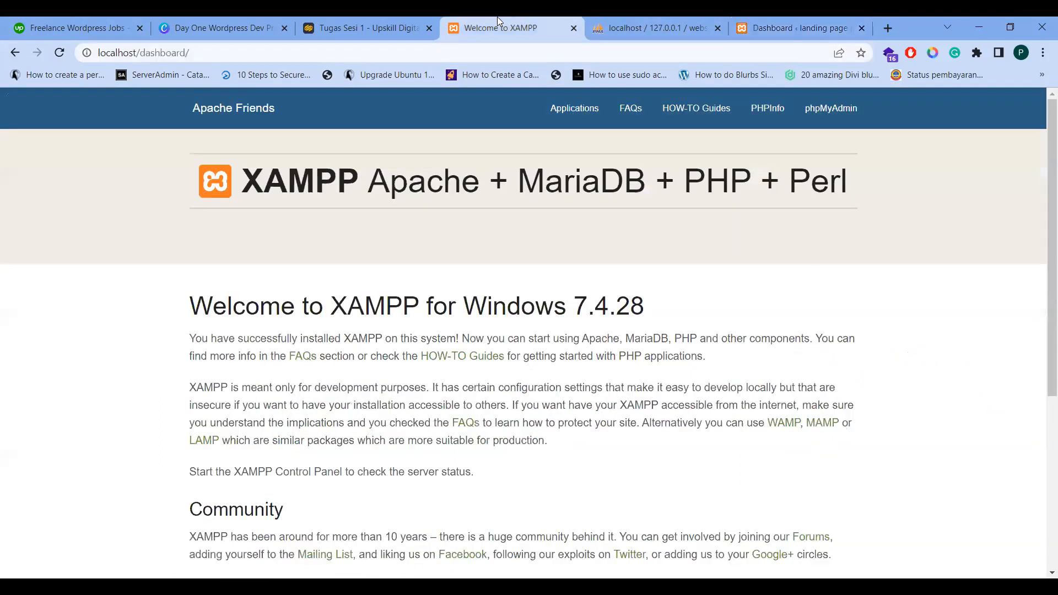
click(320, 29)
click(632, 385)
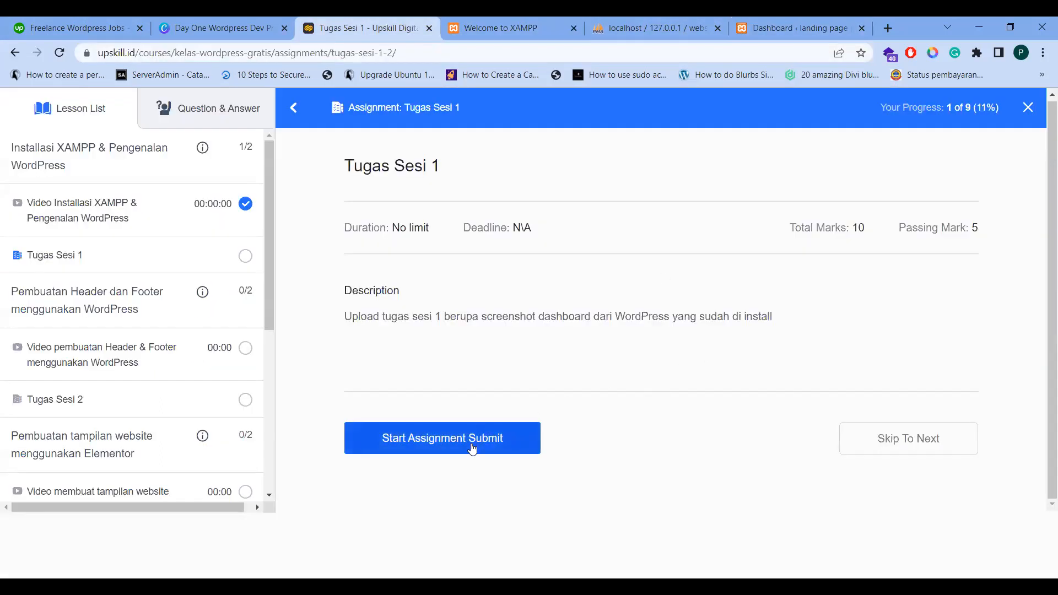
Submit Tugas Sesi 1 with the note 'ini soreenshot saya ka' and Ramadhan-Bootcamp-Background-2022-B.jpg attached
click(452, 435)
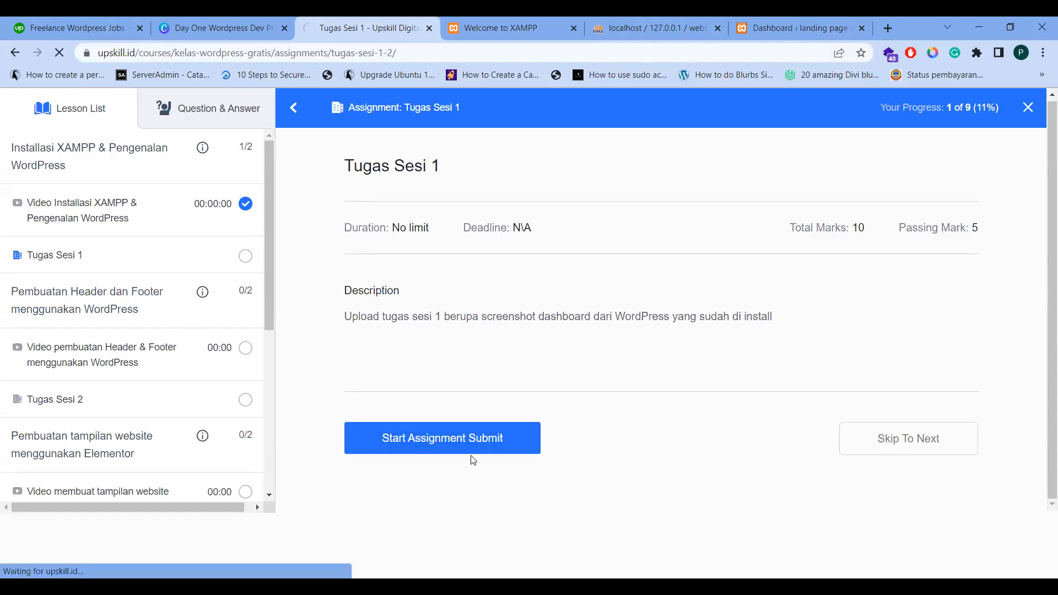
scroll(398, 288, down, 2)
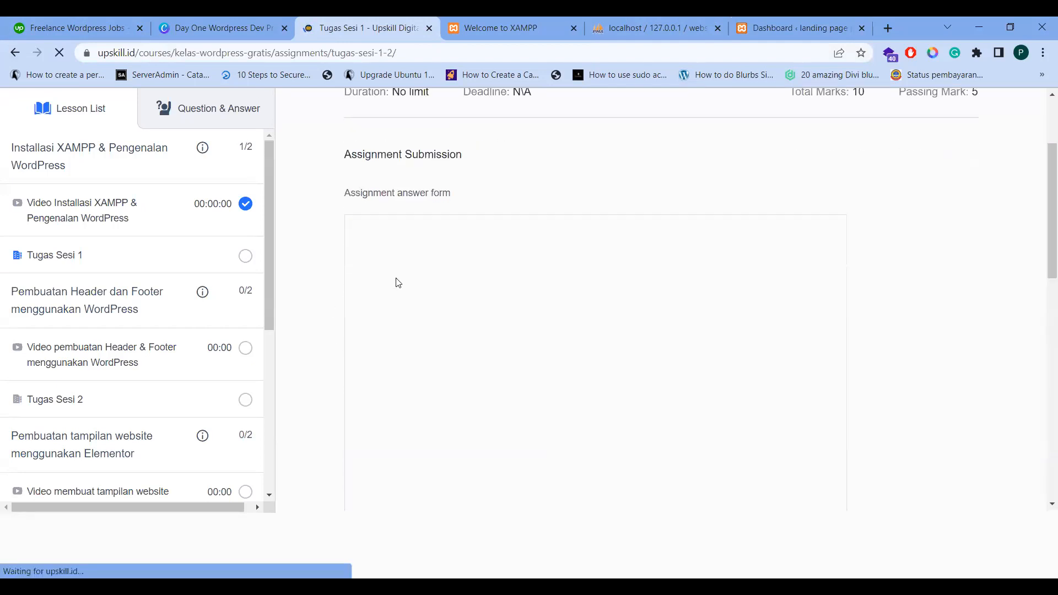
click(396, 281)
text(ini)
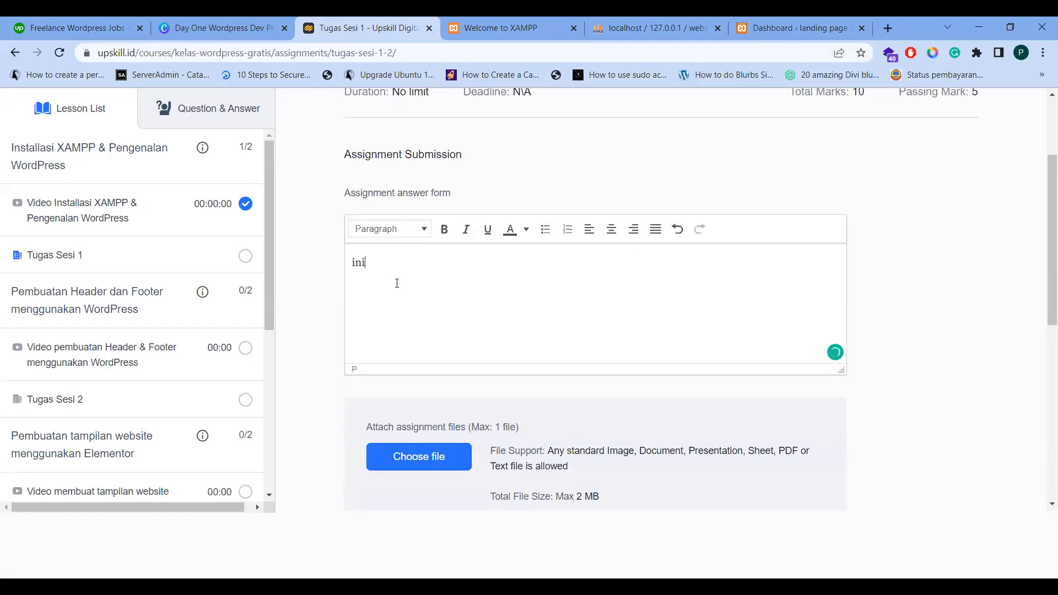
text( soreenshot saya kak)
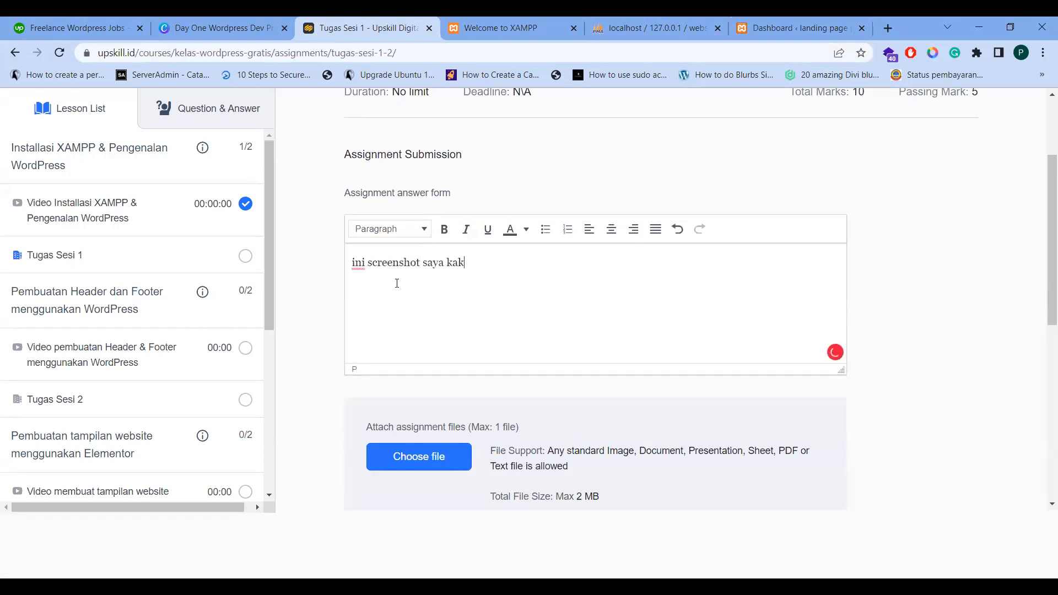
click(445, 468)
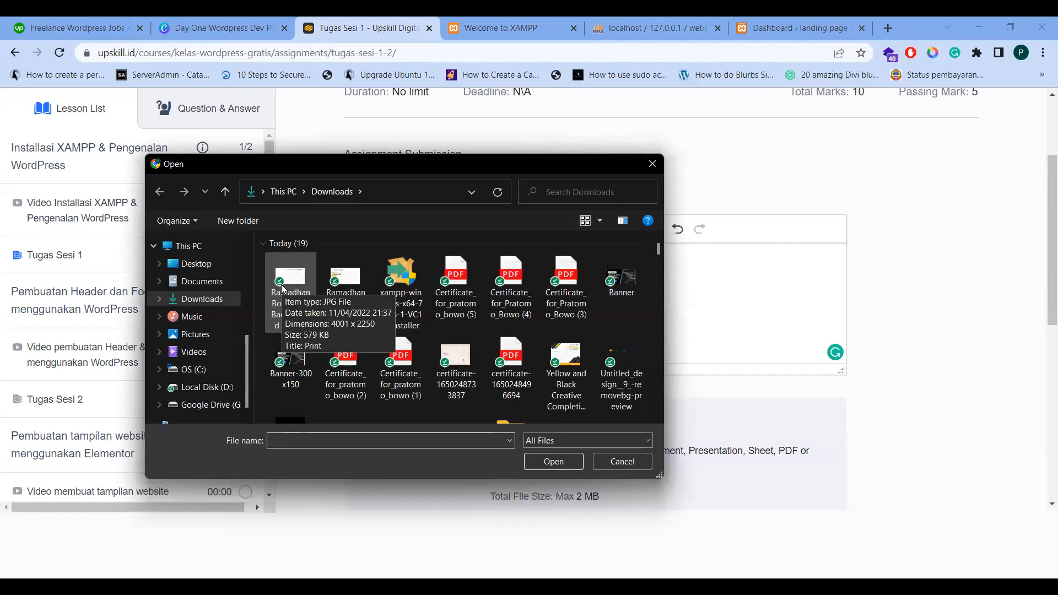
double_click(282, 288)
scroll(474, 386, down, 3)
click(449, 402)
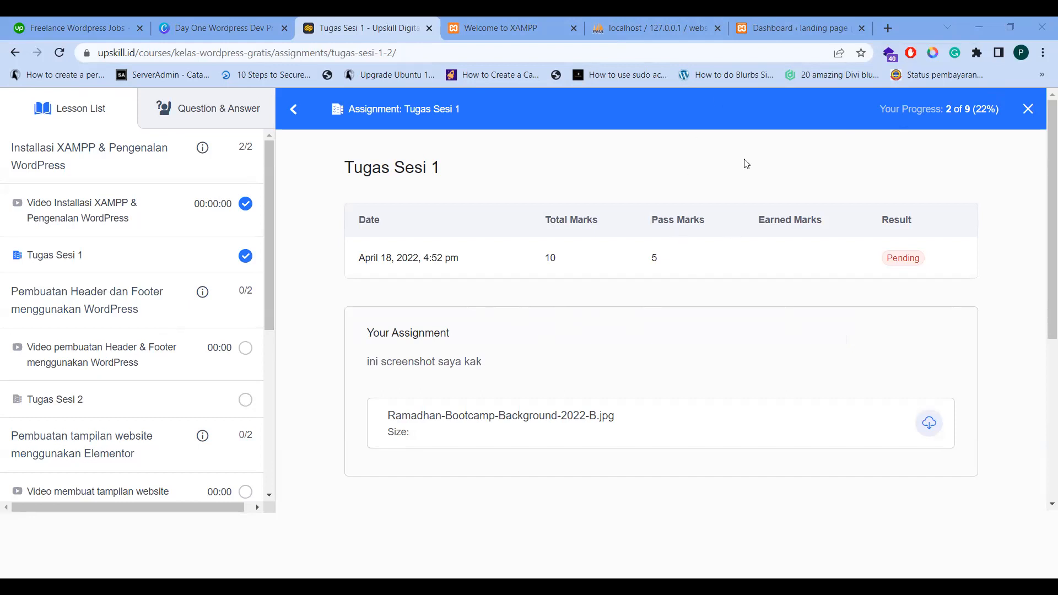
click(135, 223)
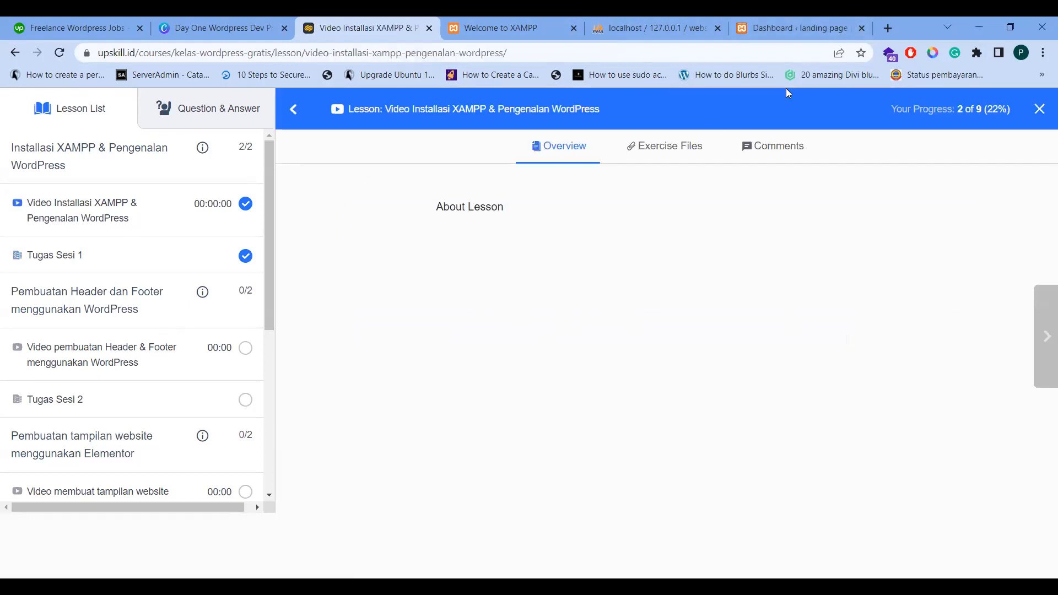
click(1040, 109)
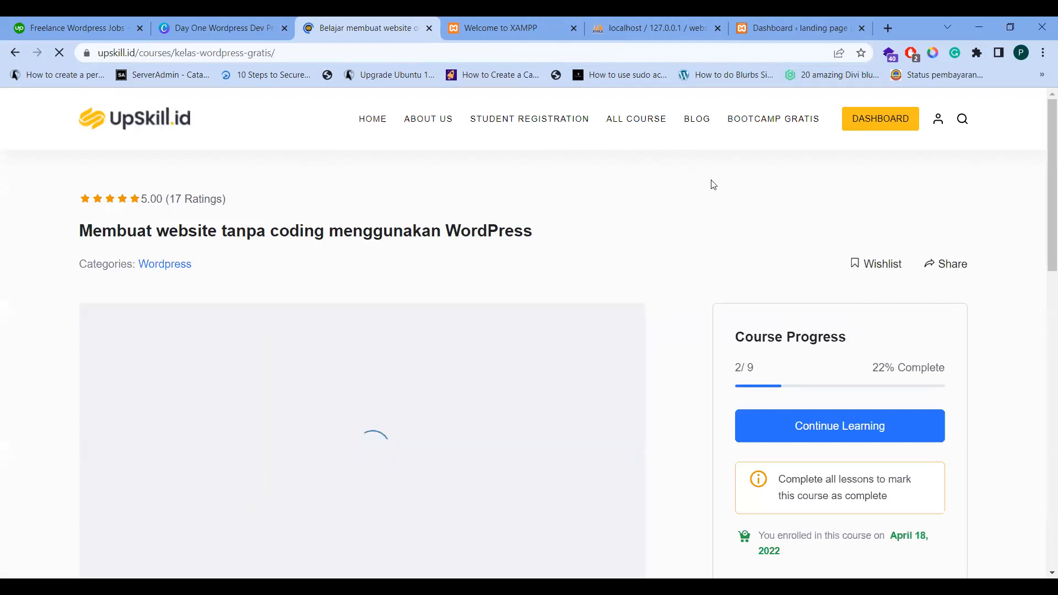
scroll(758, 265, down, 2)
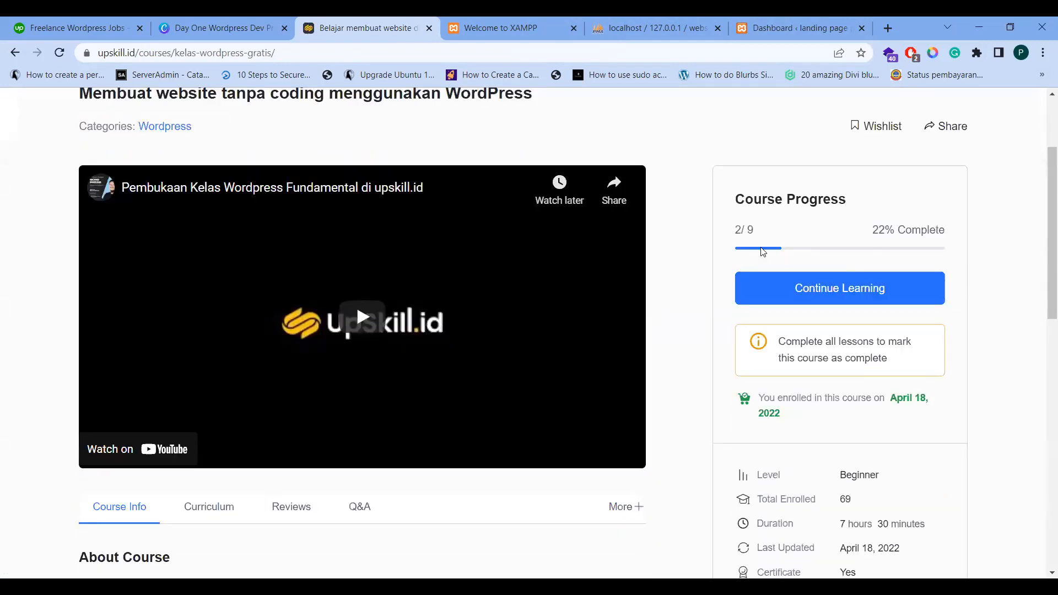
scroll(217, 302, down, 5)
scroll(226, 298, up, 7)
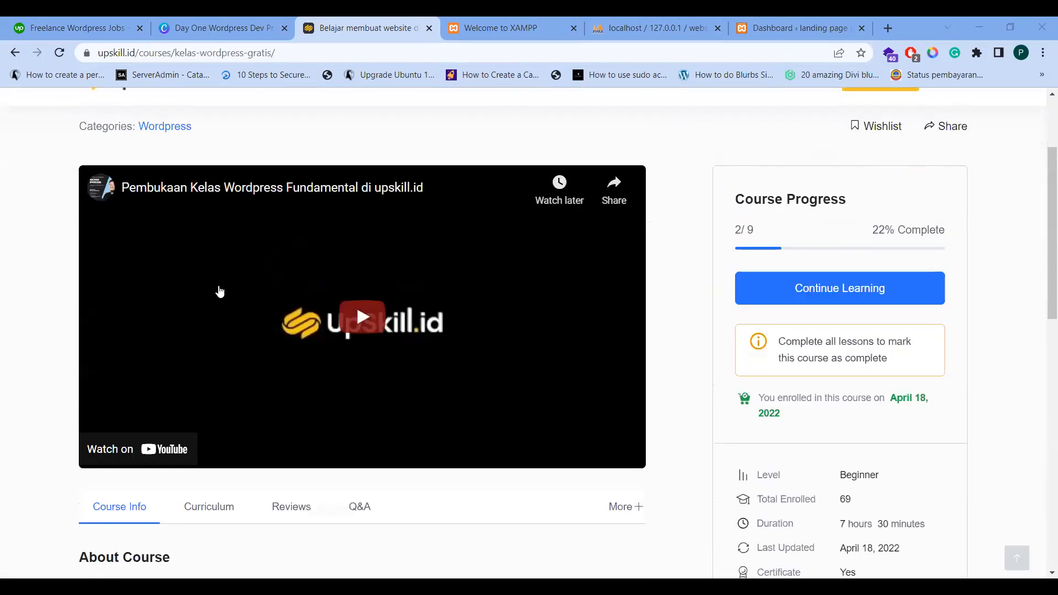
drag(74, 243, 563, 226)
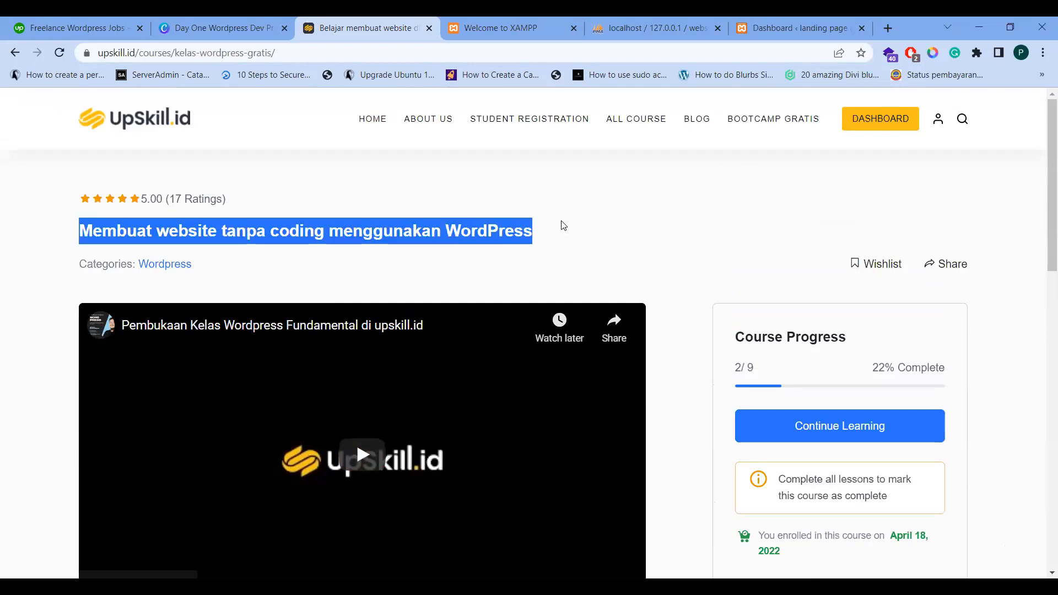
click(566, 227)
scroll(736, 300, down, 2)
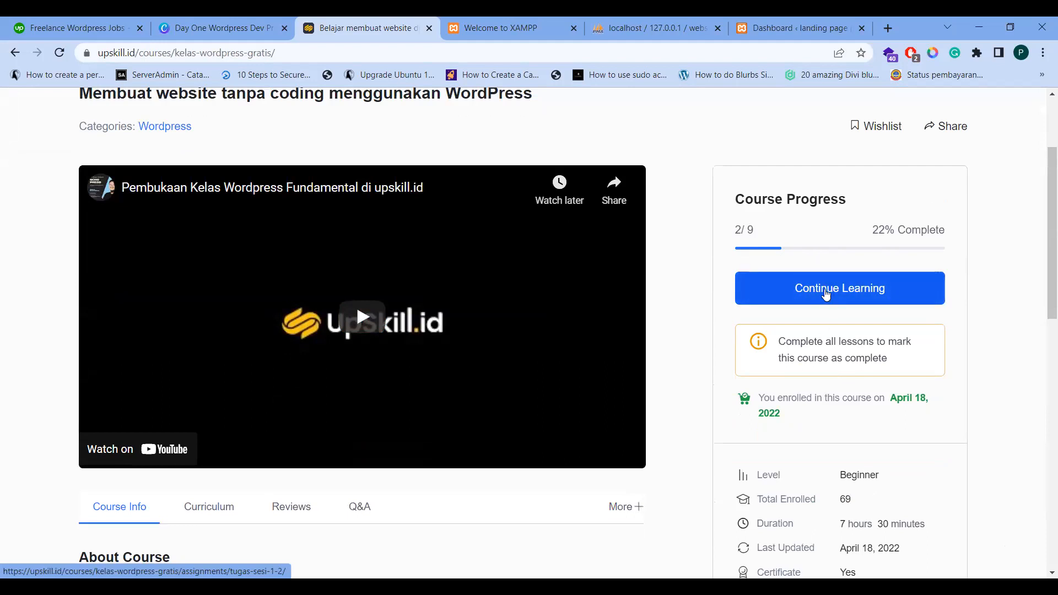
scroll(284, 366, down, 6)
scroll(319, 365, down, 5)
scroll(256, 323, up, 7)
click(209, 300)
scroll(232, 298, down, 3)
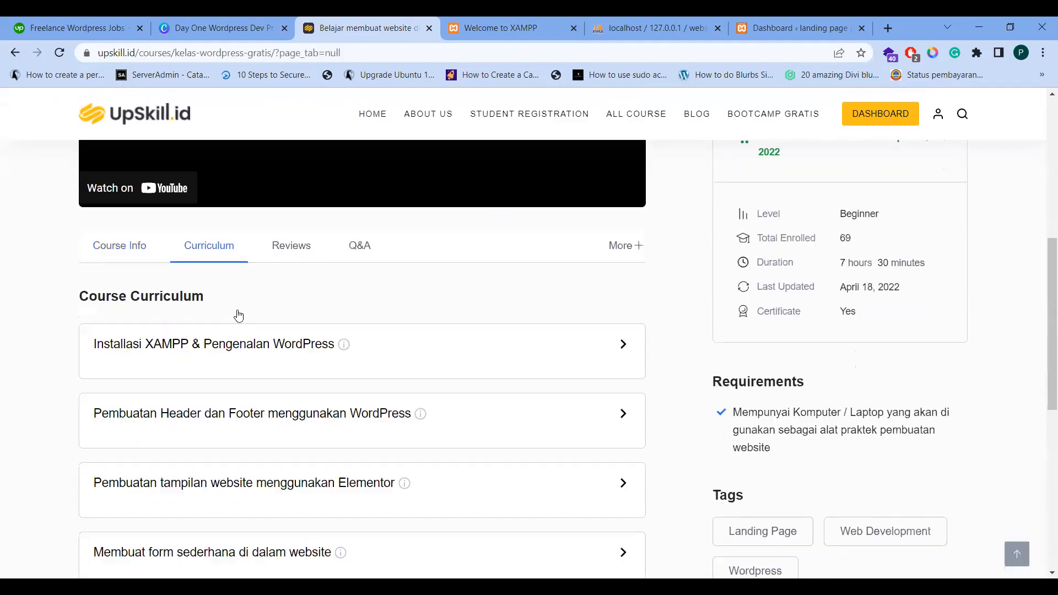
click(443, 276)
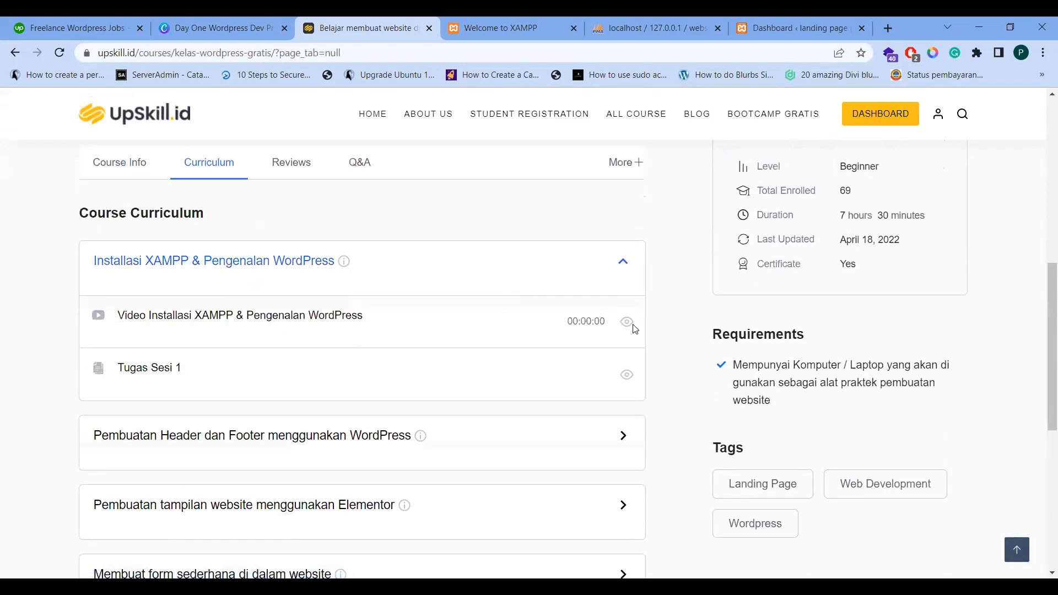
scroll(815, 314, up, 5)
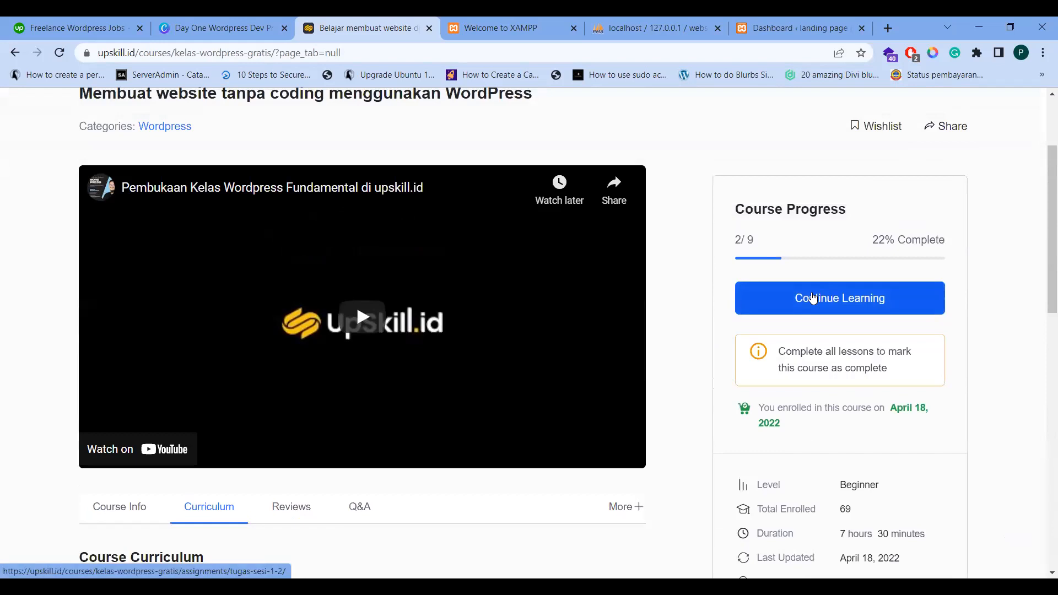
click(811, 299)
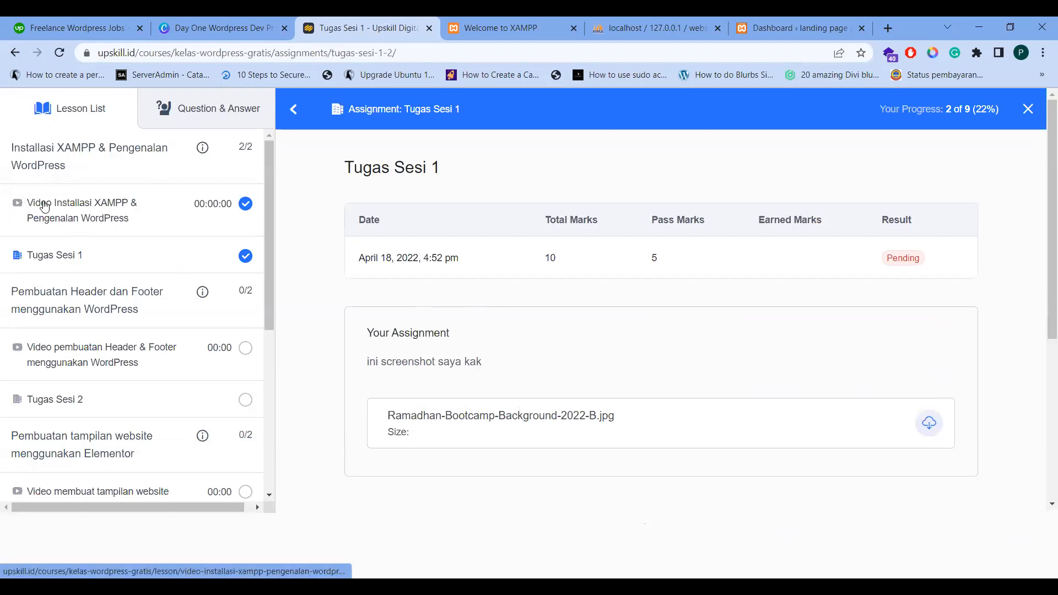
Revisit the XAMPP installation lesson, then open the Header & Footer WordPress video lesson
click(110, 216)
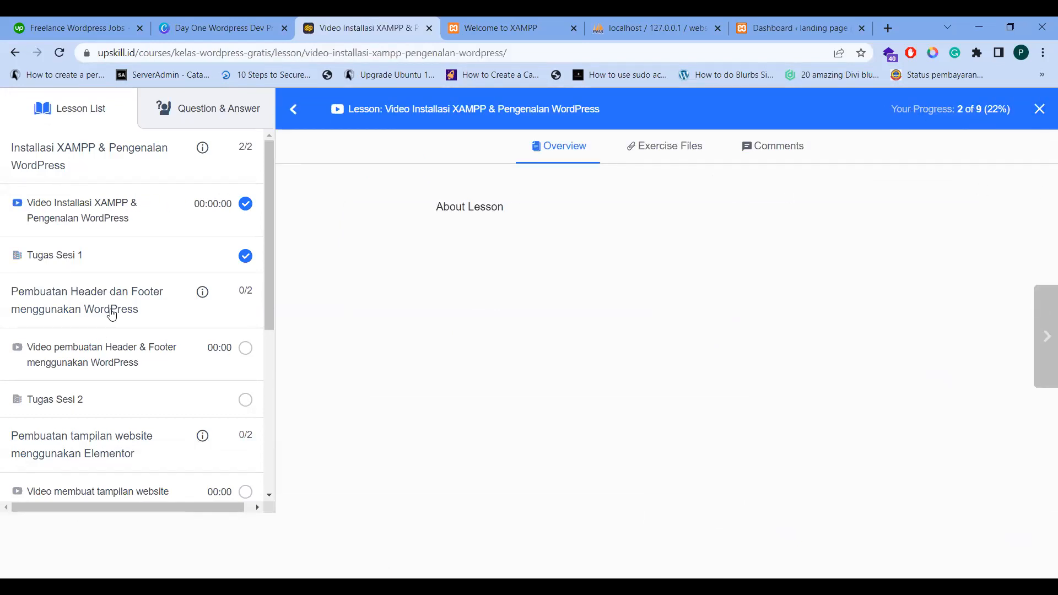
click(109, 356)
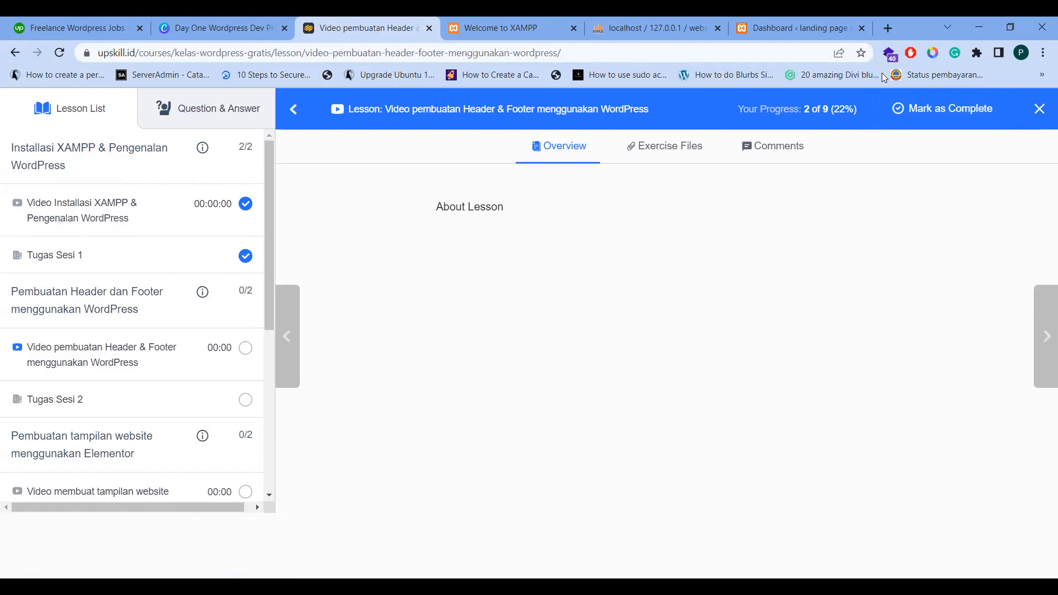
key(alt+Tab)
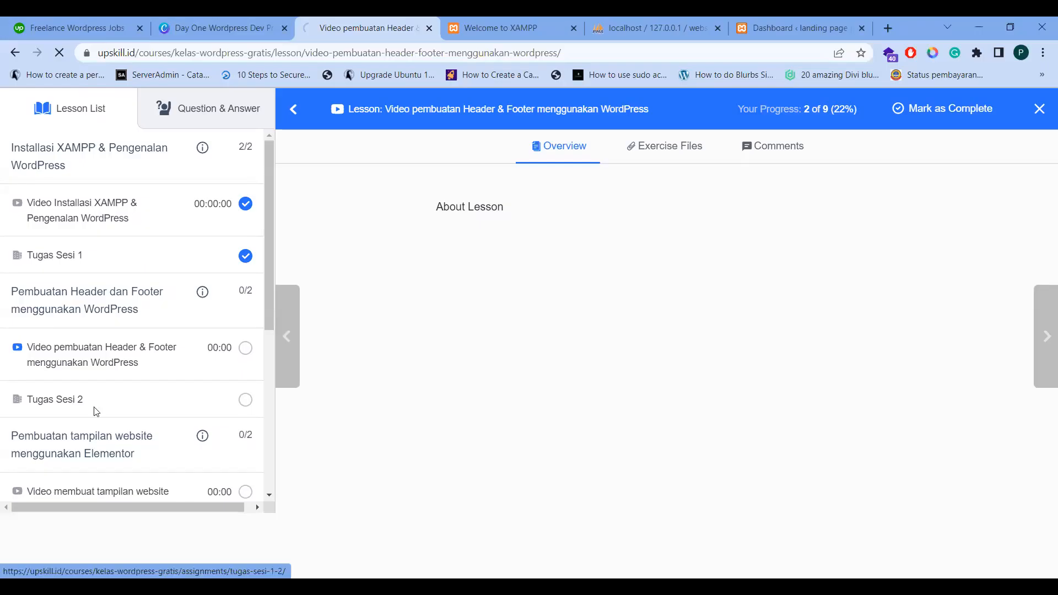
Start the Tugas Sesi 2 submission, write a short personal note in the answer editor and select it
click(101, 404)
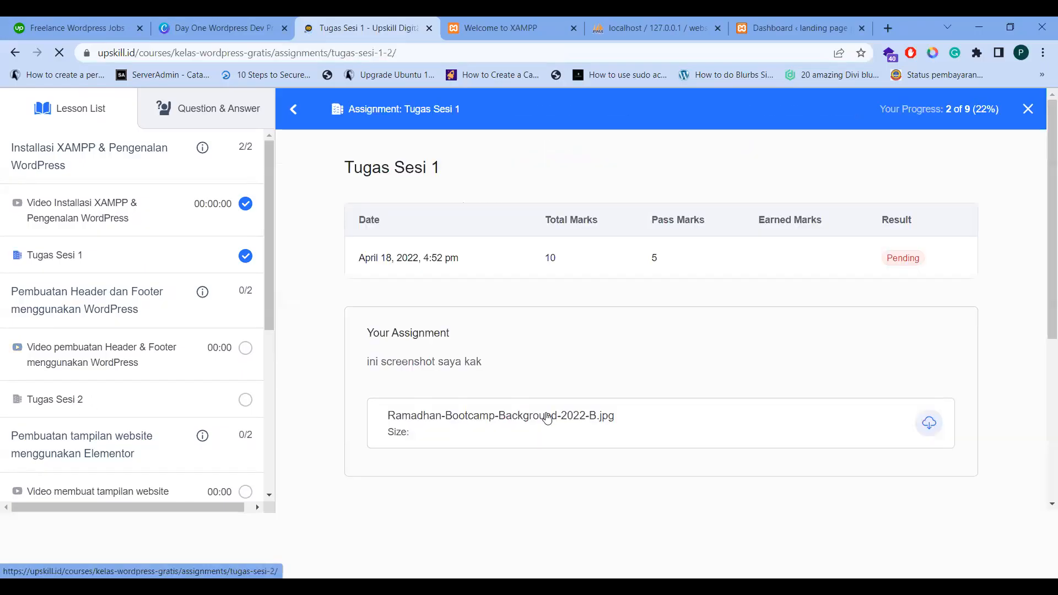
click(424, 444)
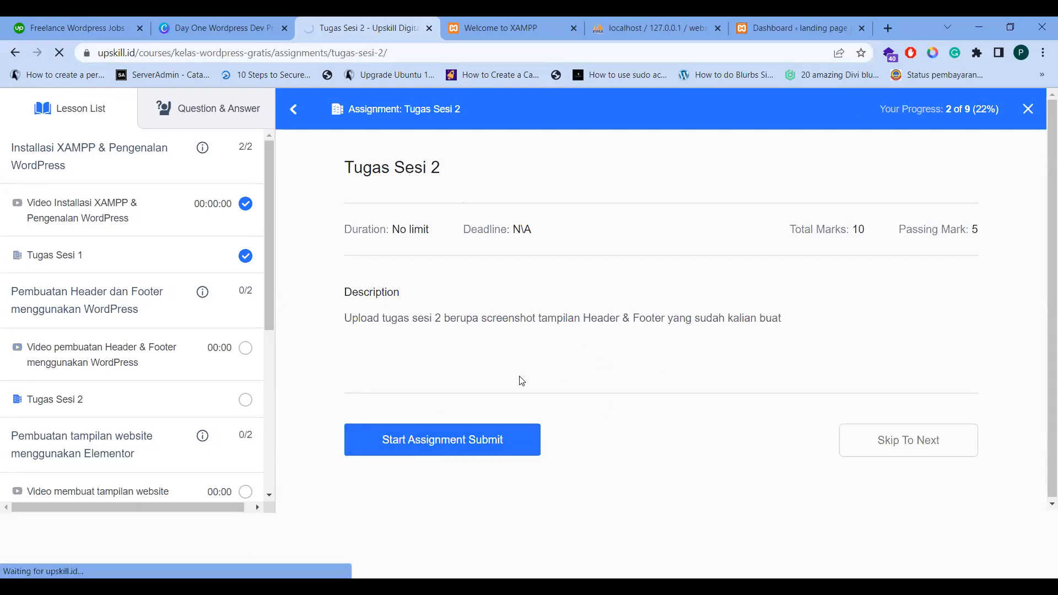
scroll(418, 386, down, 5)
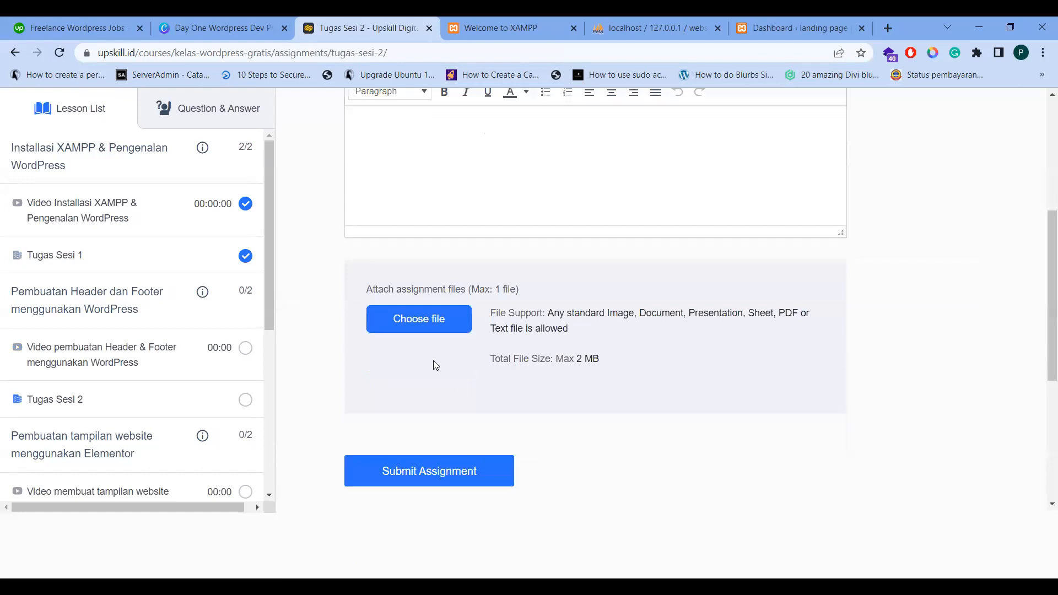
scroll(435, 325, up, 5)
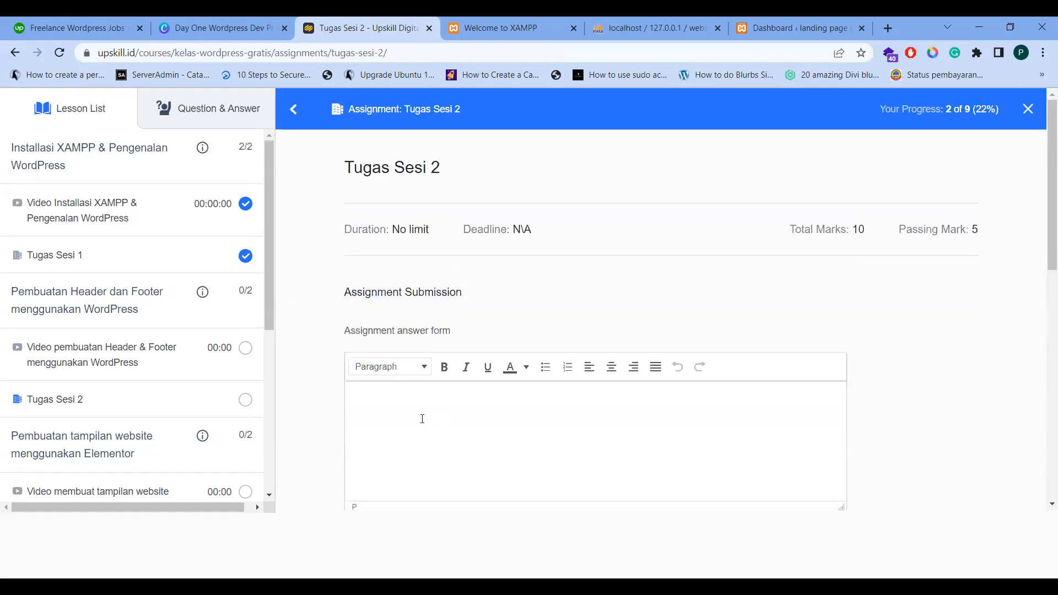
scroll(428, 384, down, 1)
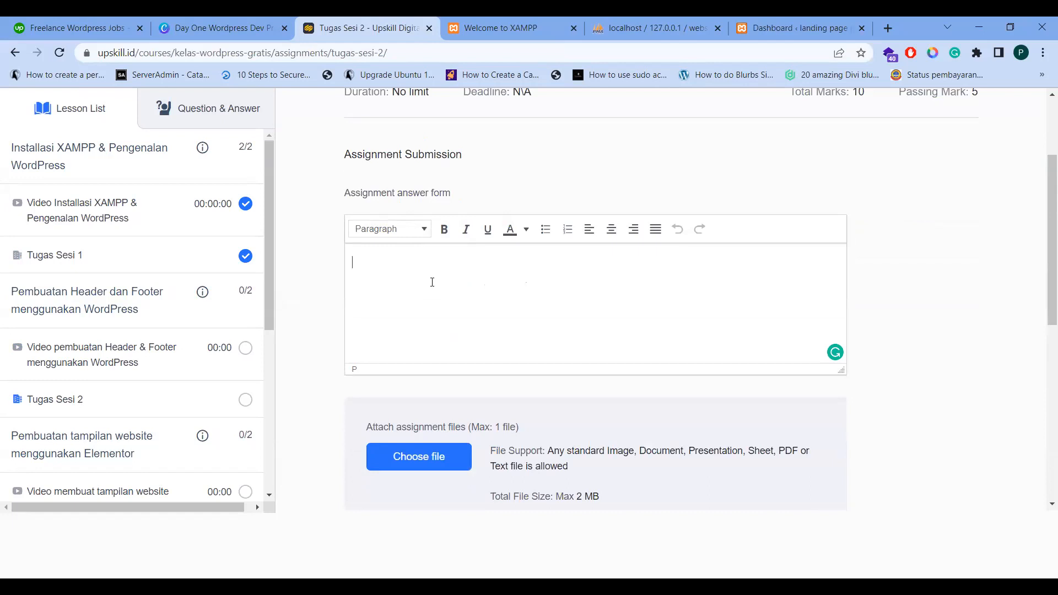
text(ini tugas saya rafi kak)
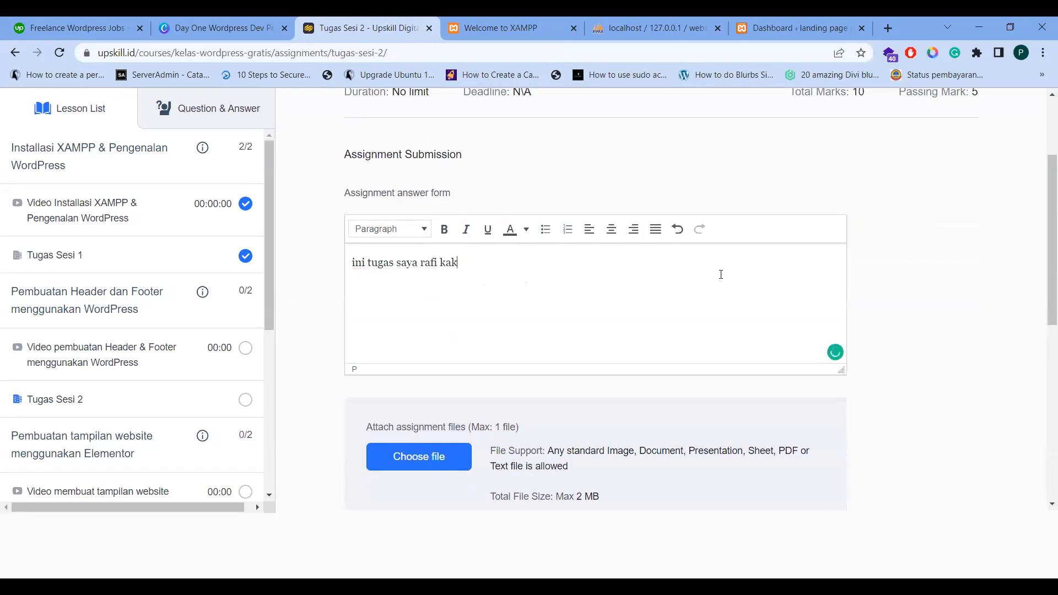
key(ctrl+a)
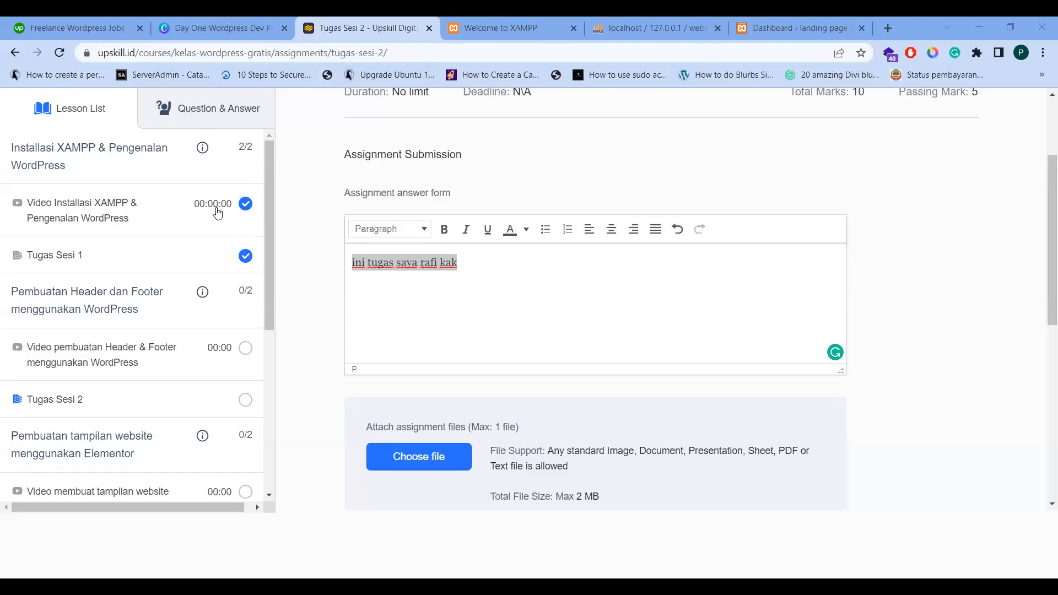
scroll(1036, 140, up, 1)
Close the Tugas Sesi 2 form and continue the WordPress course from its card in ALL COURSE
scroll(1036, 139, up, 1)
click(1032, 114)
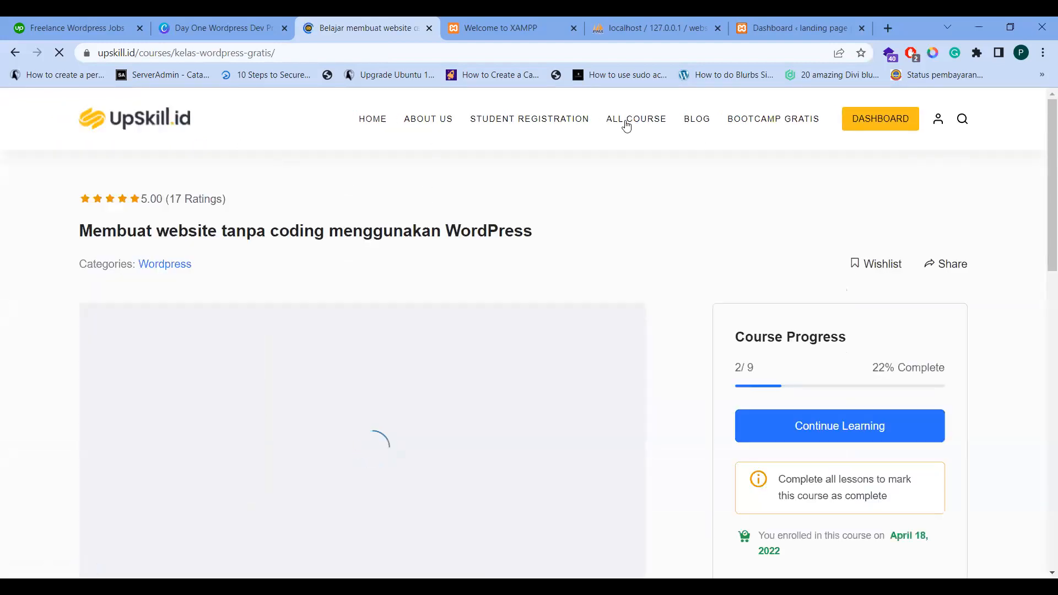
click(627, 126)
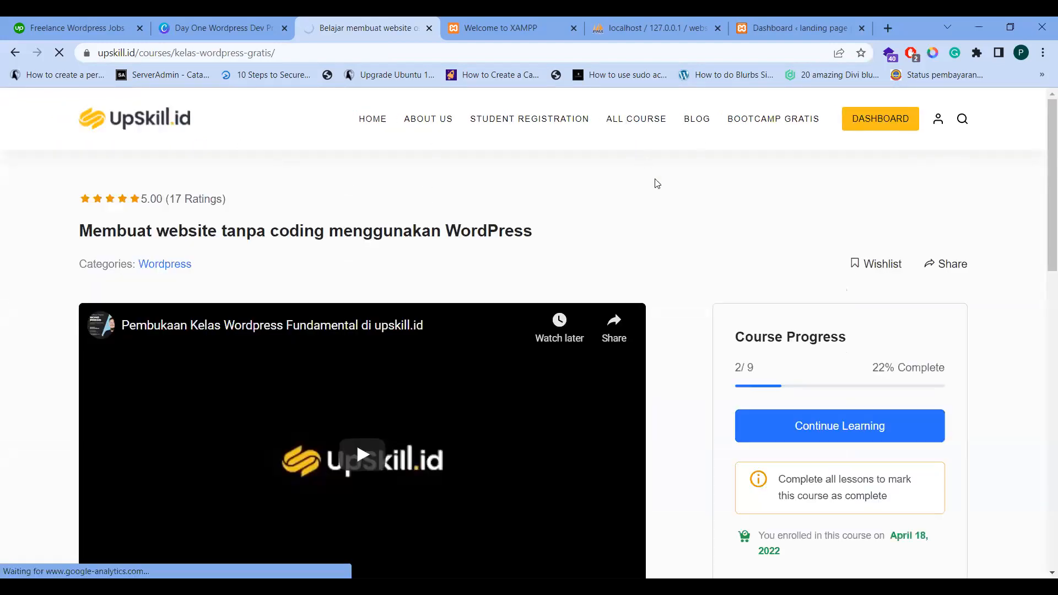
scroll(647, 212, down, 1)
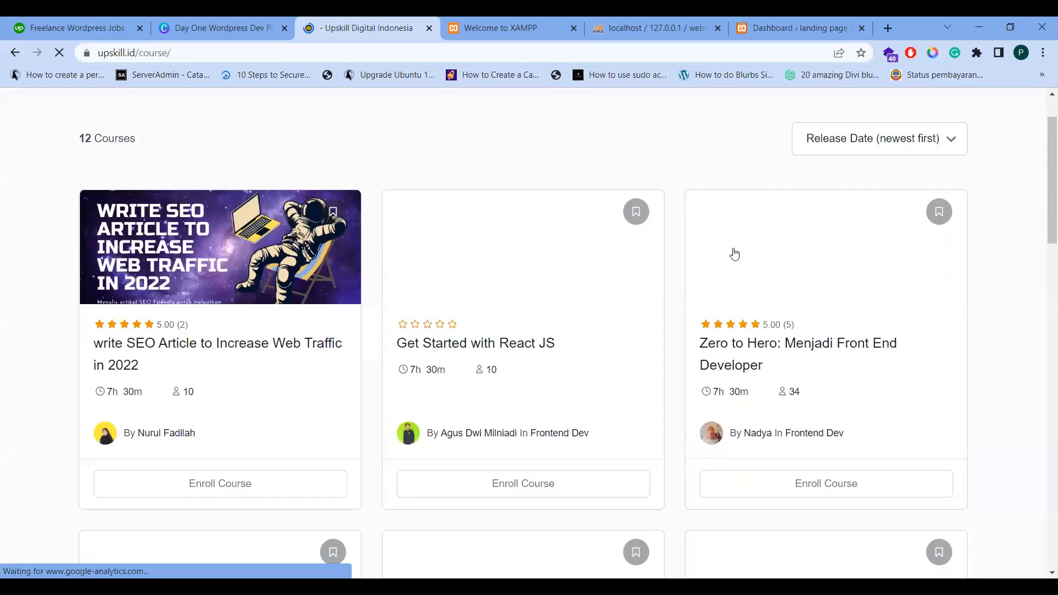
scroll(847, 202, up, 1)
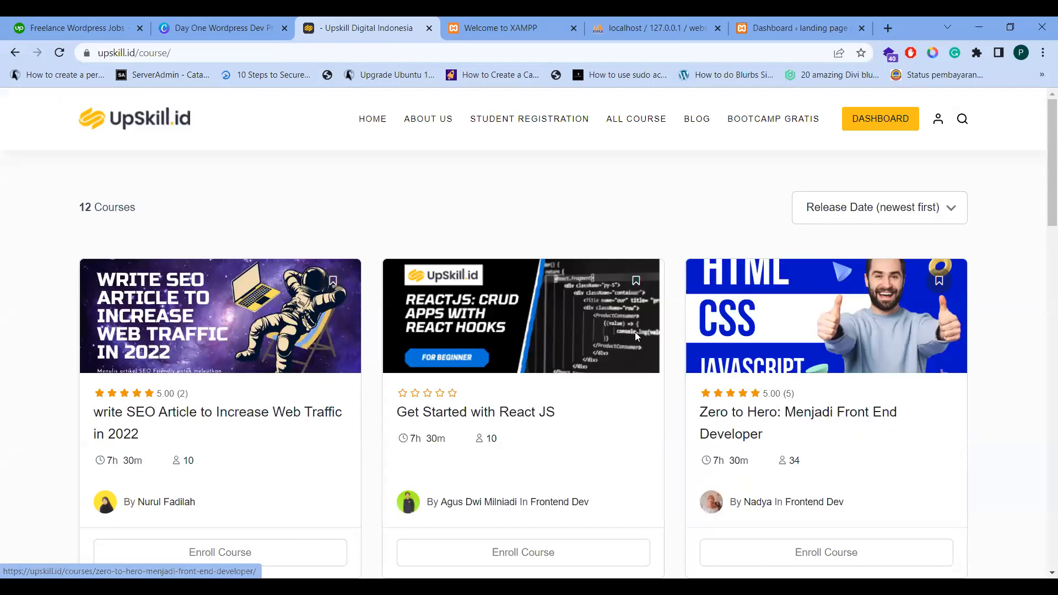
scroll(788, 292, down, 15)
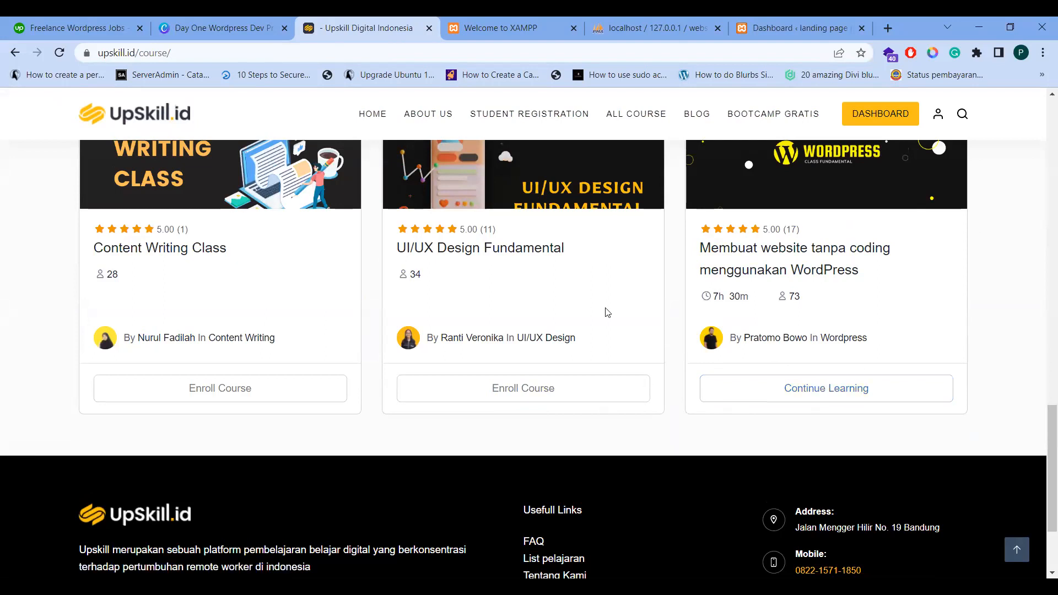
click(827, 398)
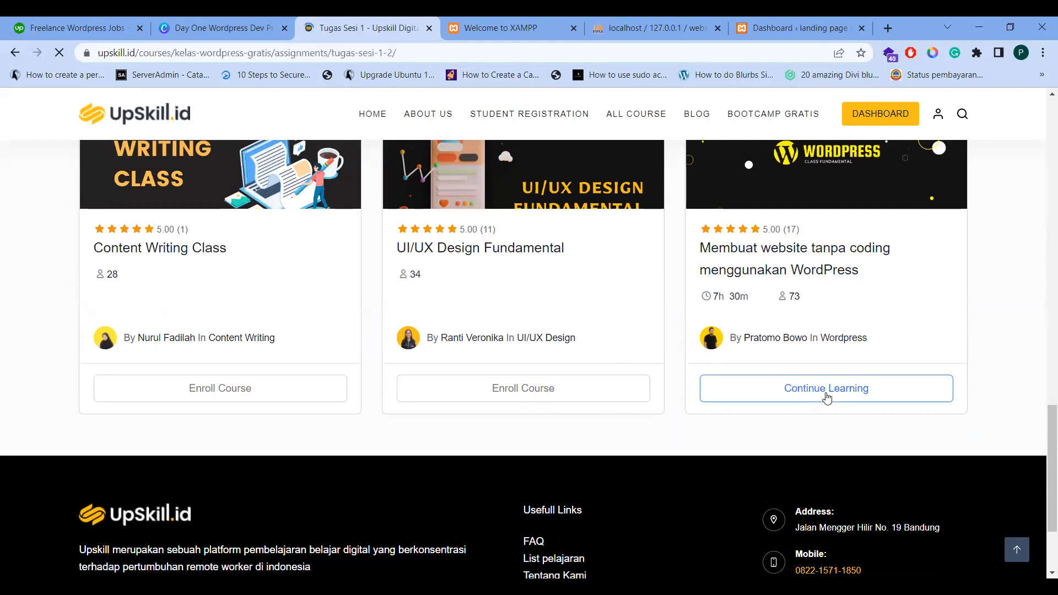